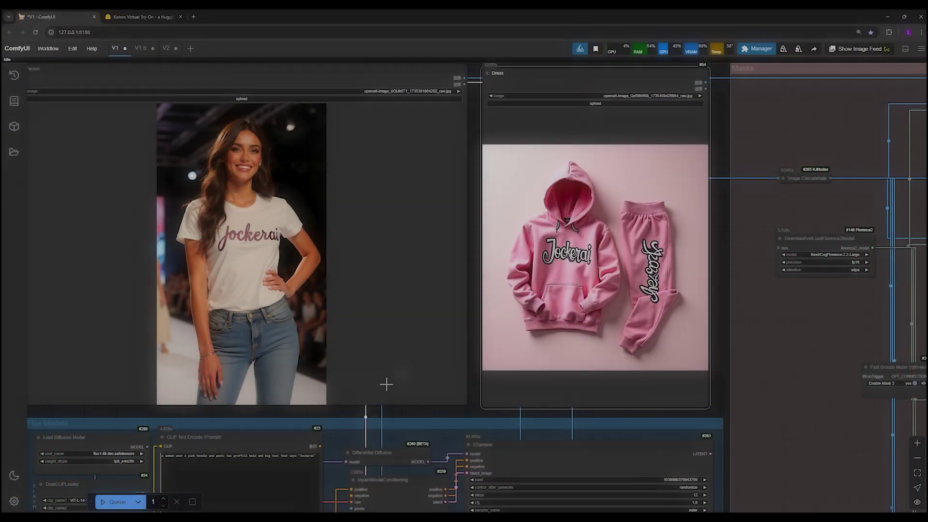
- Check the Kolors Virtual Try-On result, which swapped in the hoodie but kept the jeans, then go back to the V1 ComfyUI tab
{"action": "left_click", "coordinate": [164, 18]}
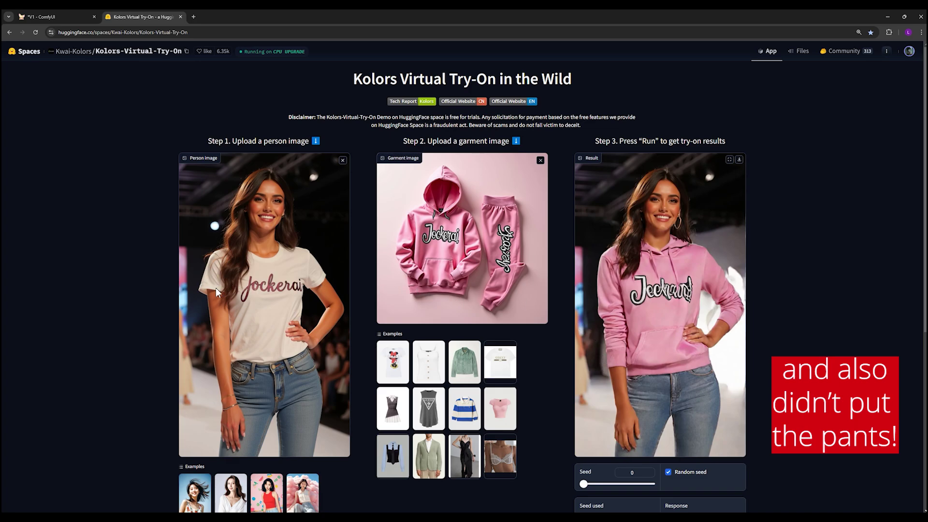
{"action": "left_click", "coordinate": [43, 15]}
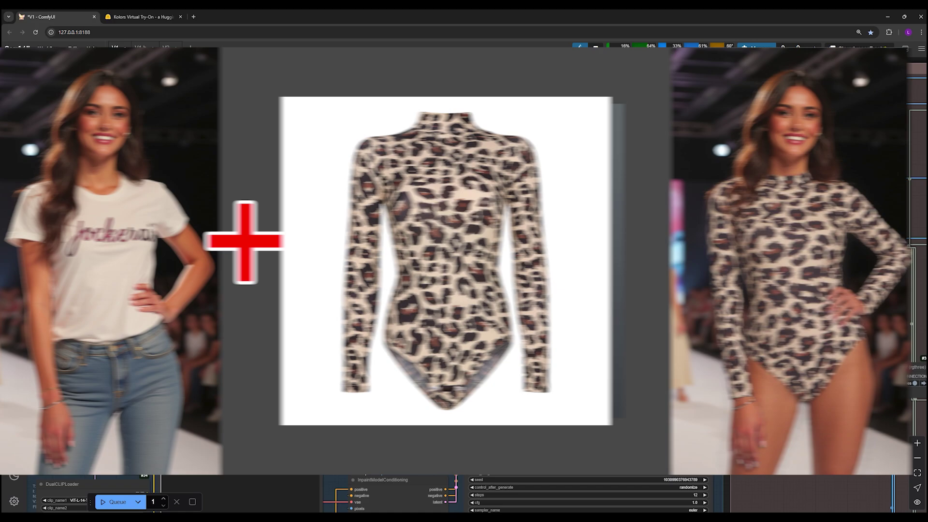
{"action": "scroll", "coordinate": [628, 355], "scroll_direction": "down", "scroll_amount": 4}
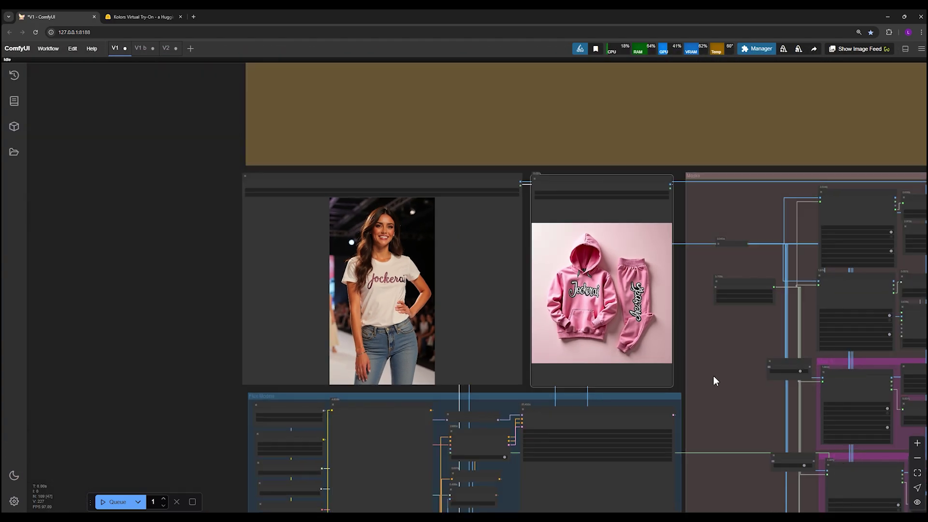
{"action": "left_click_drag", "start_coordinate": [737, 351], "coordinate": [135, 346]}
{"action": "left_click_drag", "start_coordinate": [593, 335], "coordinate": [725, 286]}
{"action": "left_click_drag", "start_coordinate": [309, 285], "coordinate": [513, 276]}
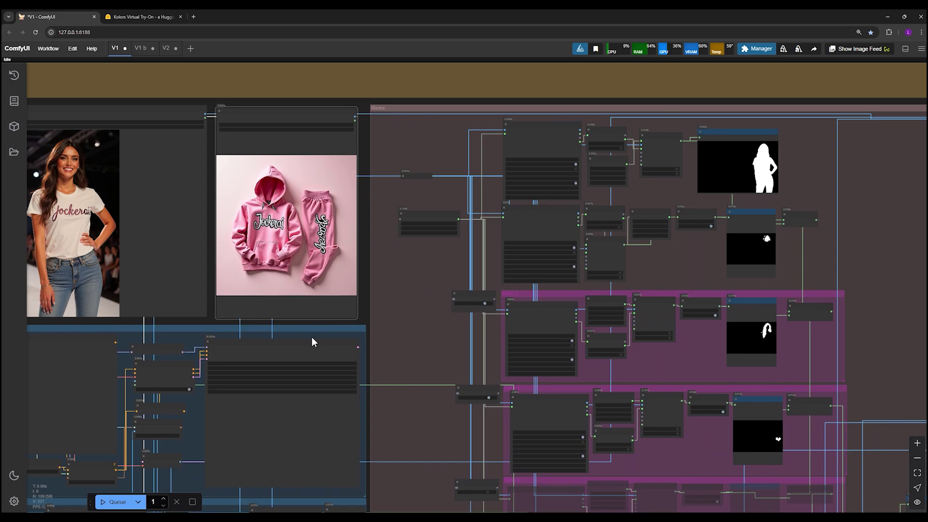
{"action": "left_click_drag", "start_coordinate": [406, 275], "coordinate": [619, 309]}
{"action": "scroll", "coordinate": [456, 290], "scroll_direction": "up", "scroll_amount": 3}
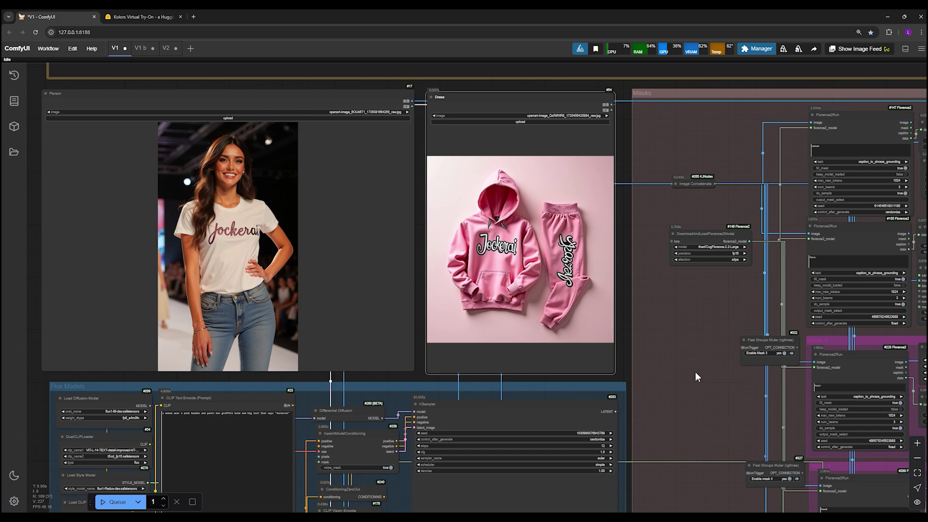
- Pan back to the input image nodes and select the Dress image node
{"action": "scroll", "coordinate": [696, 373], "scroll_direction": "down", "scroll_amount": 4}
{"action": "left_click_drag", "start_coordinate": [631, 333], "coordinate": [543, 312]}
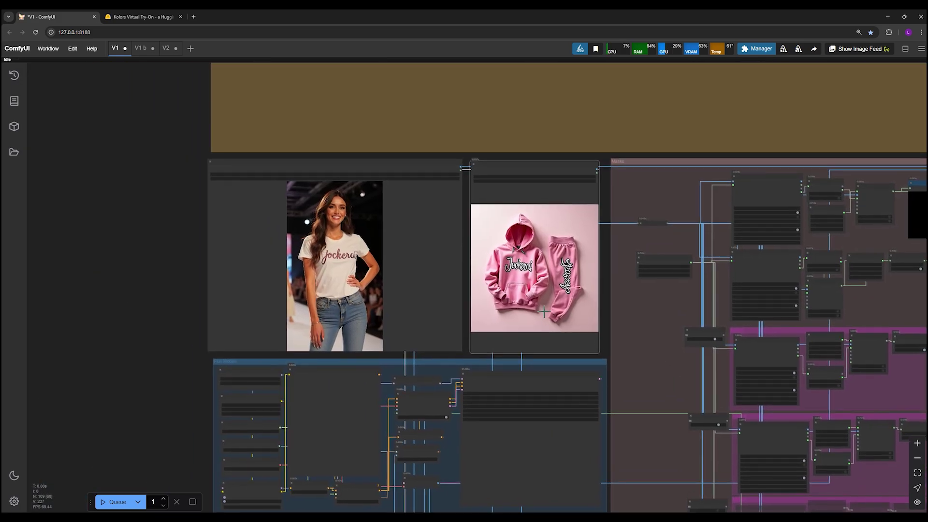
{"action": "scroll", "coordinate": [544, 312], "scroll_direction": "up", "scroll_amount": 4}
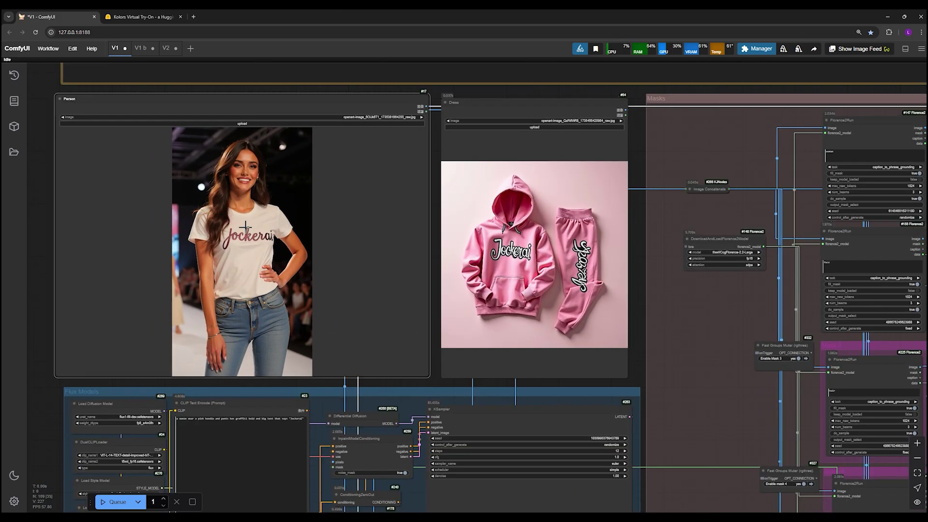
{"action": "scroll", "coordinate": [245, 226], "scroll_direction": "up", "scroll_amount": 1}
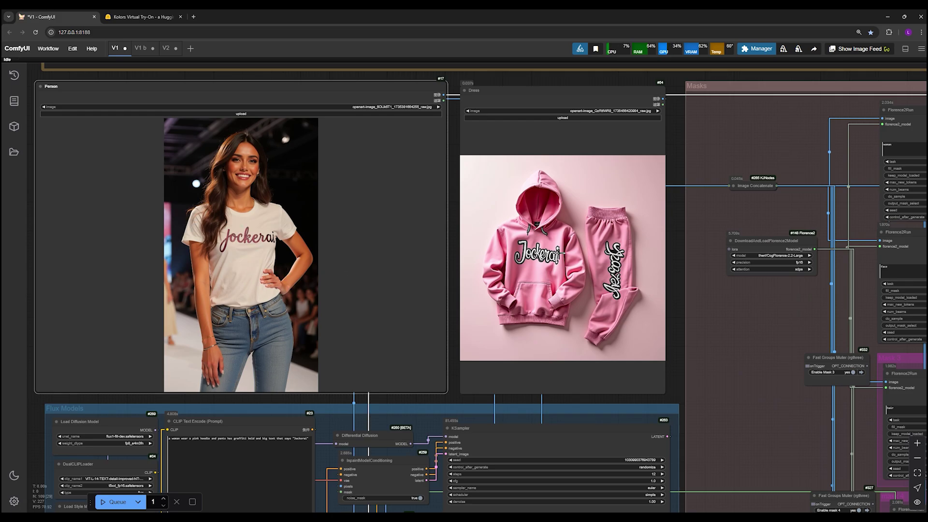
{"action": "left_click", "coordinate": [546, 274]}
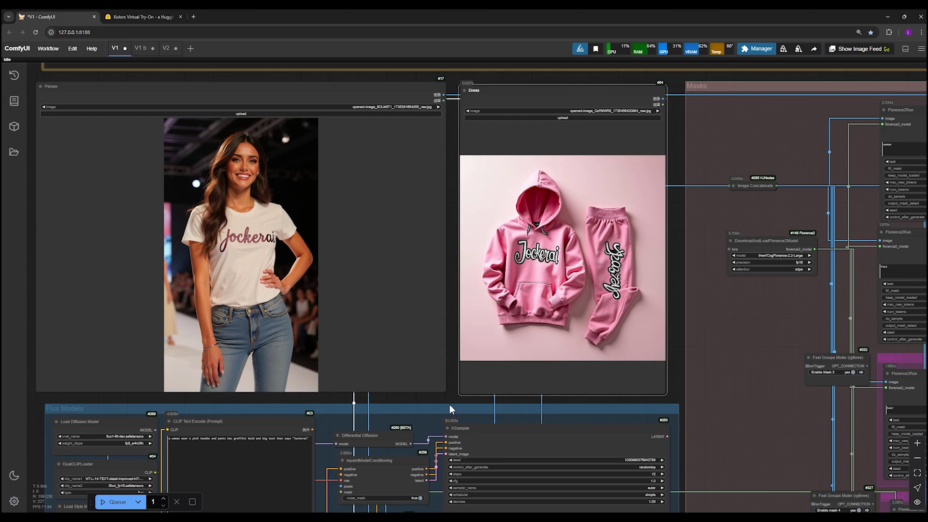
- Bring up the youtube version folder window, resize it and place it beside the workflow
{"action": "left_click", "coordinate": [394, 517]}
{"action": "left_click", "coordinate": [360, 483]}
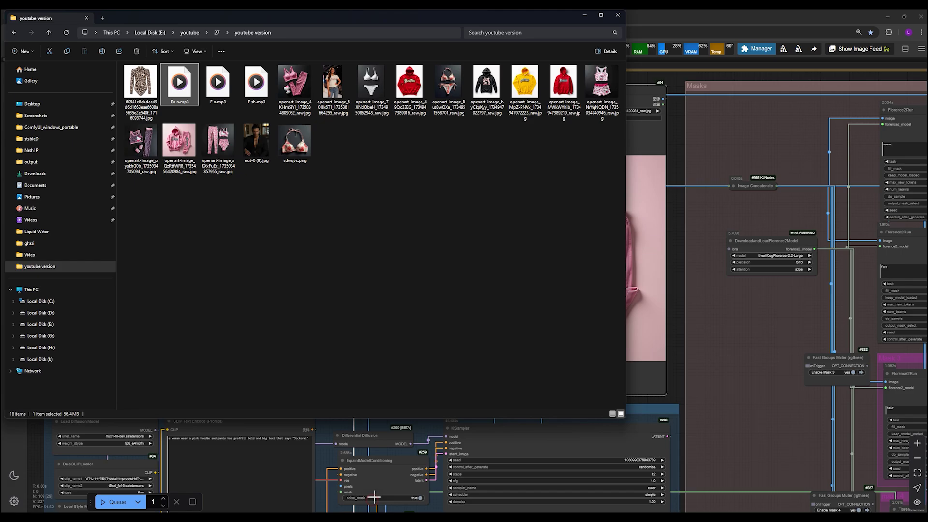
{"action": "left_click_drag", "start_coordinate": [341, 22], "coordinate": [654, 103]}
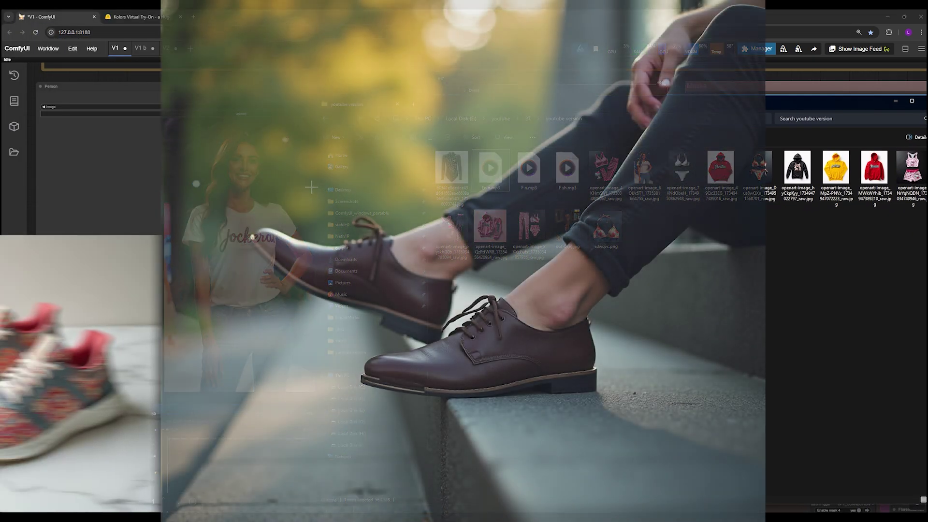
{"action": "left_click_drag", "start_coordinate": [316, 160], "coordinate": [662, 159]}
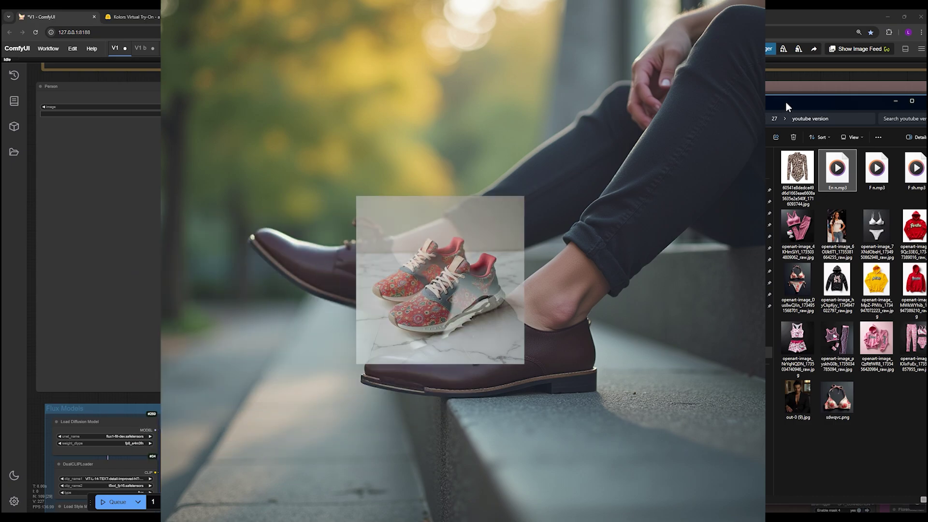
{"action": "left_click_drag", "start_coordinate": [786, 103], "coordinate": [760, 85]}
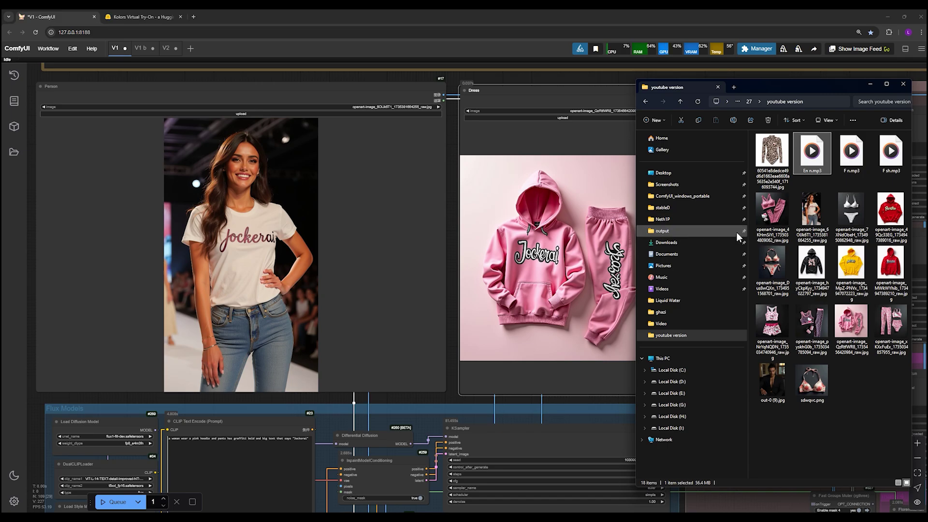
- Drag the runway woman photo onto the Person node and the pink hoodie photo onto the Dress node
{"action": "left_click_drag", "start_coordinate": [811, 213], "coordinate": [193, 234]}
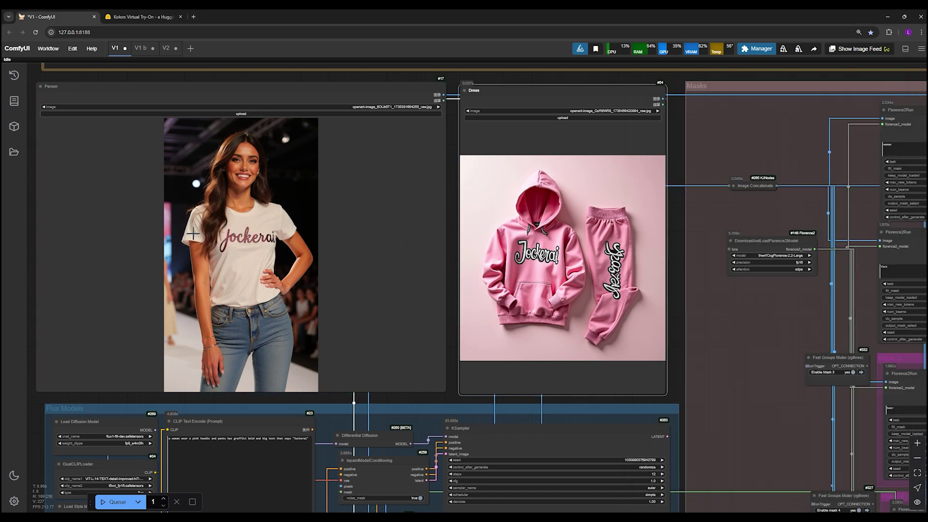
{"action": "key", "text": "alt+Tab"}
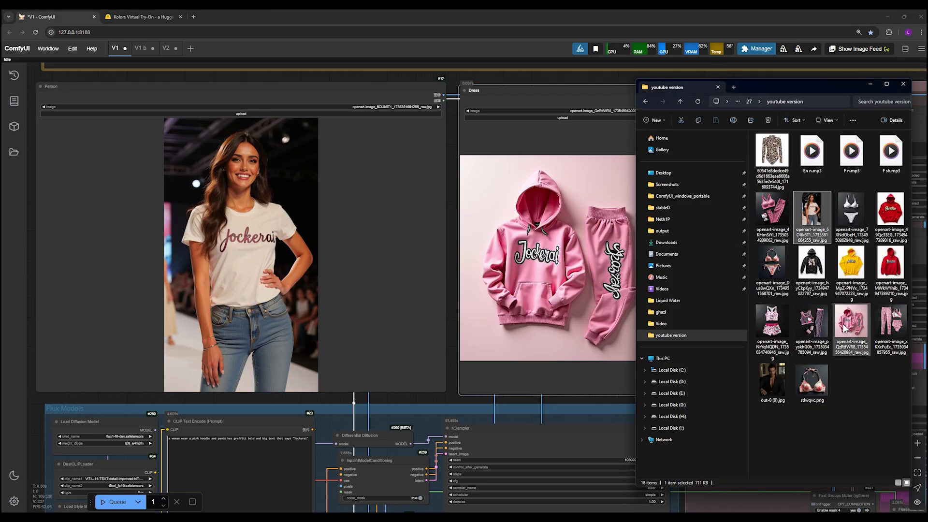
{"action": "left_click_drag", "start_coordinate": [855, 327], "coordinate": [520, 277]}
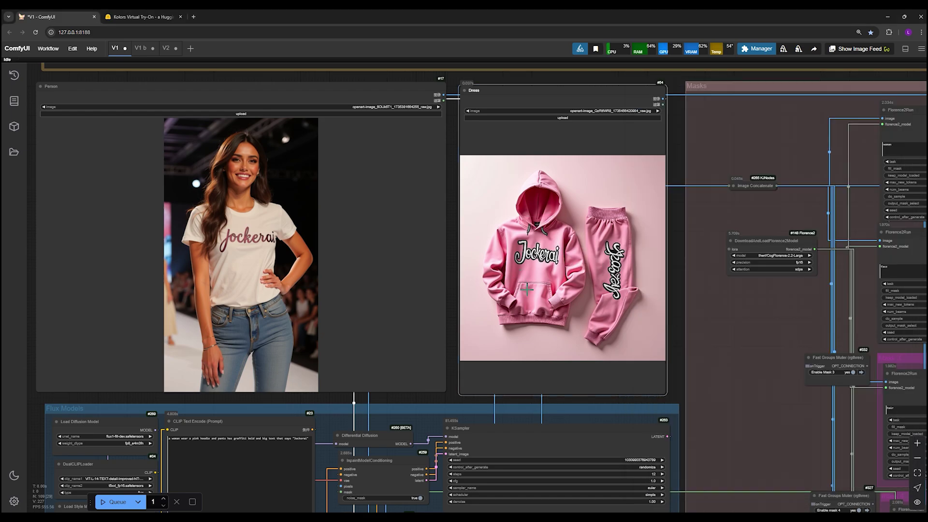
{"action": "scroll", "coordinate": [472, 339], "scroll_direction": "down", "scroll_amount": 10}
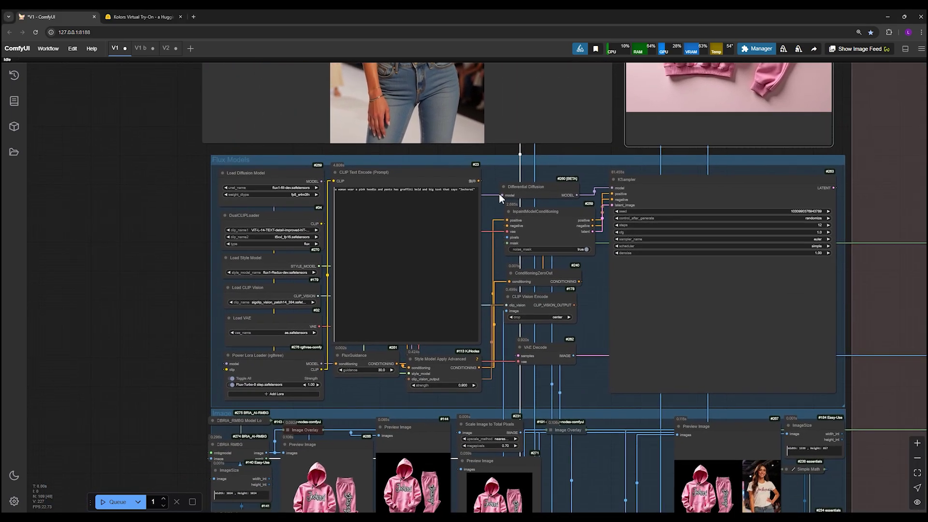
{"action": "scroll", "coordinate": [144, 261], "scroll_direction": "up", "scroll_amount": 8}
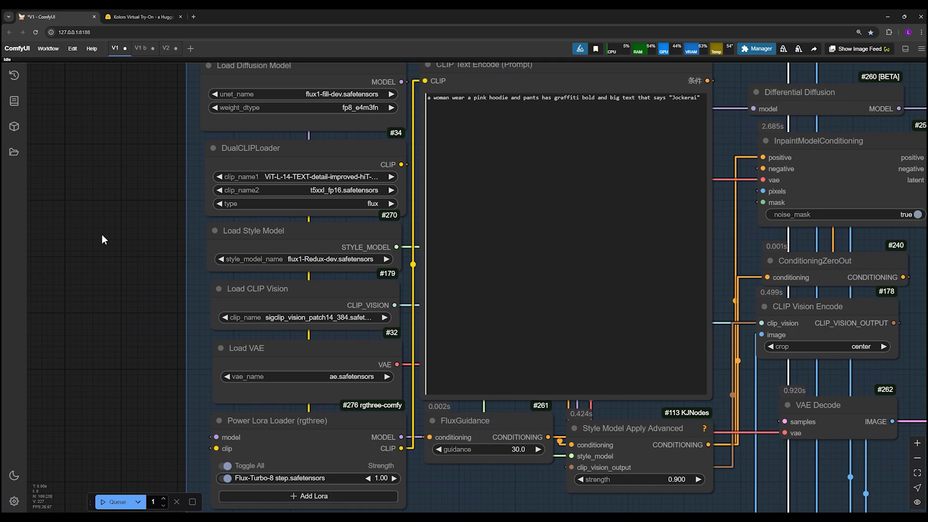
{"action": "scroll", "coordinate": [114, 254], "scroll_direction": "down", "scroll_amount": 2}
{"action": "left_click", "coordinate": [280, 111]}
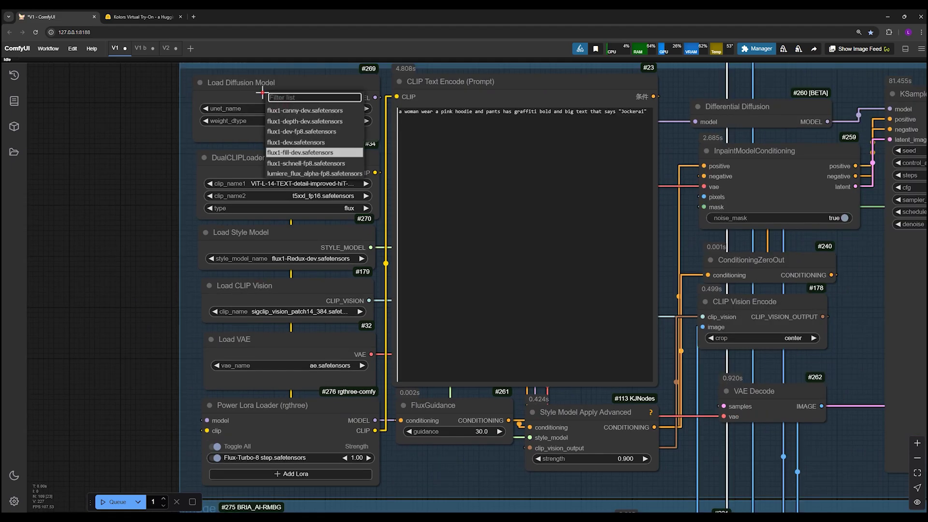
{"action": "left_click", "coordinate": [261, 90]}
{"action": "left_click", "coordinate": [293, 163]}
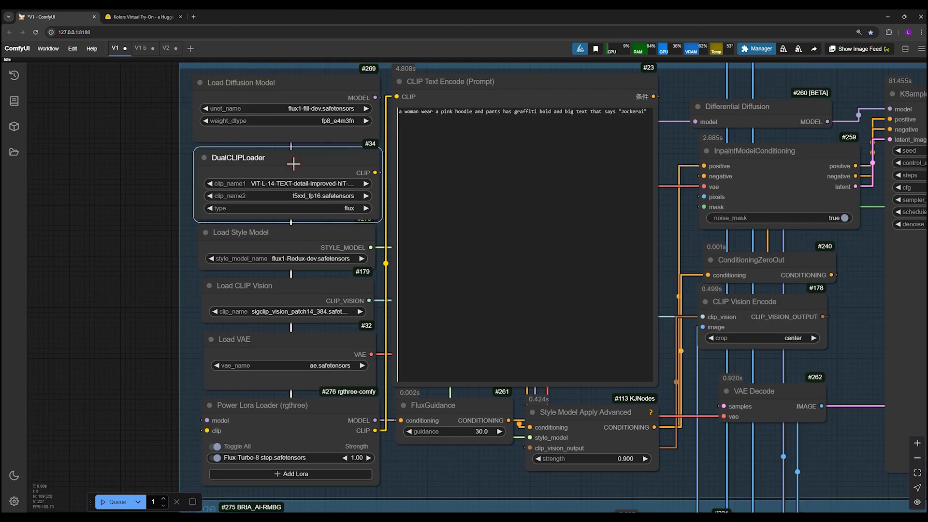
{"action": "left_click", "coordinate": [265, 233]}
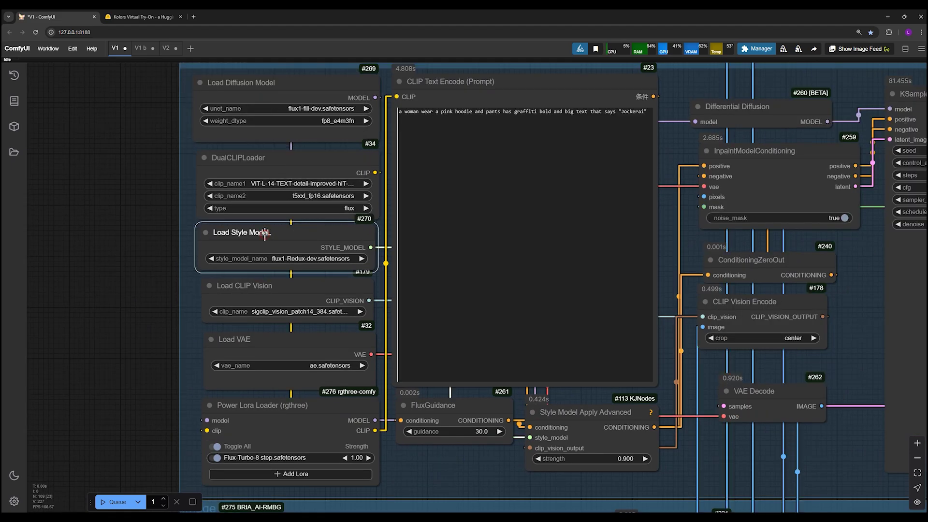
{"action": "left_click", "coordinate": [263, 290]}
{"action": "left_click", "coordinate": [250, 346]}
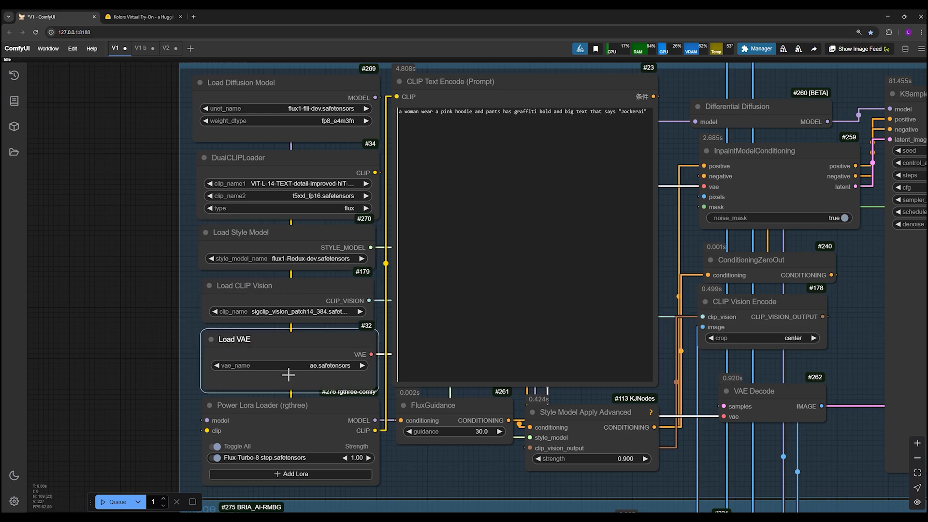
{"action": "left_click", "coordinate": [281, 406]}
{"action": "scroll", "coordinate": [264, 426], "scroll_direction": "down", "scroll_amount": 3}
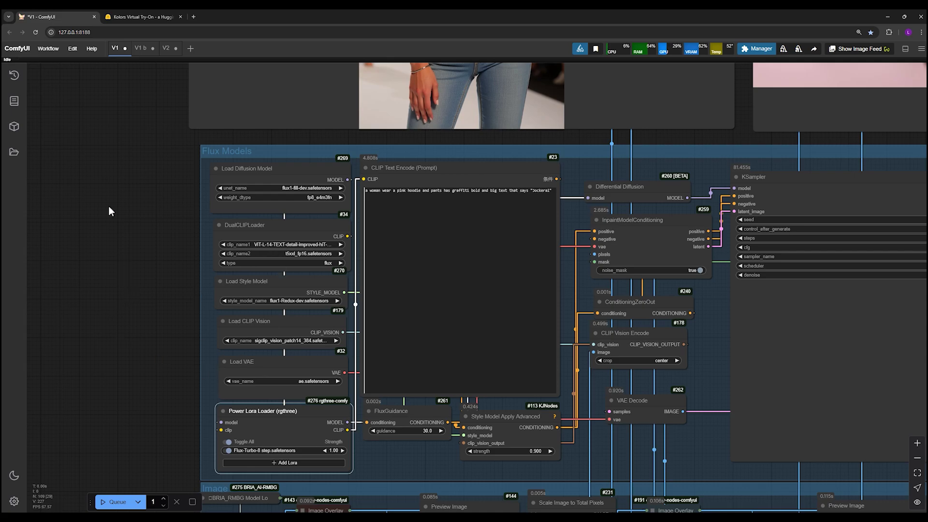
{"action": "left_click_drag", "start_coordinate": [109, 206], "coordinate": [56, 313]}
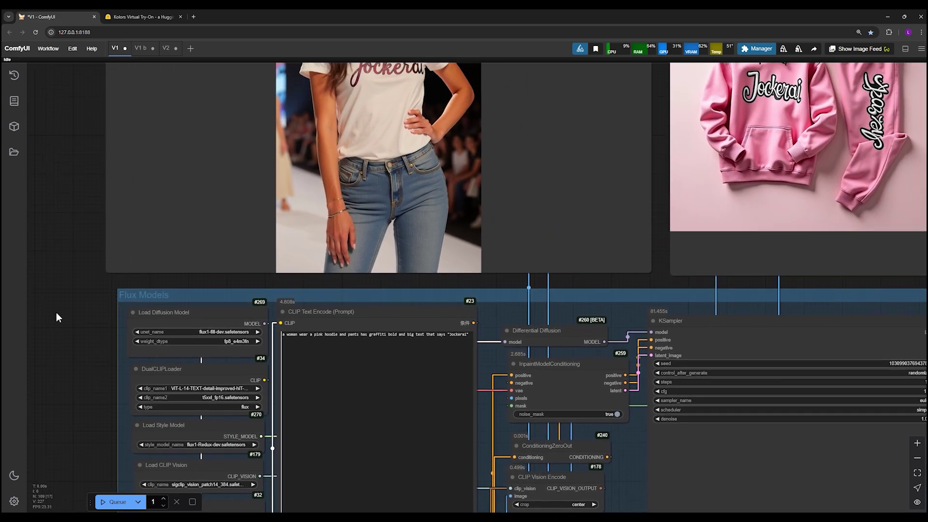
{"action": "left_click", "coordinate": [462, 346]}
{"action": "left_click", "coordinate": [318, 340]}
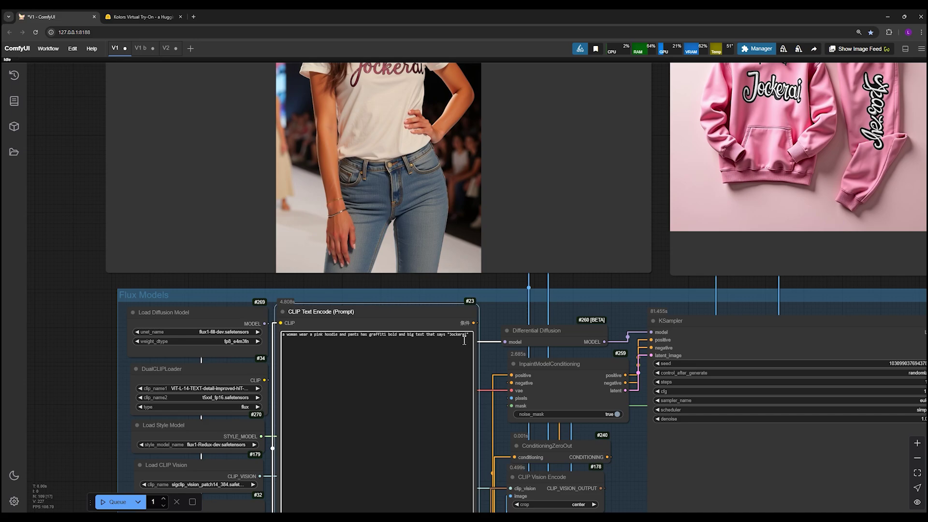
{"action": "left_click_drag", "start_coordinate": [471, 337], "coordinate": [283, 334]}
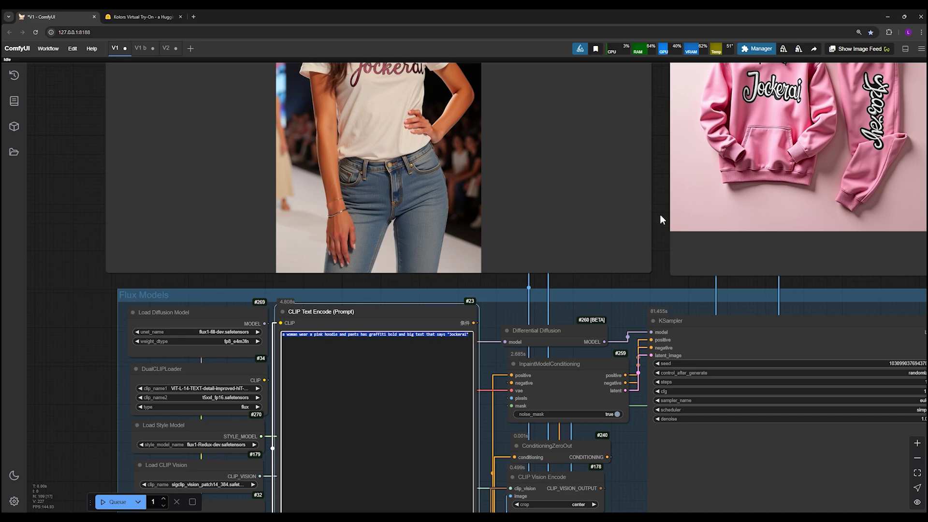
{"action": "left_click_drag", "start_coordinate": [660, 213], "coordinate": [524, 288]}
{"action": "scroll", "coordinate": [513, 294], "scroll_direction": "up", "scroll_amount": 2}
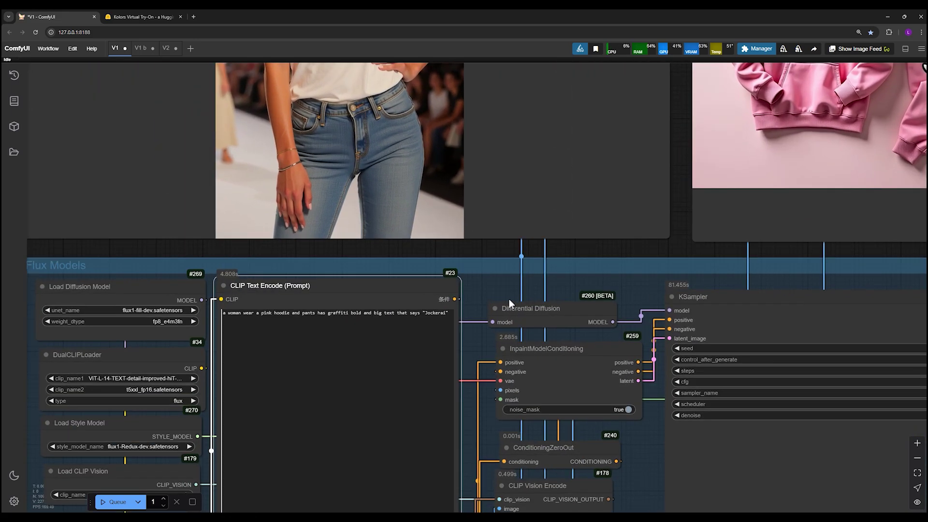
{"action": "scroll", "coordinate": [508, 299], "scroll_direction": "up", "scroll_amount": 1}
{"action": "scroll", "coordinate": [533, 252], "scroll_direction": "down", "scroll_amount": 4}
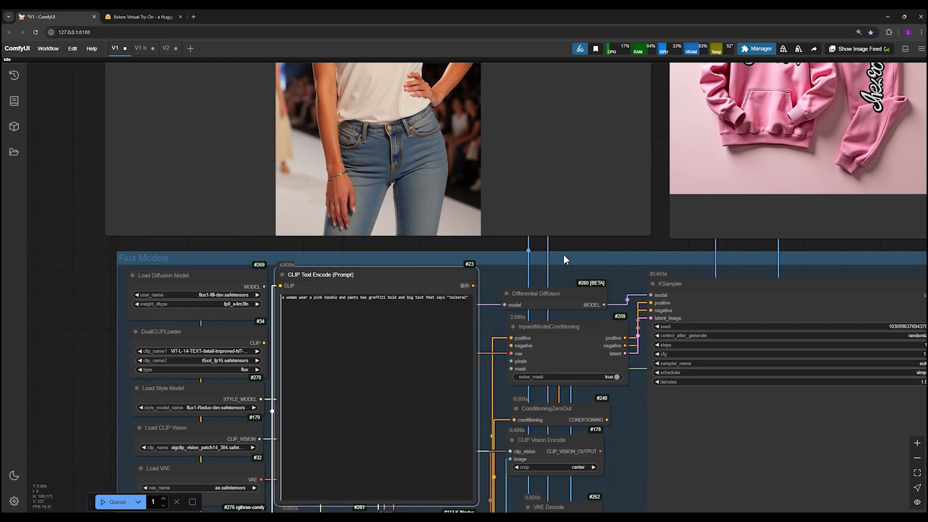
{"action": "scroll", "coordinate": [568, 266], "scroll_direction": "down", "scroll_amount": 2}
{"action": "scroll", "coordinate": [526, 370], "scroll_direction": "down", "scroll_amount": 4}
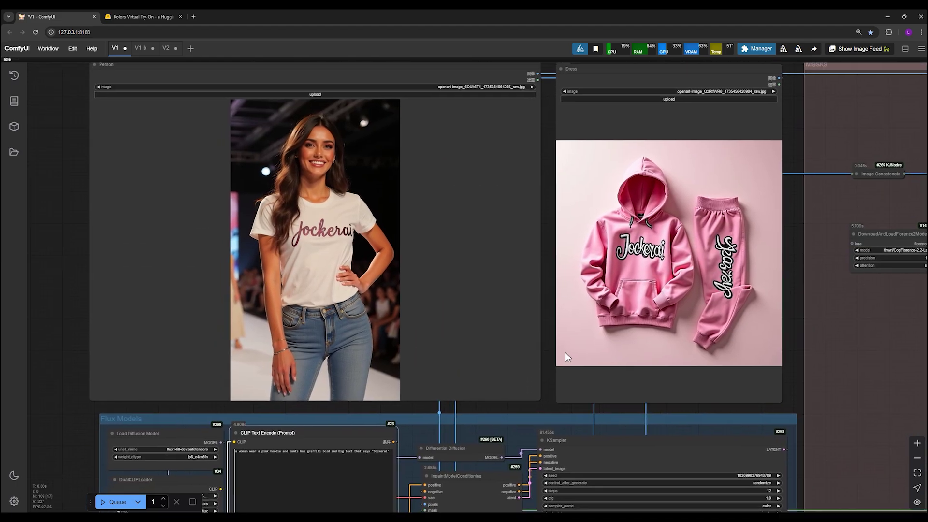
{"action": "scroll", "coordinate": [632, 256], "scroll_direction": "up", "scroll_amount": 4}
{"action": "scroll", "coordinate": [508, 349], "scroll_direction": "up", "scroll_amount": 8}
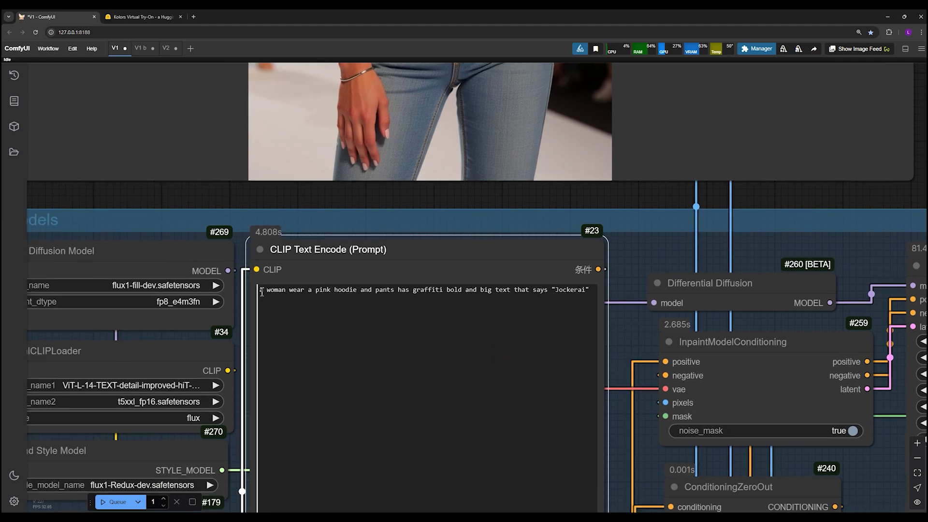
{"action": "left_click_drag", "start_coordinate": [266, 291], "coordinate": [602, 293]}
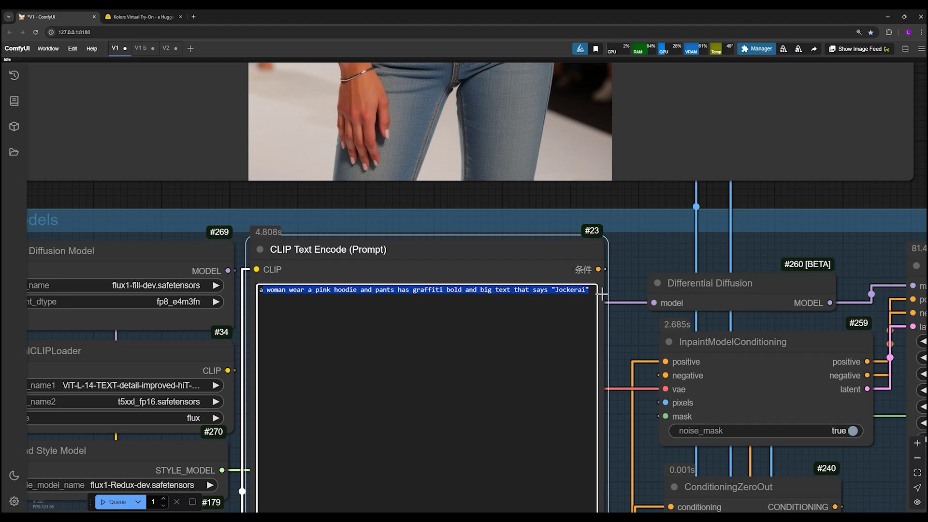
{"action": "left_click", "coordinate": [629, 293]}
{"action": "scroll", "coordinate": [628, 293], "scroll_direction": "down", "scroll_amount": 8}
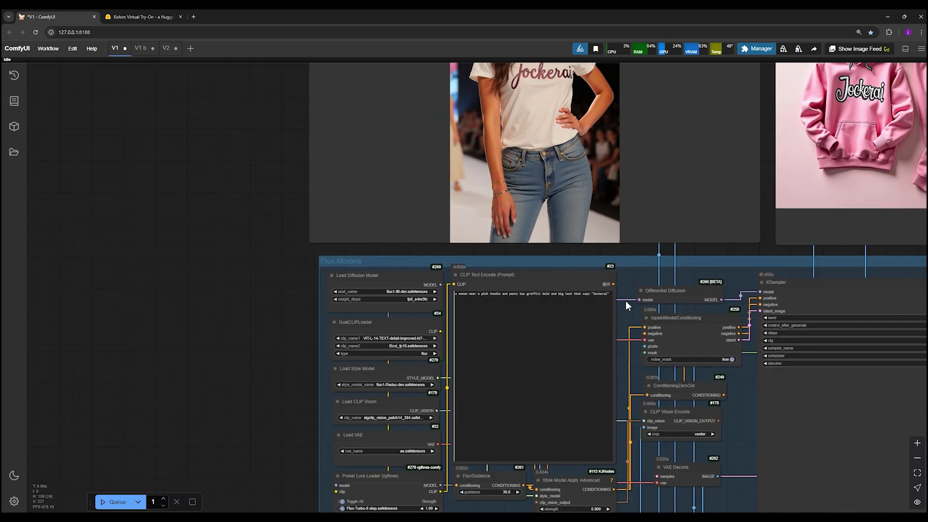
{"action": "scroll", "coordinate": [625, 300], "scroll_direction": "down", "scroll_amount": 1}
{"action": "left_click_drag", "start_coordinate": [752, 223], "coordinate": [472, 333]}
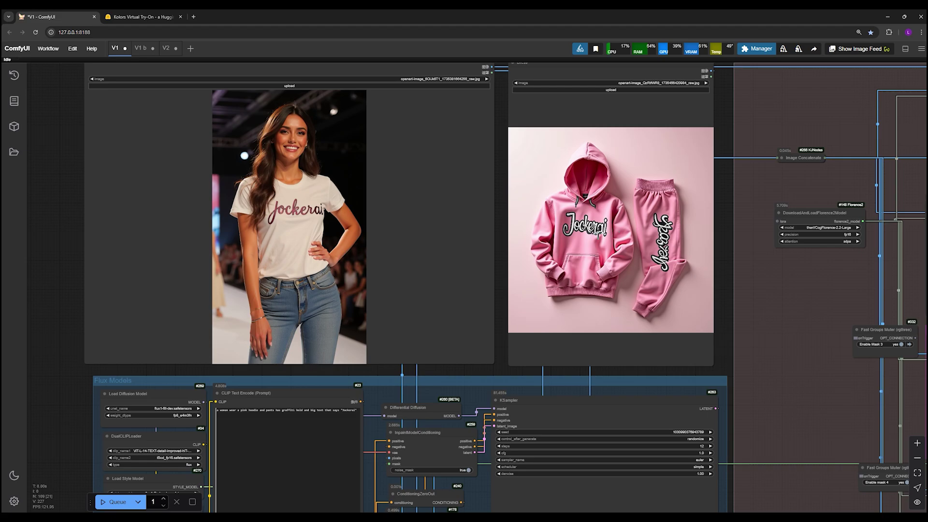
{"action": "scroll", "coordinate": [553, 304], "scroll_direction": "down", "scroll_amount": 2}
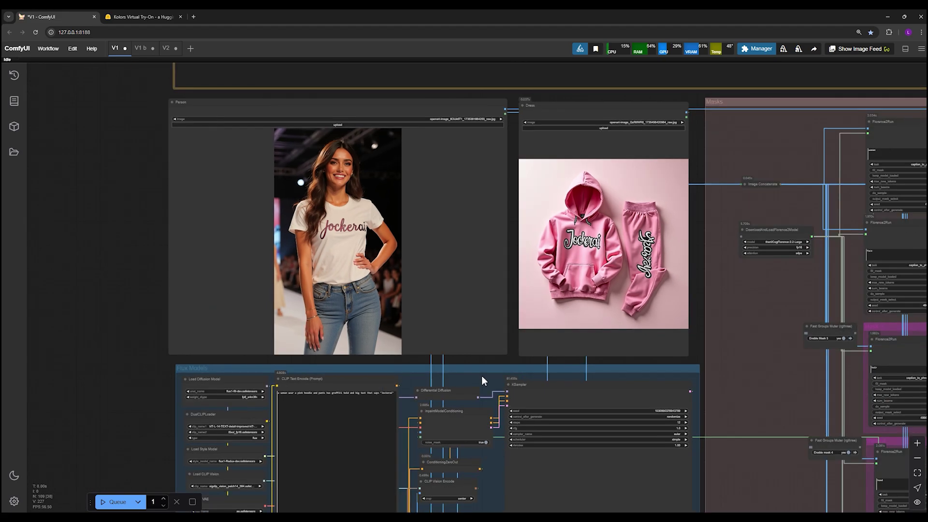
{"action": "left_click_drag", "start_coordinate": [467, 361], "coordinate": [449, 130]}
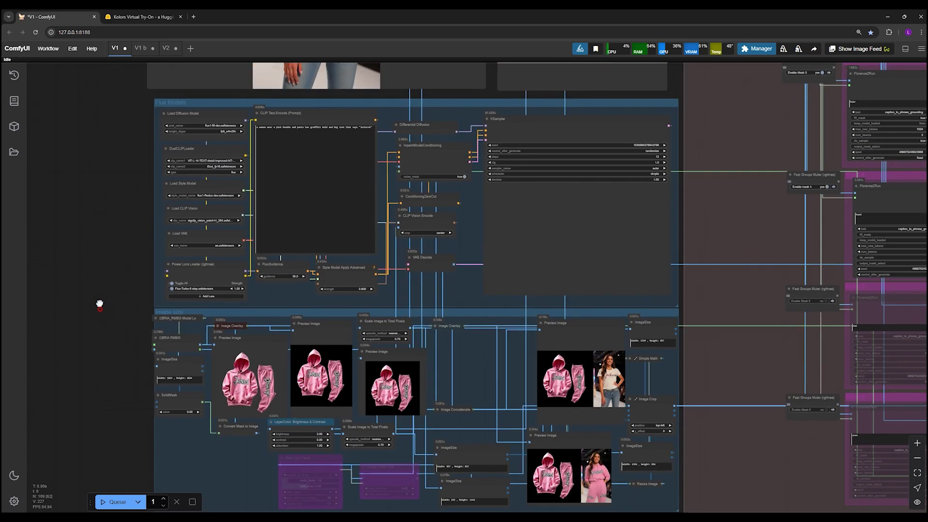
{"action": "left_click_drag", "start_coordinate": [99, 303], "coordinate": [100, 217]}
{"action": "scroll", "coordinate": [415, 244], "scroll_direction": "up", "scroll_amount": 5}
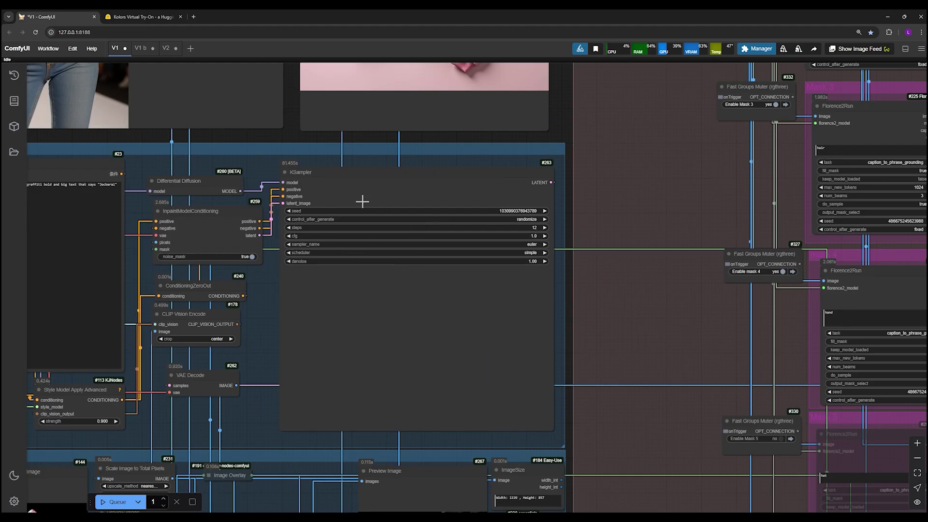
{"action": "scroll", "coordinate": [428, 209], "scroll_direction": "up", "scroll_amount": 2}
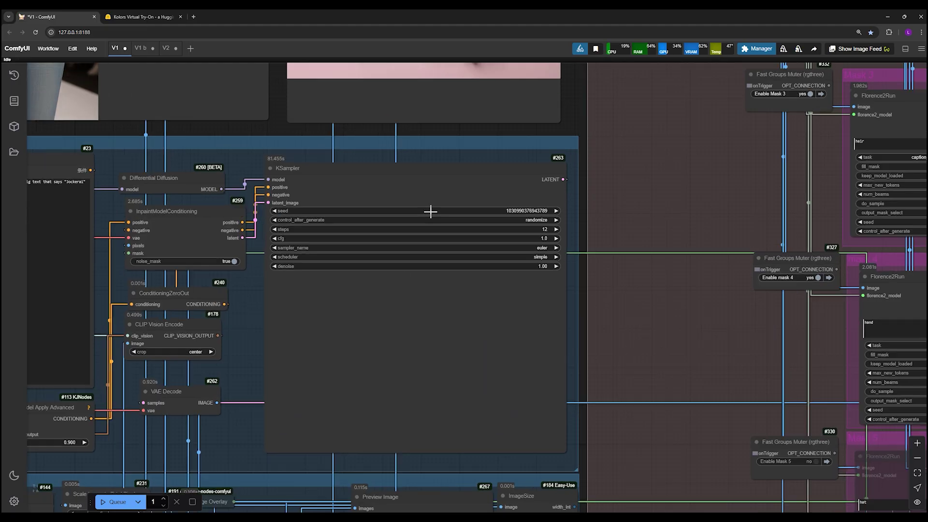
{"action": "left_click", "coordinate": [531, 212]}
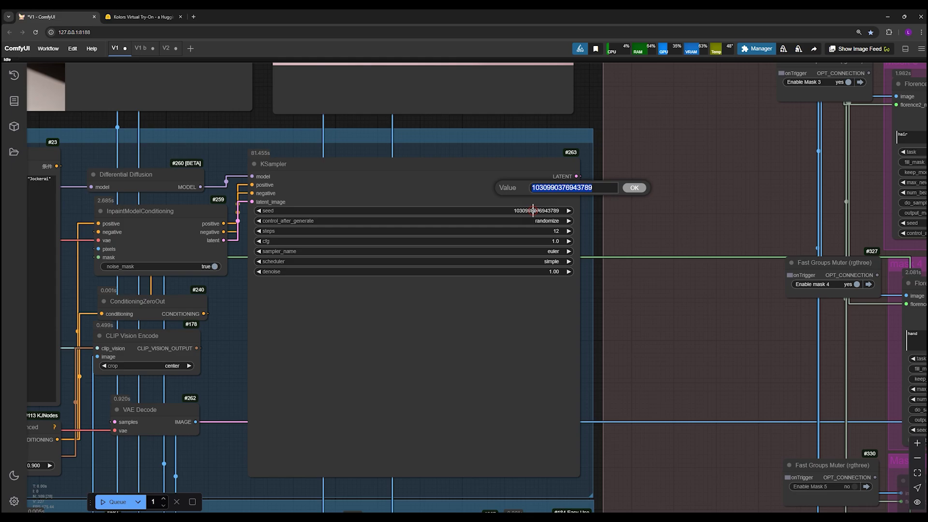
{"action": "left_click", "coordinate": [525, 304]}
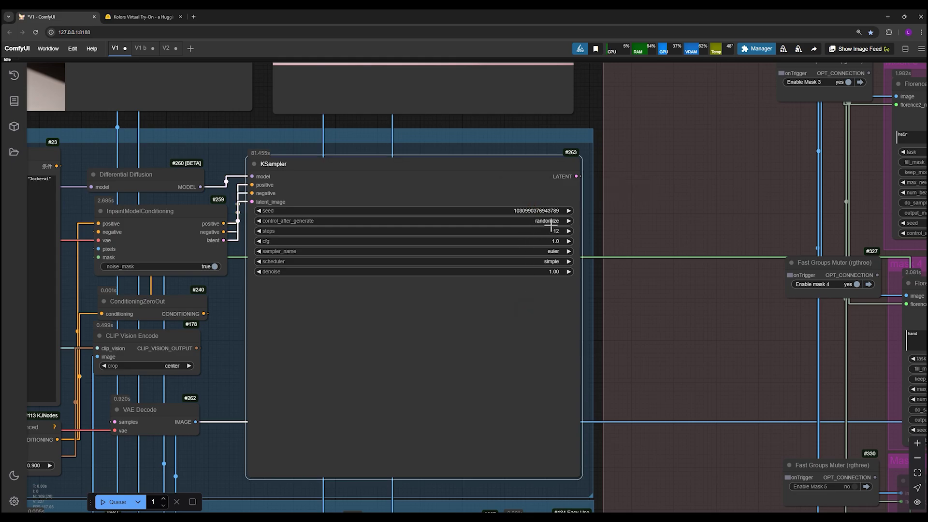
{"action": "left_click", "coordinate": [551, 231]}
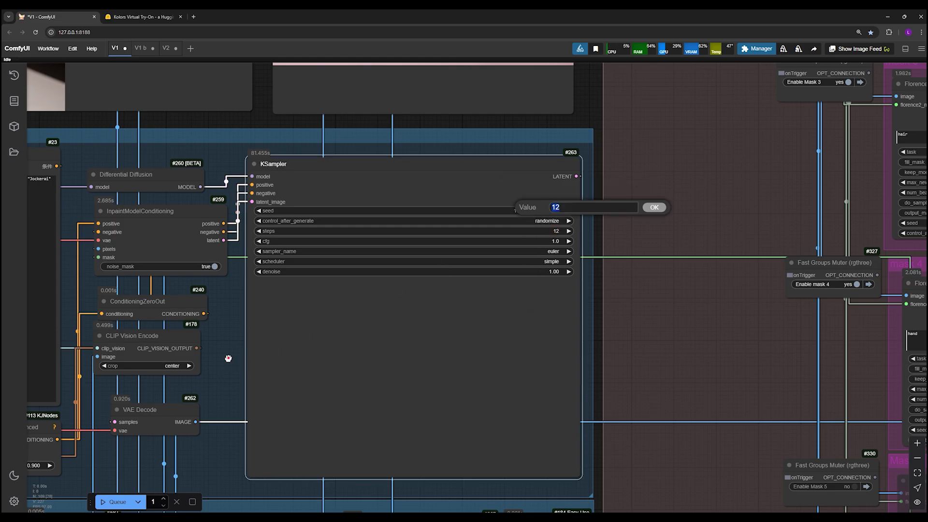
{"action": "left_click_drag", "start_coordinate": [228, 358], "coordinate": [717, 106]}
{"action": "left_click_drag", "start_coordinate": [628, 261], "coordinate": [699, 203]}
{"action": "mouse_move", "coordinate": [256, 137]}
{"action": "left_mouse_down"}
{"action": "mouse_move", "coordinate": [263, 158]}
{"action": "mouse_move", "coordinate": [262, 136]}
{"action": "left_mouse_up"}
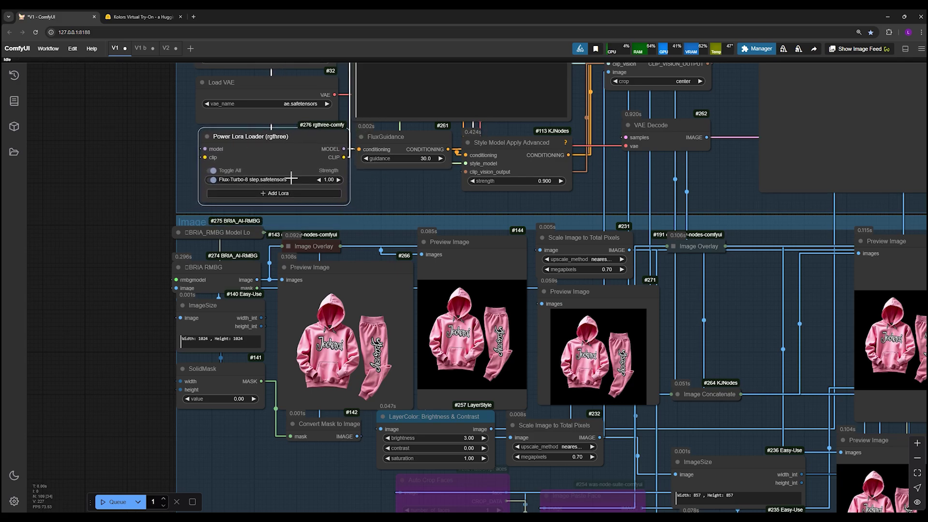
{"action": "left_click_drag", "start_coordinate": [624, 196], "coordinate": [383, 341]}
{"action": "left_click_drag", "start_coordinate": [817, 151], "coordinate": [512, 335]}
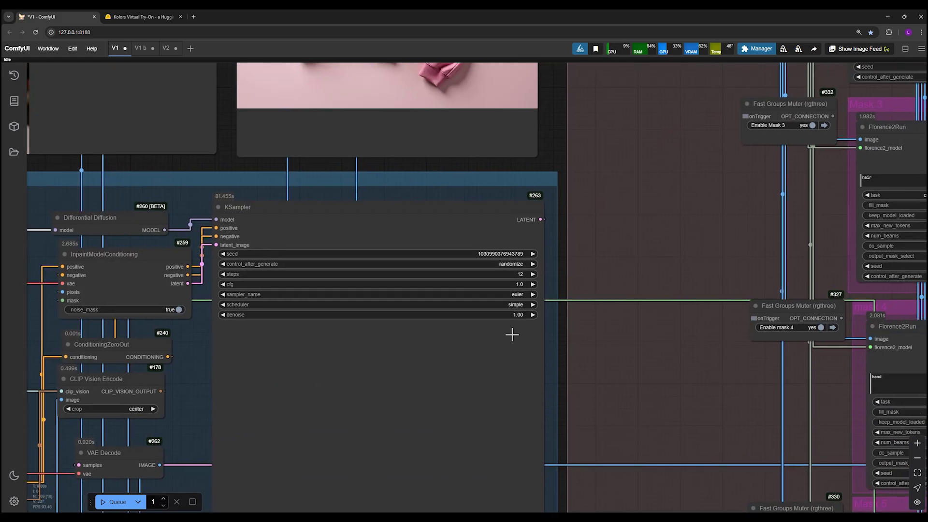
{"action": "left_click", "coordinate": [519, 274]}
{"action": "key", "text": "BackSpace"}
{"action": "key", "text": "BackSpace"}
{"action": "type", "text": "20"}
{"action": "key", "text": "Return"}
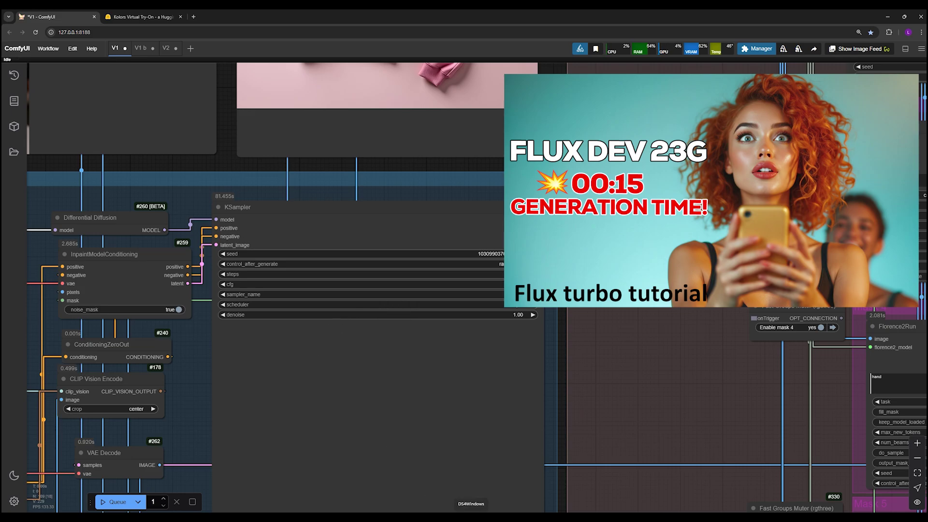
{"action": "scroll", "coordinate": [309, 423], "scroll_direction": "down", "scroll_amount": 2}
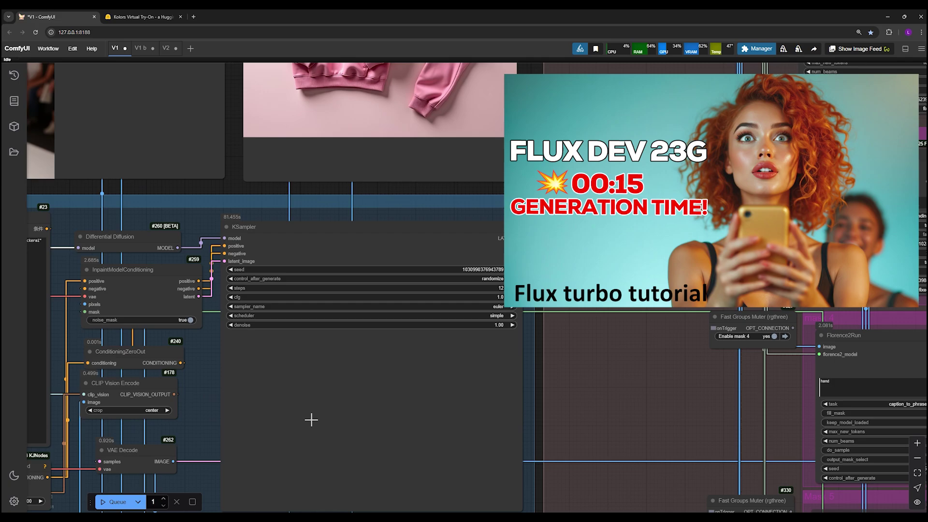
{"action": "scroll", "coordinate": [311, 396], "scroll_direction": "down", "scroll_amount": 1}
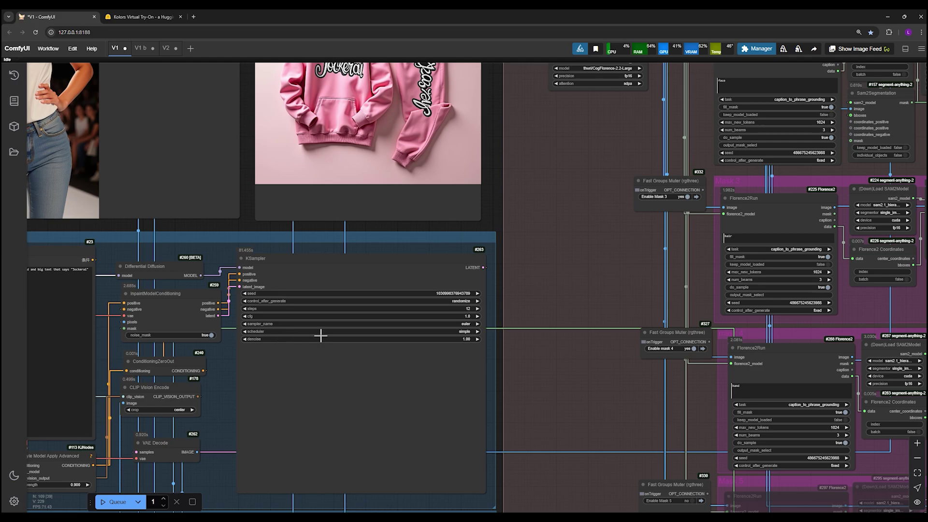
{"action": "scroll", "coordinate": [418, 362], "scroll_direction": "up", "scroll_amount": 3}
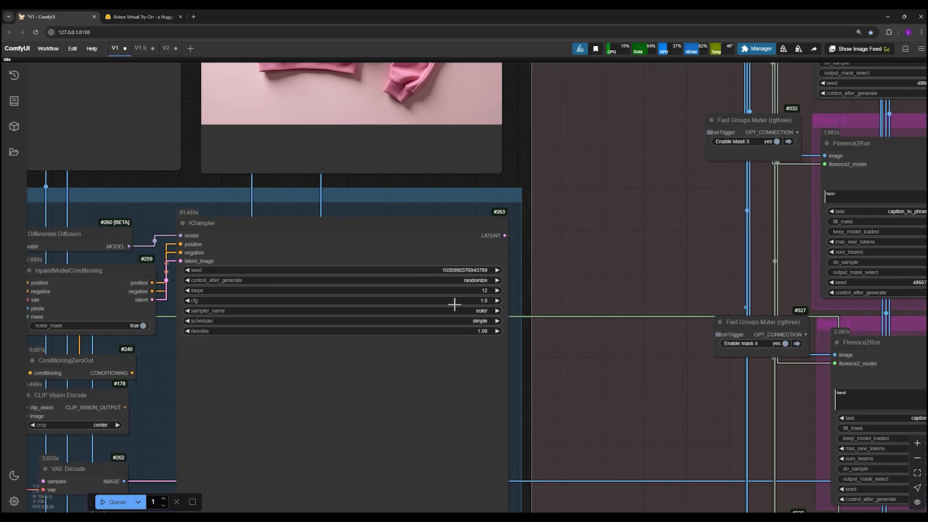
{"action": "scroll", "coordinate": [406, 386], "scroll_direction": "down", "scroll_amount": 6}
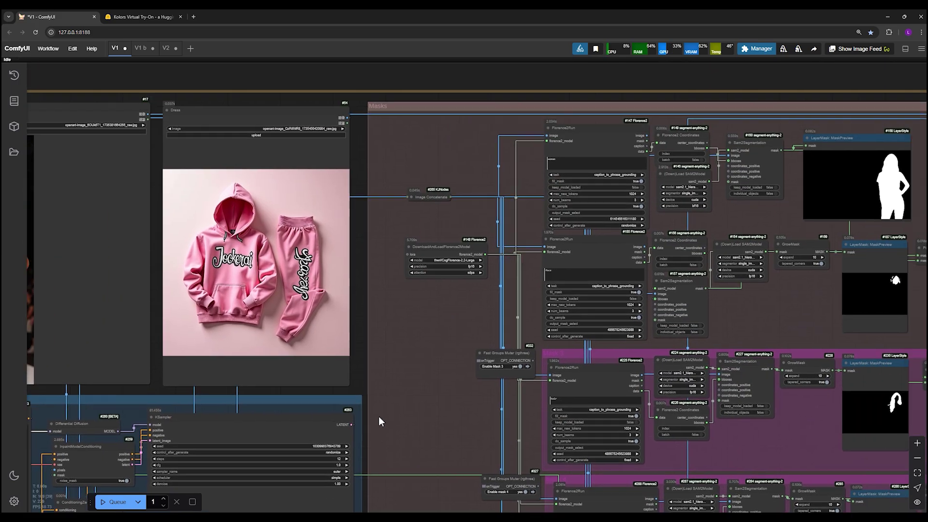
{"action": "left_click_drag", "start_coordinate": [380, 421], "coordinate": [347, 421]}
{"action": "left_click_drag", "start_coordinate": [351, 303], "coordinate": [572, 230]}
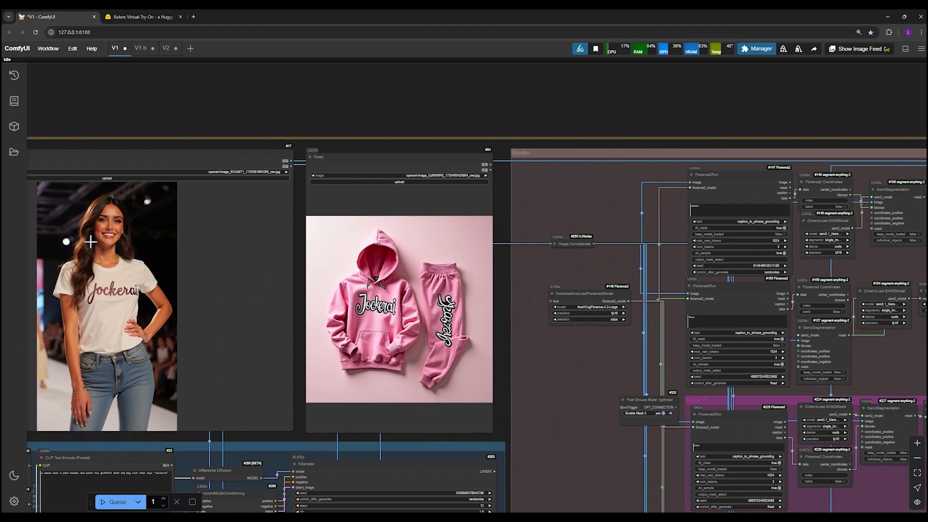
{"action": "left_click_drag", "start_coordinate": [590, 193], "coordinate": [288, 189]}
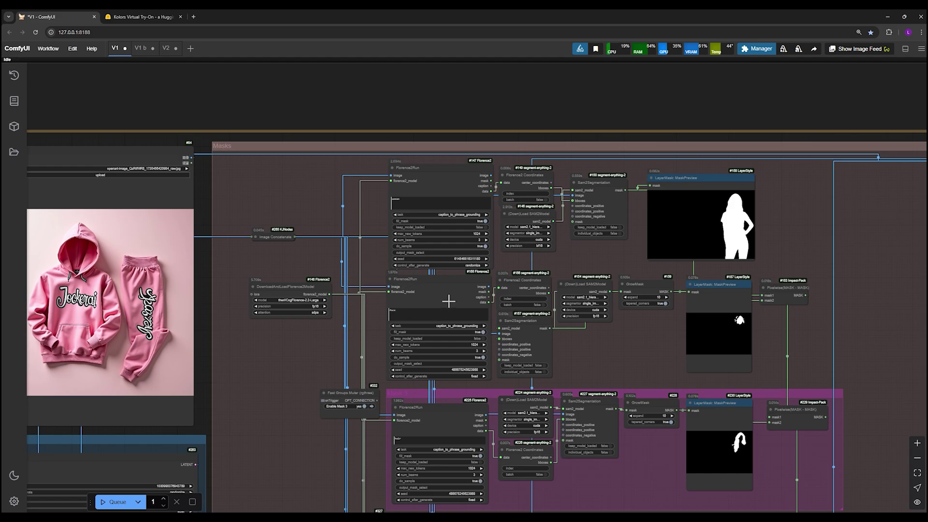
{"action": "scroll", "coordinate": [609, 389], "scroll_direction": "up", "scroll_amount": 2}
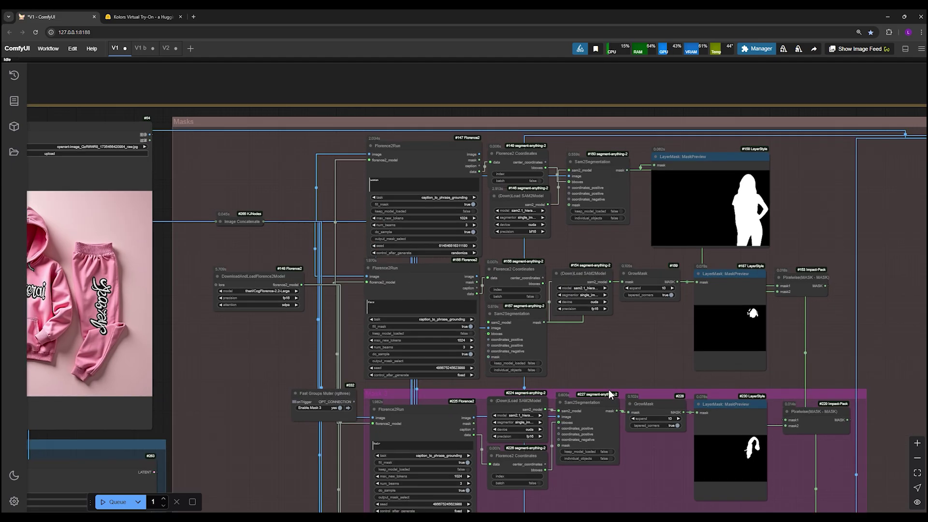
{"action": "left_click_drag", "start_coordinate": [238, 233], "coordinate": [153, 154]}
{"action": "left_click_drag", "start_coordinate": [533, 307], "coordinate": [381, 314]}
- Highlight the 'woman' detection prompt in the first Florence2Run node
{"action": "scroll", "coordinate": [382, 314], "scroll_direction": "up", "scroll_amount": 1}
{"action": "scroll", "coordinate": [202, 300], "scroll_direction": "up", "scroll_amount": 1}
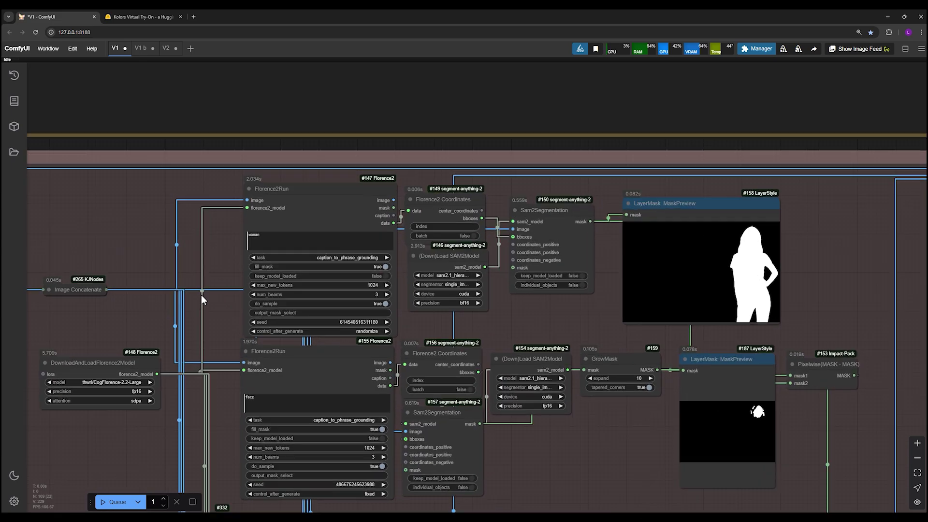
{"action": "double_click", "coordinate": [268, 235]}
{"action": "scroll", "coordinate": [213, 247], "scroll_direction": "up", "scroll_amount": 4}
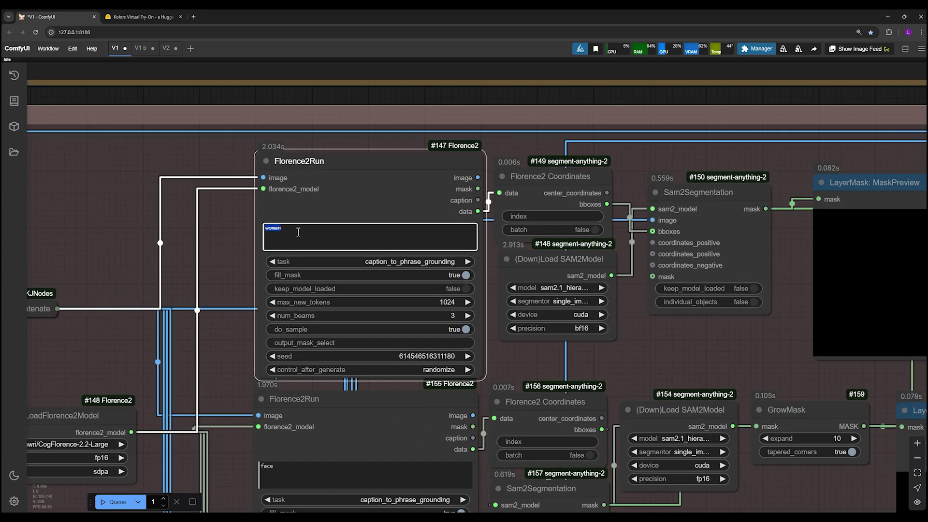
{"action": "left_click", "coordinate": [283, 230]}
{"action": "left_click_drag", "start_coordinate": [285, 229], "coordinate": [255, 233]}
{"action": "left_click", "coordinate": [274, 230]}
- Select the 'face' prompt and then the hair detection node
{"action": "scroll", "coordinate": [231, 281], "scroll_direction": "down", "scroll_amount": 8}
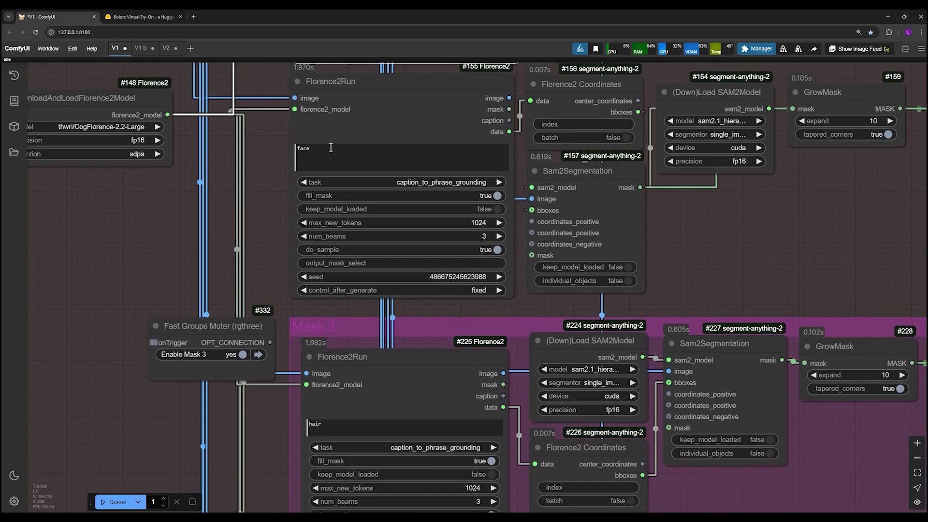
{"action": "double_click", "coordinate": [330, 147]}
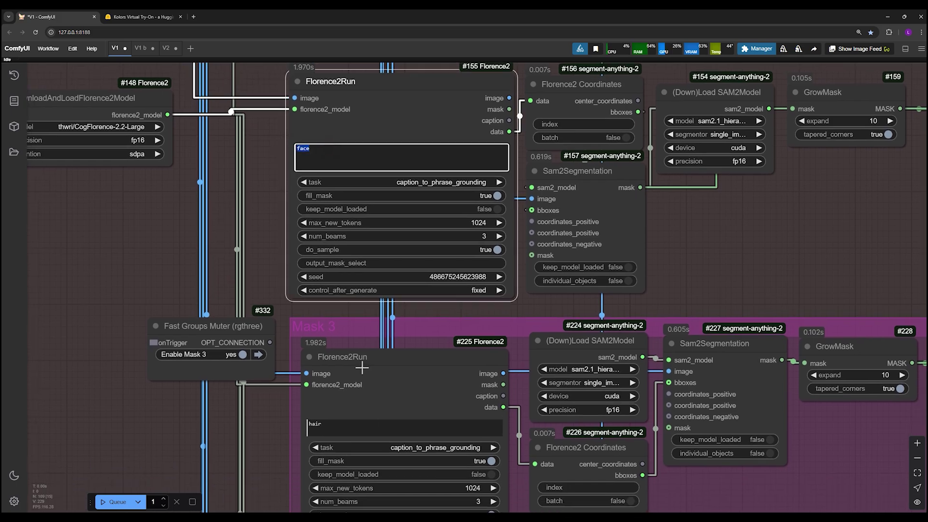
{"action": "left_click", "coordinate": [337, 425]}
- Pan right past the mask previews toward the Save Image and Image Comparer nodes
{"action": "scroll", "coordinate": [277, 286], "scroll_direction": "up", "scroll_amount": 2}
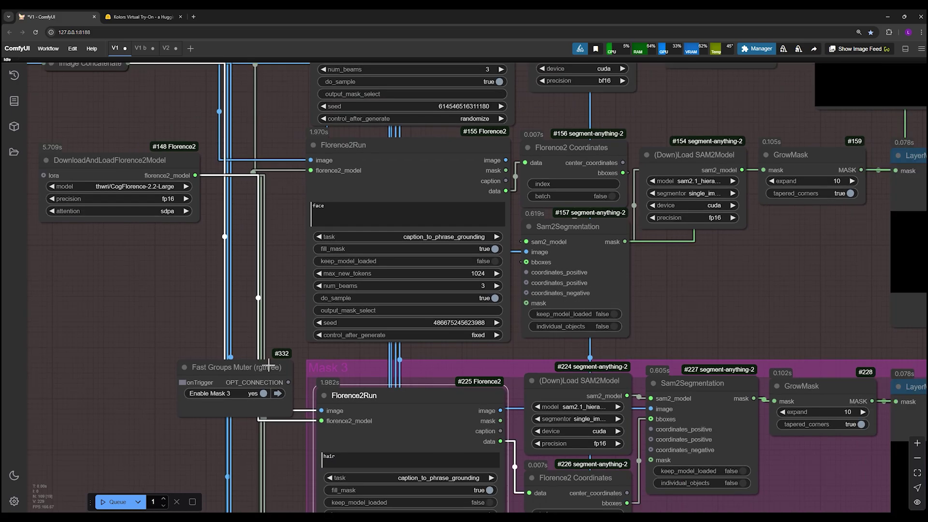
{"action": "scroll", "coordinate": [269, 365], "scroll_direction": "down", "scroll_amount": 3}
{"action": "left_click_drag", "start_coordinate": [771, 314], "coordinate": [361, 308]}
{"action": "scroll", "coordinate": [438, 335], "scroll_direction": "right", "scroll_amount": 5}
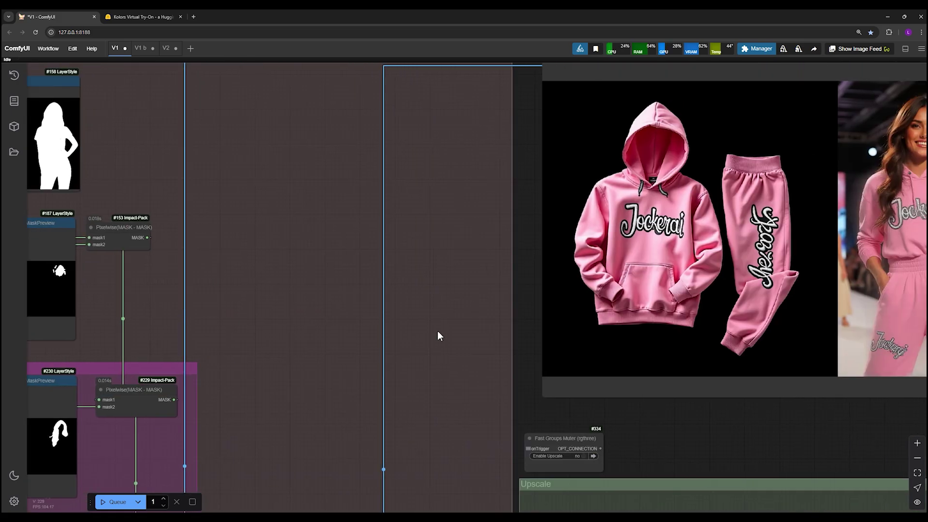
{"action": "scroll", "coordinate": [595, 438], "scroll_direction": "right", "scroll_amount": 8}
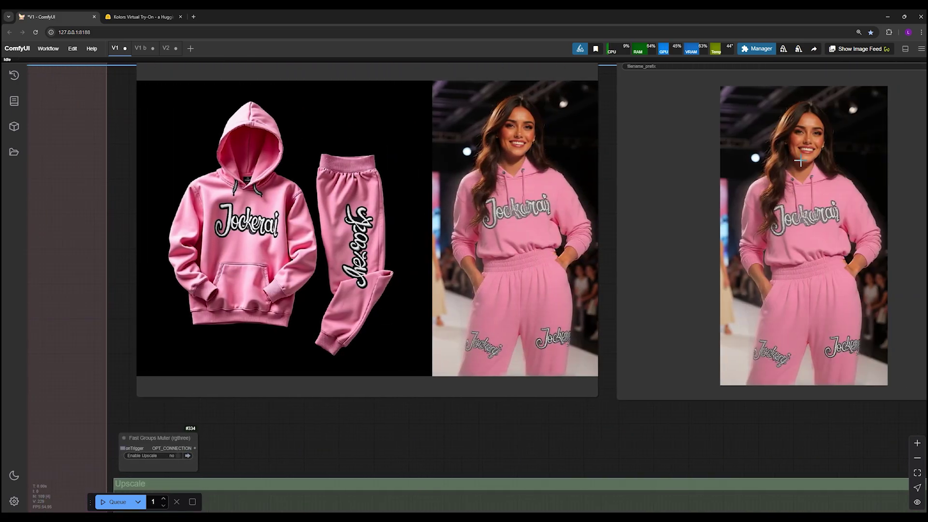
{"action": "scroll", "coordinate": [484, 437], "scroll_direction": "right", "scroll_amount": 8}
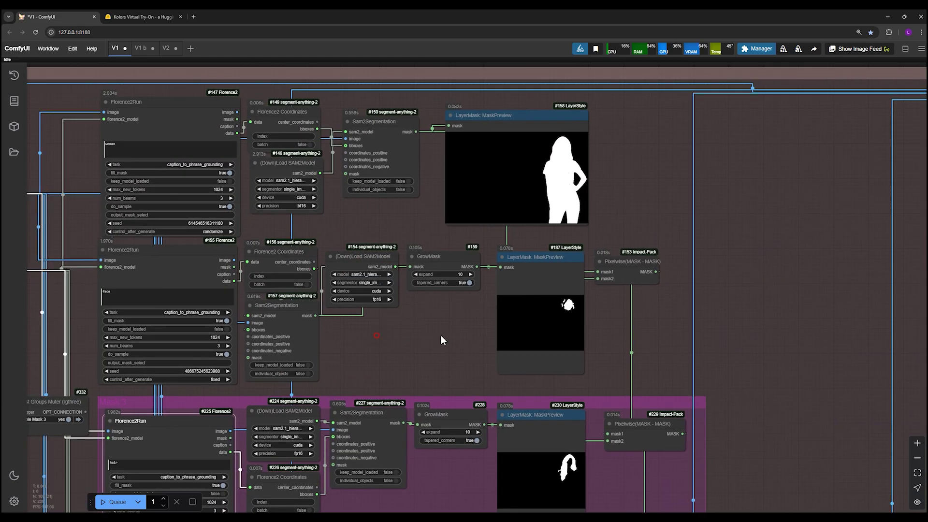
{"action": "scroll", "coordinate": [268, 318], "scroll_direction": "left", "scroll_amount": 4}
{"action": "scroll", "coordinate": [262, 321], "scroll_direction": "down", "scroll_amount": 3}
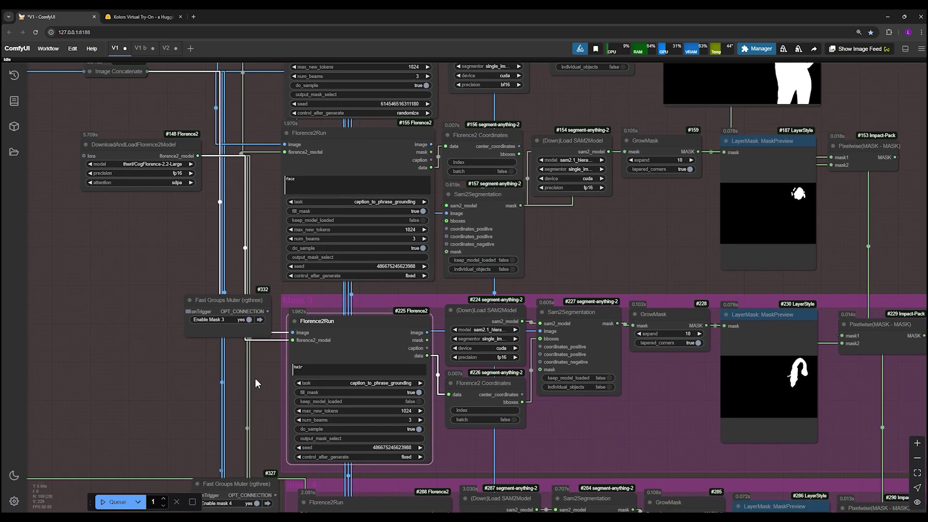
{"action": "scroll", "coordinate": [255, 378], "scroll_direction": "up", "scroll_amount": 3}
{"action": "double_click", "coordinate": [328, 363]}
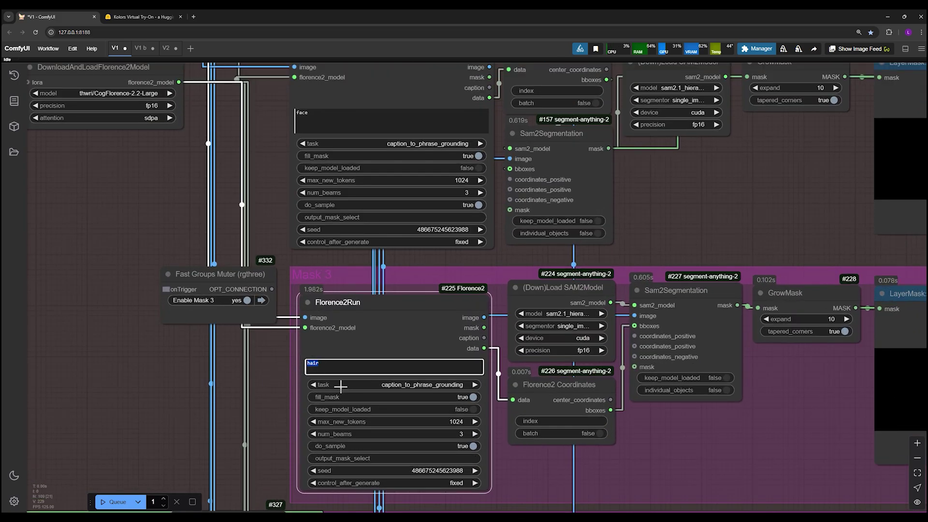
{"action": "left_click", "coordinate": [270, 332]}
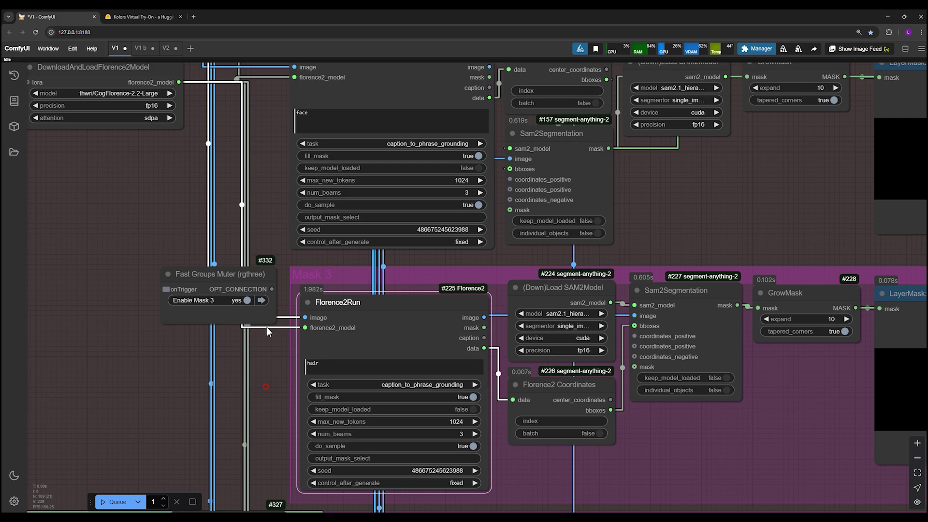
{"action": "scroll", "coordinate": [269, 332], "scroll_direction": "down", "scroll_amount": 5}
{"action": "double_click", "coordinate": [341, 350]}
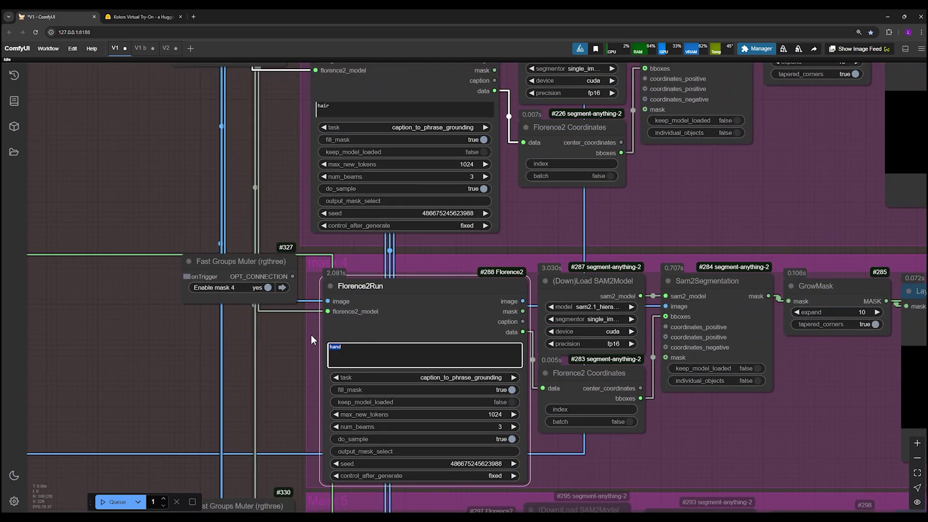
{"action": "scroll", "coordinate": [279, 400], "scroll_direction": "up", "scroll_amount": 7}
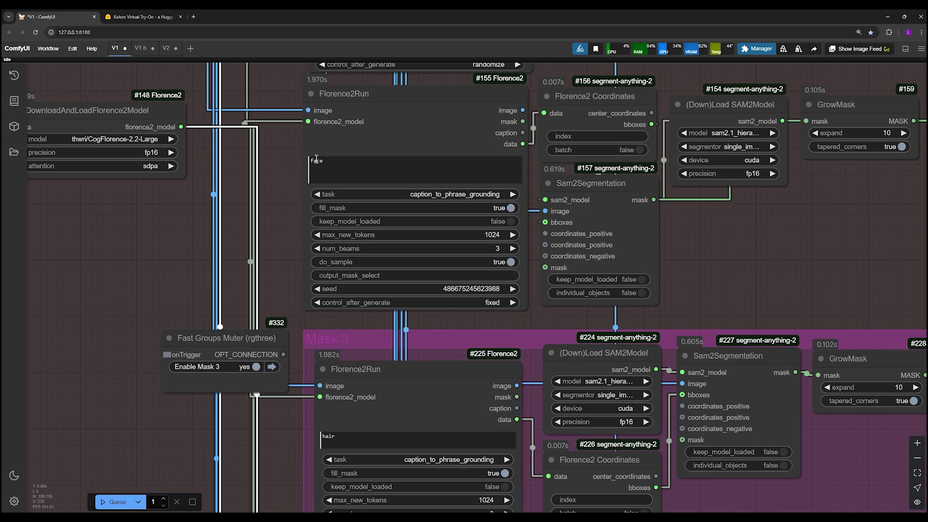
{"action": "double_click", "coordinate": [316, 160]}
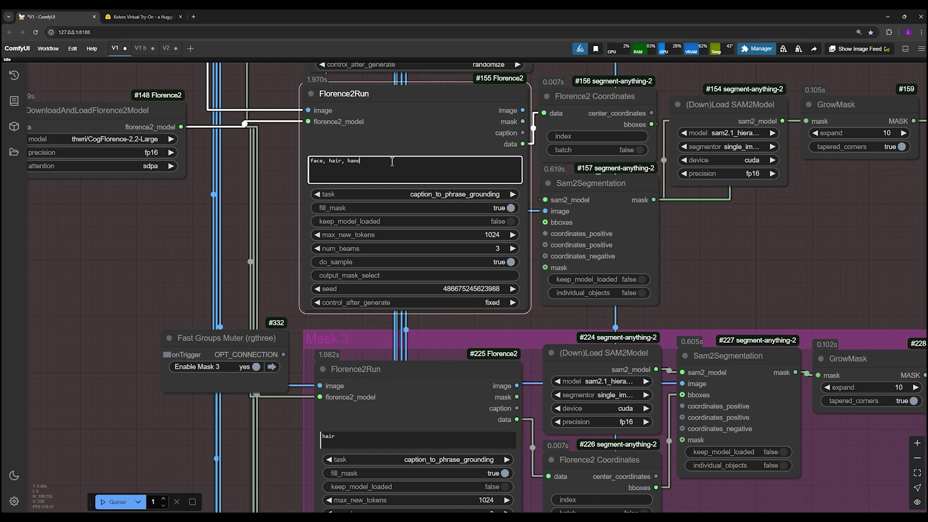
{"action": "left_click_drag", "start_coordinate": [392, 162], "coordinate": [328, 160]}
{"action": "key", "text": "BackSpace"}
{"action": "key", "text": "BackSpace"}
{"action": "key", "text": "BackSpace"}
{"action": "scroll", "coordinate": [265, 302], "scroll_direction": "down", "scroll_amount": 5}
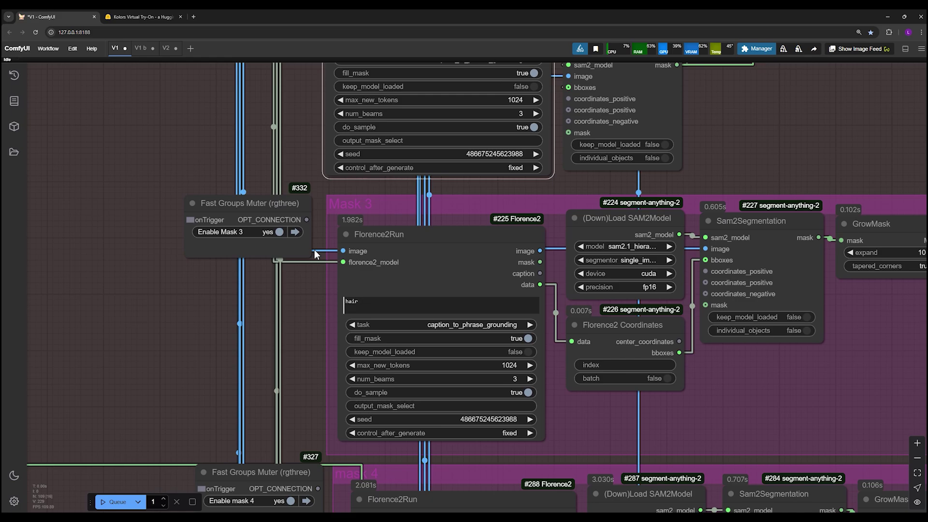
{"action": "scroll", "coordinate": [314, 260], "scroll_direction": "up", "scroll_amount": 7}
{"action": "double_click", "coordinate": [380, 212]}
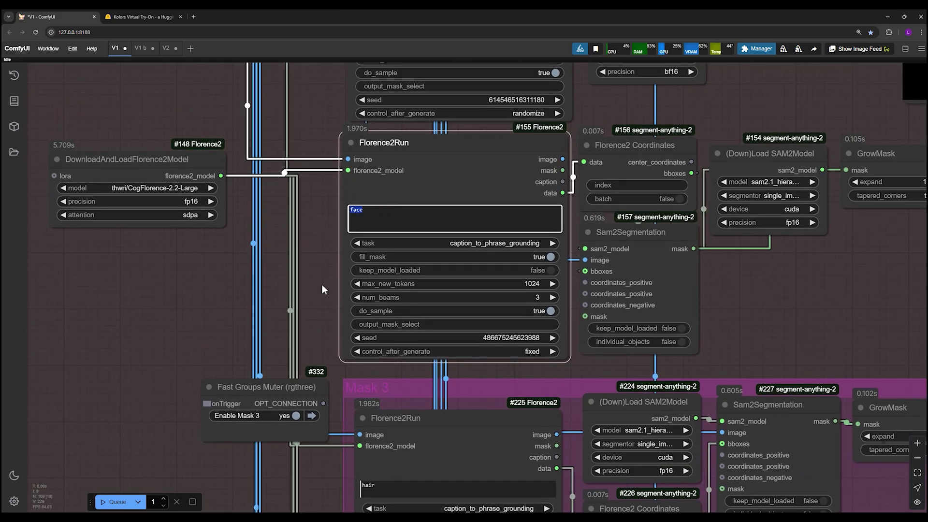
{"action": "left_click_drag", "start_coordinate": [318, 315], "coordinate": [329, 154]}
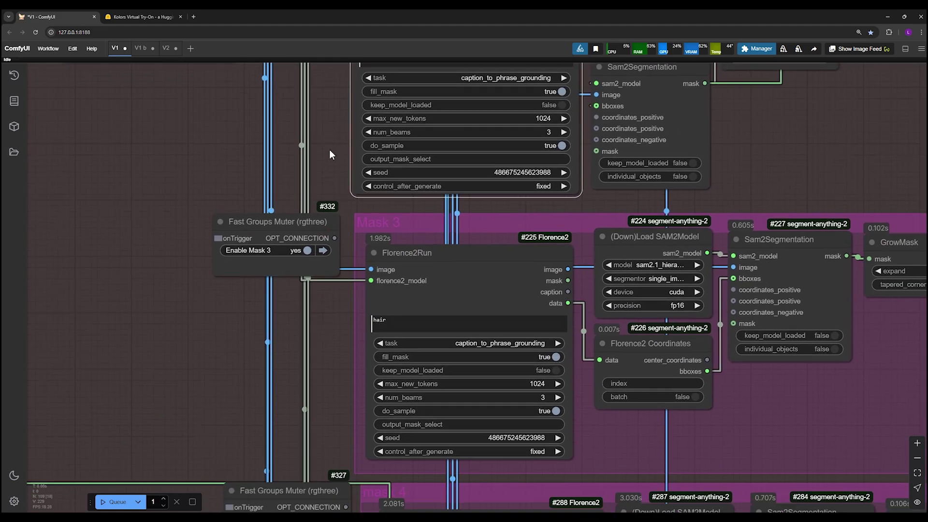
{"action": "left_click", "coordinate": [389, 322]}
{"action": "left_click_drag", "start_coordinate": [335, 343], "coordinate": [344, 68]}
{"action": "double_click", "coordinate": [404, 372]}
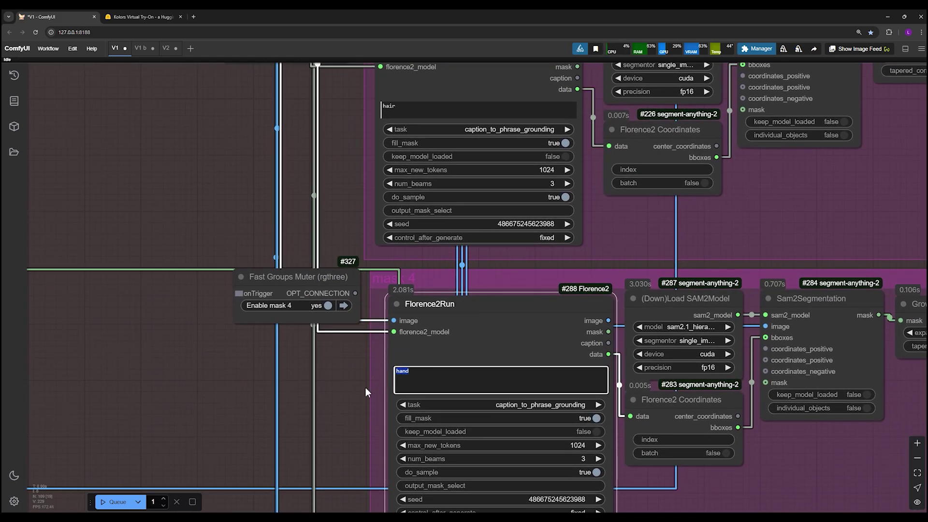
- Bring the Mask 4–6 groups into view and set both Enable Mask 5 and Enable Mask 6 to yes
{"action": "scroll", "coordinate": [365, 387], "scroll_direction": "down", "scroll_amount": 5}
{"action": "left_click_drag", "start_coordinate": [366, 387], "coordinate": [445, 274]}
{"action": "scroll", "coordinate": [445, 274], "scroll_direction": "up", "scroll_amount": 2}
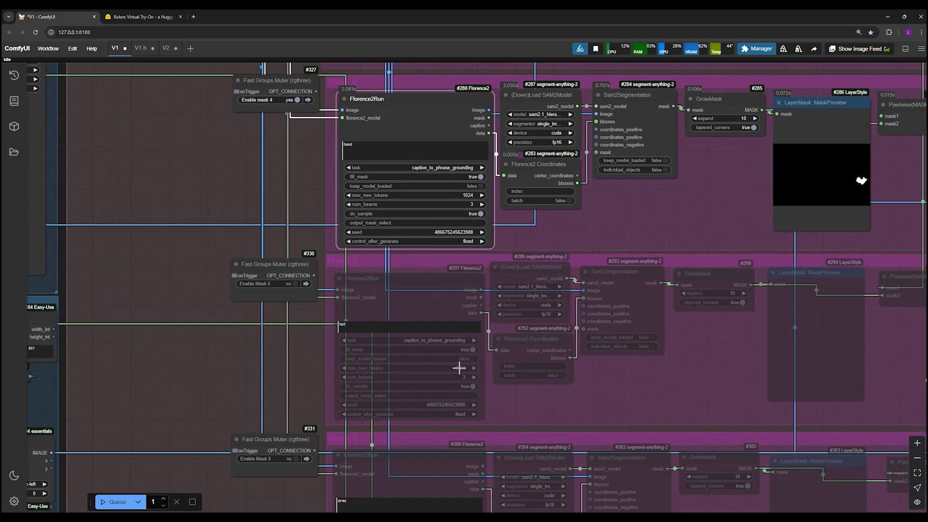
{"action": "scroll", "coordinate": [459, 368], "scroll_direction": "down", "scroll_amount": 3}
{"action": "scroll", "coordinate": [276, 248], "scroll_direction": "up", "scroll_amount": 3}
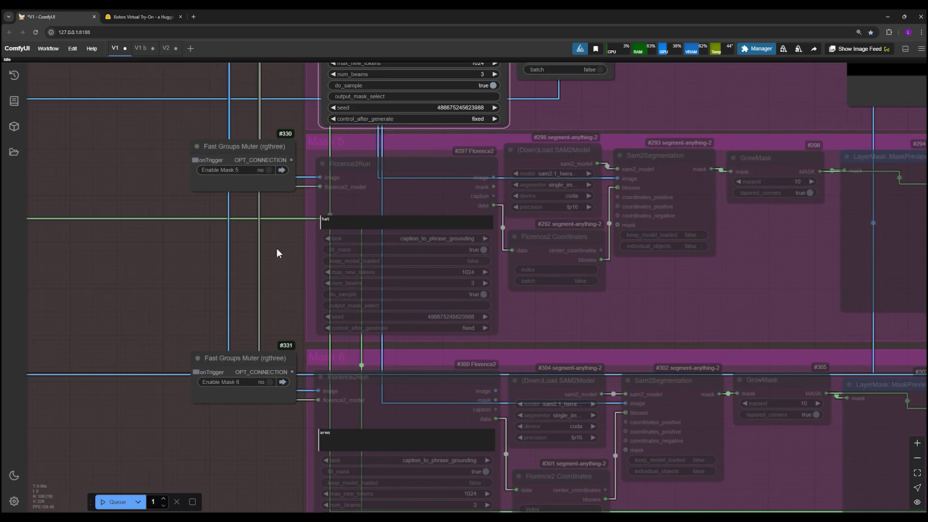
{"action": "left_click", "coordinate": [265, 188]}
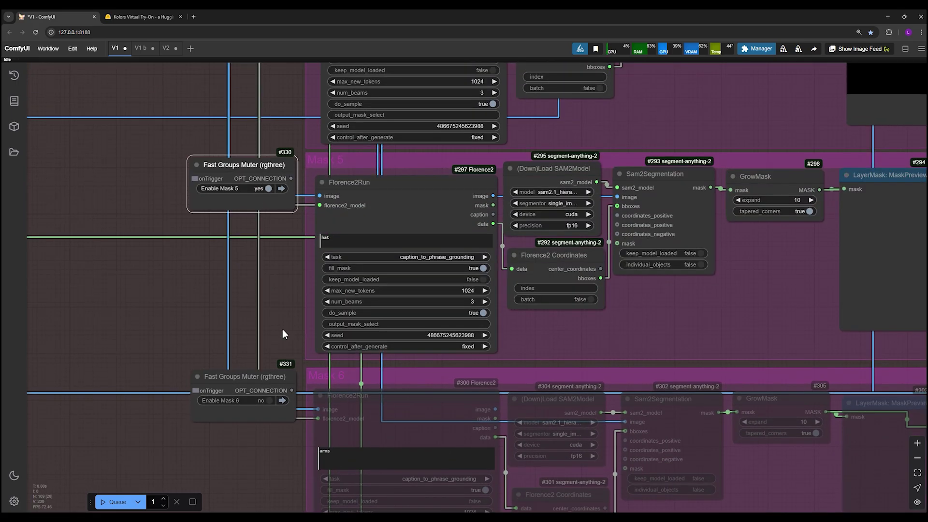
{"action": "left_click", "coordinate": [268, 400]}
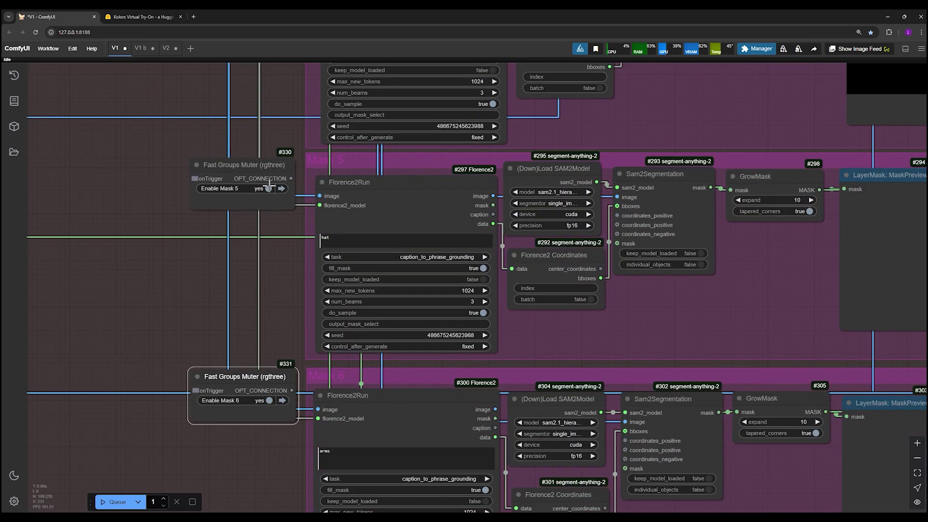
- Check the 'hat' prompt in Mask 5 and the 'arms' prompt in Mask 6, then view the combined mask preview
{"action": "double_click", "coordinate": [324, 238]}
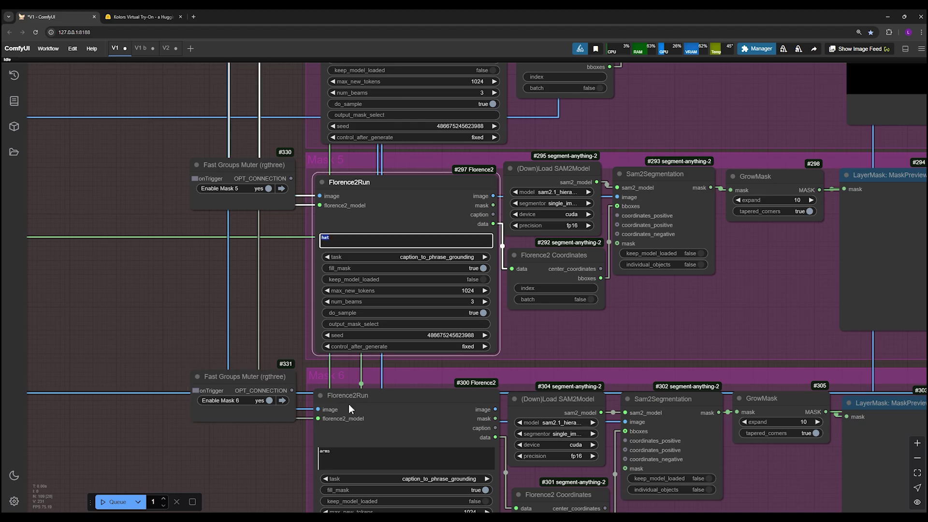
{"action": "left_click", "coordinate": [262, 404]}
{"action": "left_click_drag", "start_coordinate": [273, 471], "coordinate": [275, 402]}
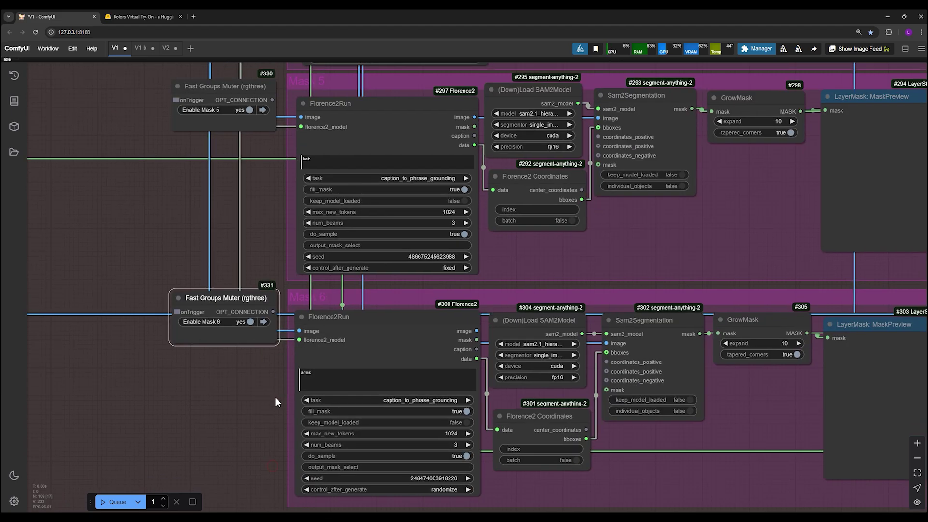
{"action": "left_click", "coordinate": [314, 375]}
{"action": "left_click_drag", "start_coordinate": [271, 367], "coordinate": [286, 429]}
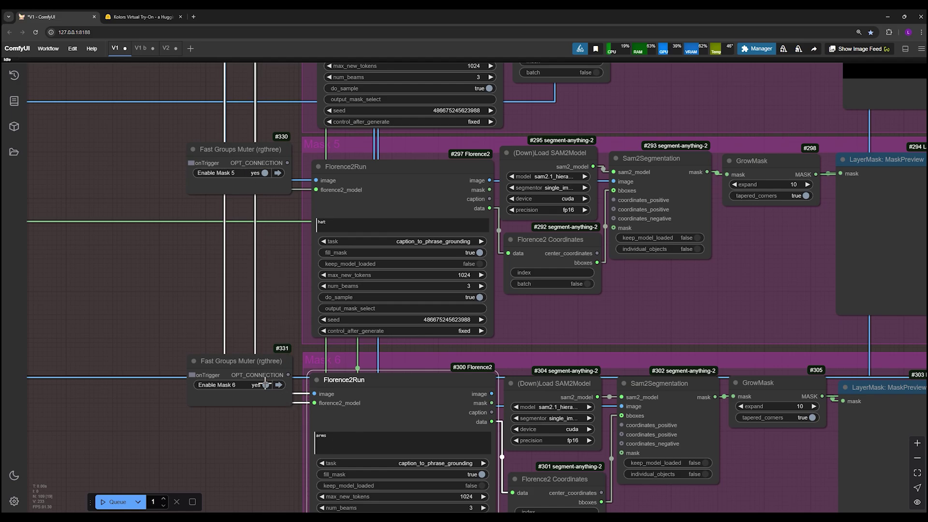
{"action": "scroll", "coordinate": [274, 408], "scroll_direction": "down", "scroll_amount": 4}
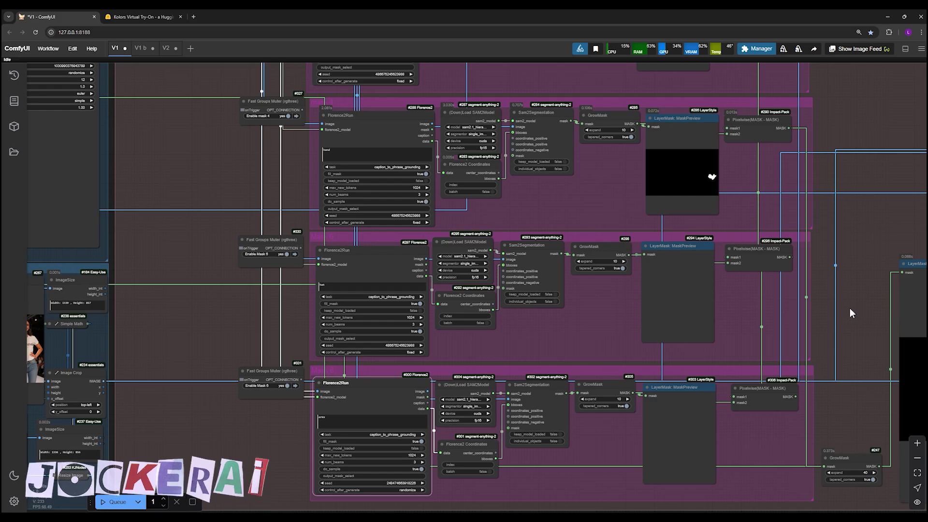
{"action": "left_click_drag", "start_coordinate": [786, 289], "coordinate": [693, 262]}
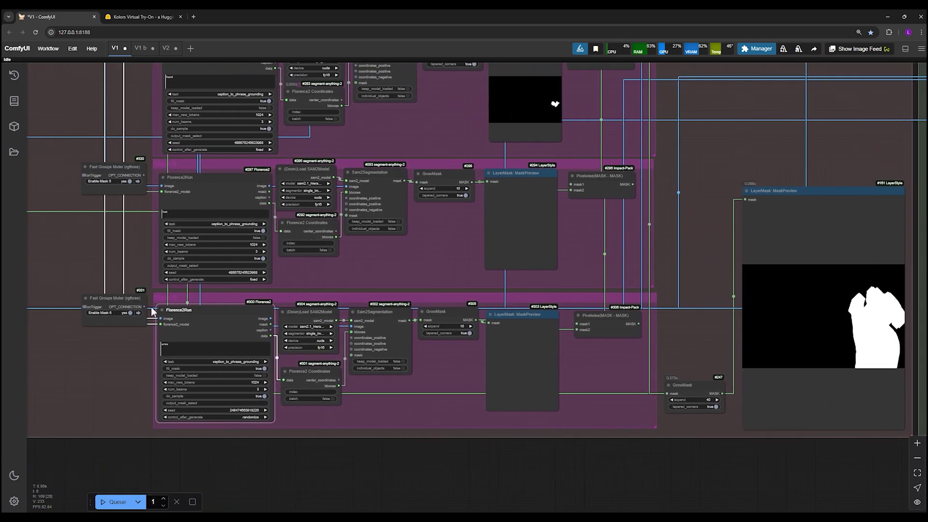
- Turn the Mask 6 arms group back off, leaving the Mask 5 hat group enabled
{"action": "left_click", "coordinate": [129, 313]}
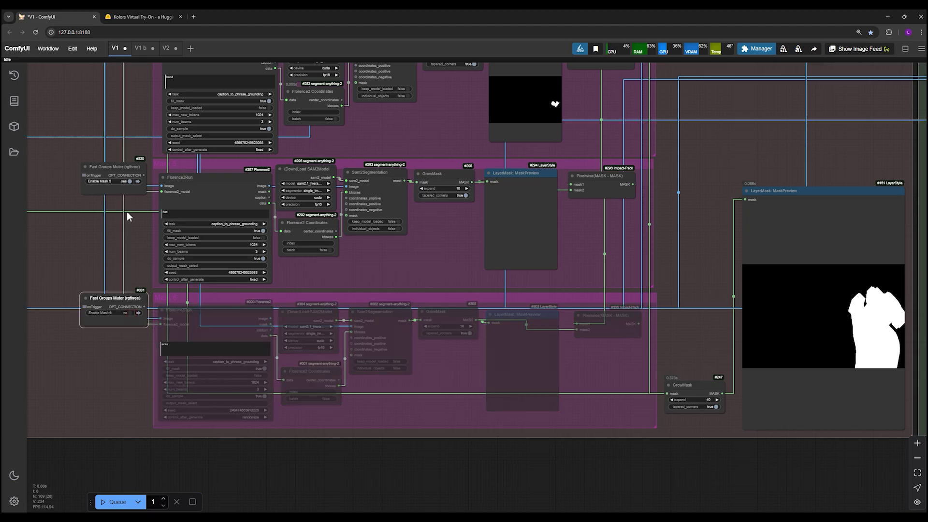
{"action": "left_click", "coordinate": [130, 182]}
{"action": "scroll", "coordinate": [140, 228], "scroll_direction": "up", "scroll_amount": 2}
{"action": "left_click", "coordinate": [132, 247]}
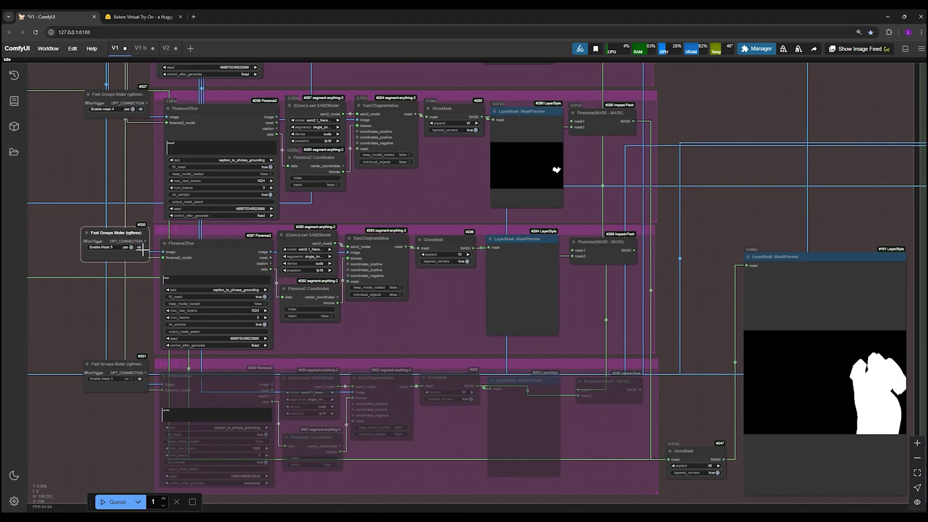
- Try a link from Mask 5's combined mask, then set Enable Mask 5 back to no
{"action": "left_click_drag", "start_coordinate": [688, 281], "coordinate": [630, 242]}
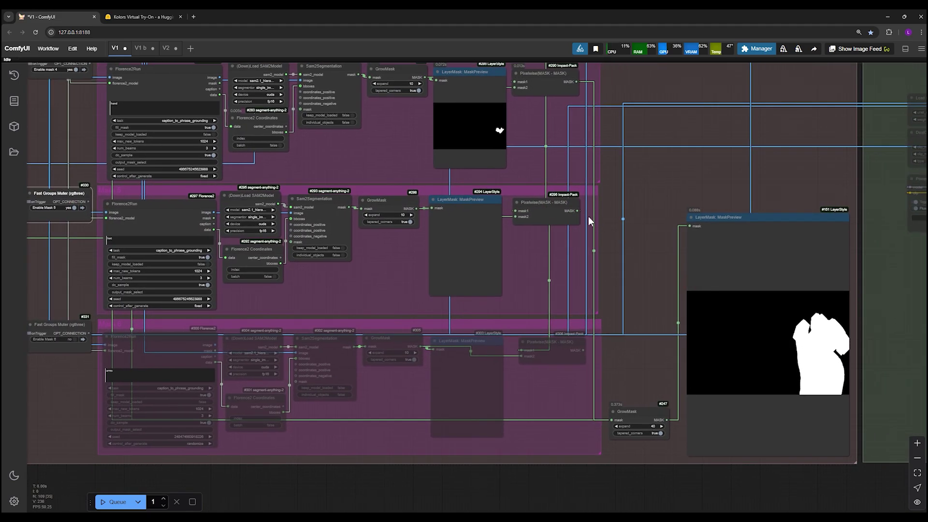
{"action": "left_click_drag", "start_coordinate": [577, 210], "coordinate": [612, 419]}
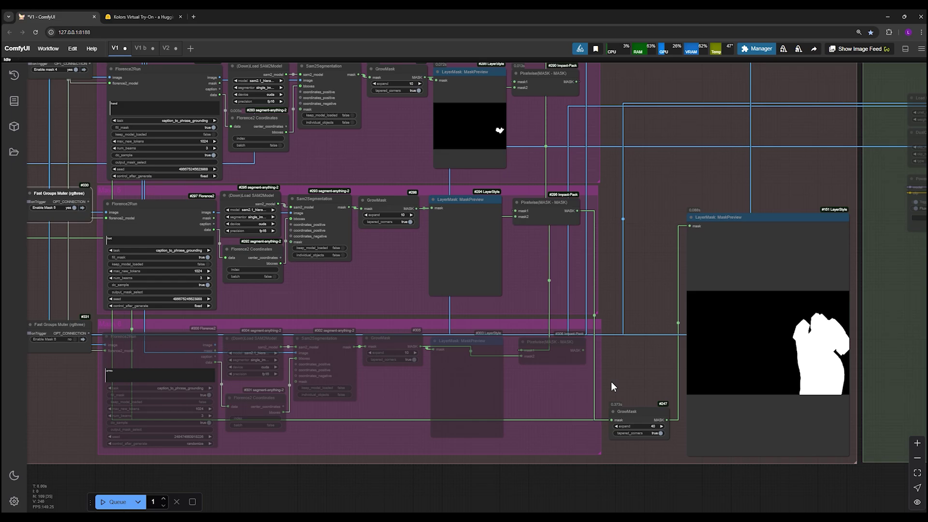
{"action": "left_click", "coordinate": [557, 220]}
{"action": "scroll", "coordinate": [242, 198], "scroll_direction": "left", "scroll_amount": 3}
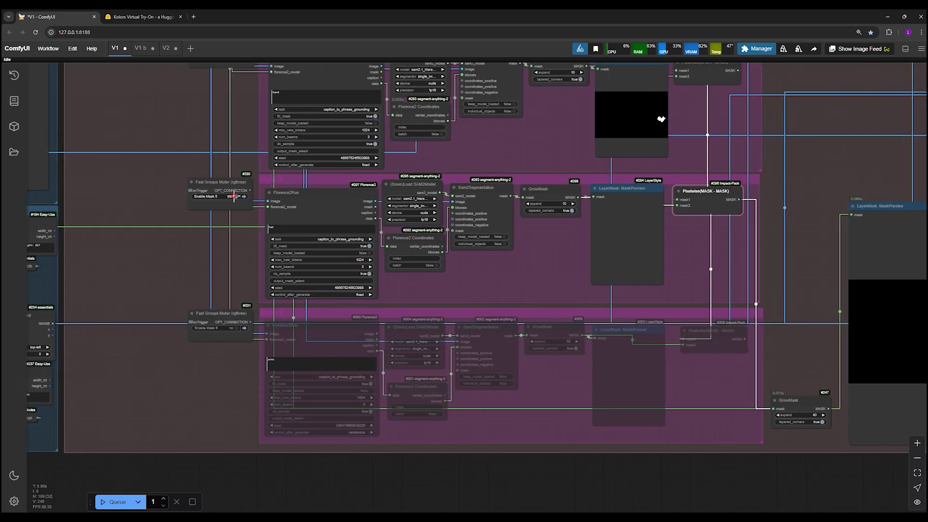
{"action": "left_click", "coordinate": [234, 196]}
- Connect the Mask 4 combined mask output from Pixelwise #290 to GrowMask #247's mask input
{"action": "scroll", "coordinate": [676, 174], "scroll_direction": "right", "scroll_amount": 5}
{"action": "scroll", "coordinate": [676, 174], "scroll_direction": "up", "scroll_amount": 3}
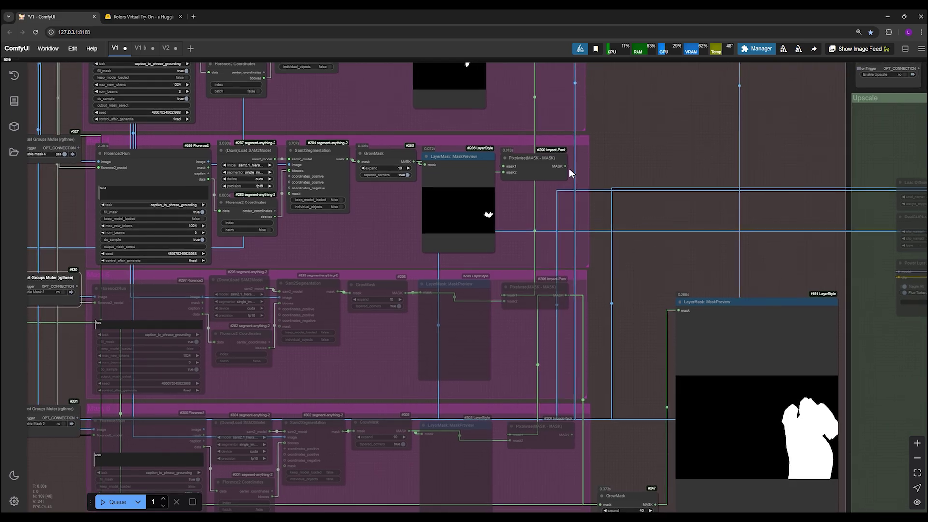
{"action": "scroll", "coordinate": [610, 141], "scroll_direction": "down", "scroll_amount": 3}
{"action": "scroll", "coordinate": [611, 141], "scroll_direction": "right", "scroll_amount": 1}
{"action": "left_click_drag", "start_coordinate": [547, 122], "coordinate": [574, 153]}
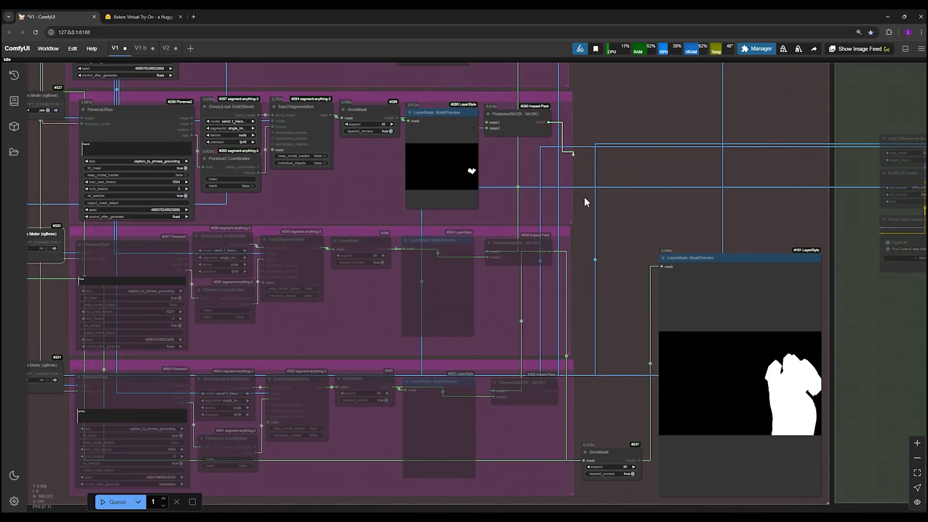
{"action": "left_click_drag", "start_coordinate": [585, 202], "coordinate": [584, 460]}
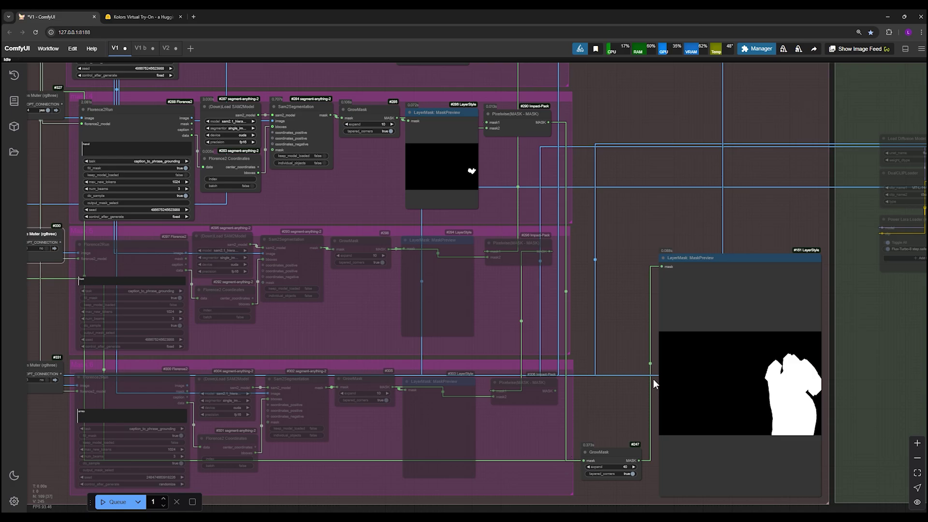
{"action": "scroll", "coordinate": [654, 383], "scroll_direction": "down", "scroll_amount": 5}
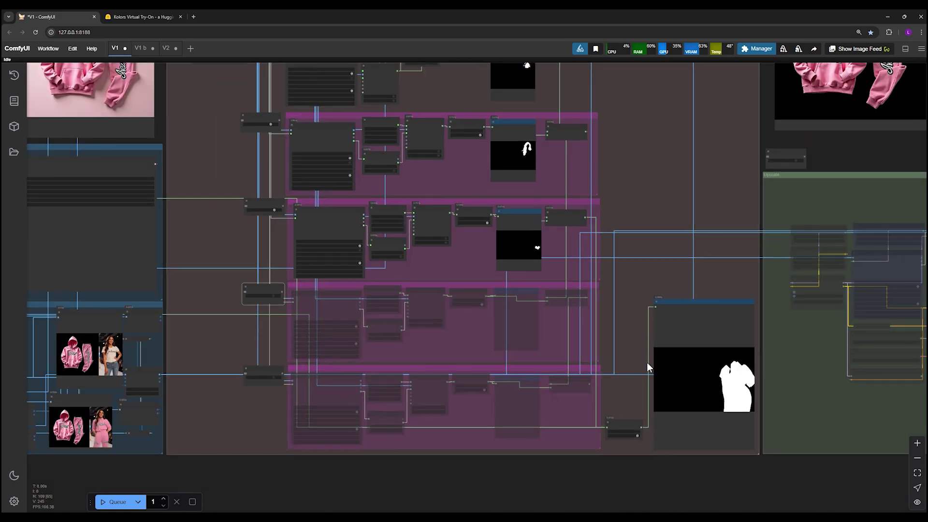
{"action": "scroll", "coordinate": [620, 335], "scroll_direction": "up", "scroll_amount": 4}
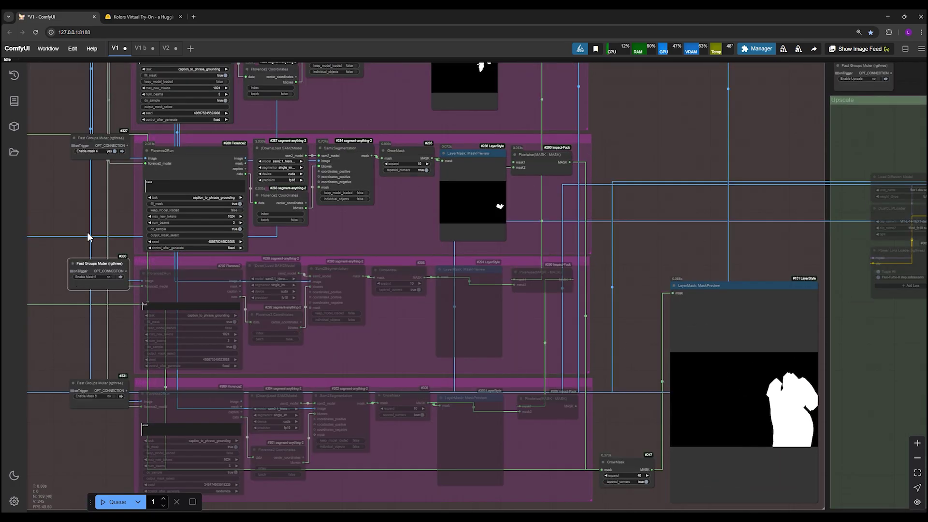
{"action": "scroll", "coordinate": [199, 214], "scroll_direction": "up", "scroll_amount": 2}
{"action": "scroll", "coordinate": [172, 303], "scroll_direction": "up", "scroll_amount": 2}
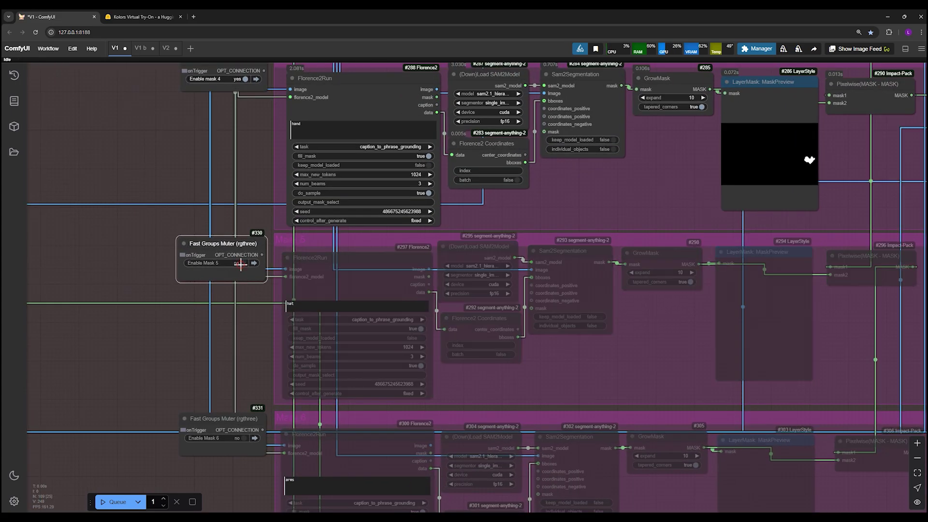
{"action": "left_click", "coordinate": [240, 438]}
{"action": "left_click", "coordinate": [240, 438]}
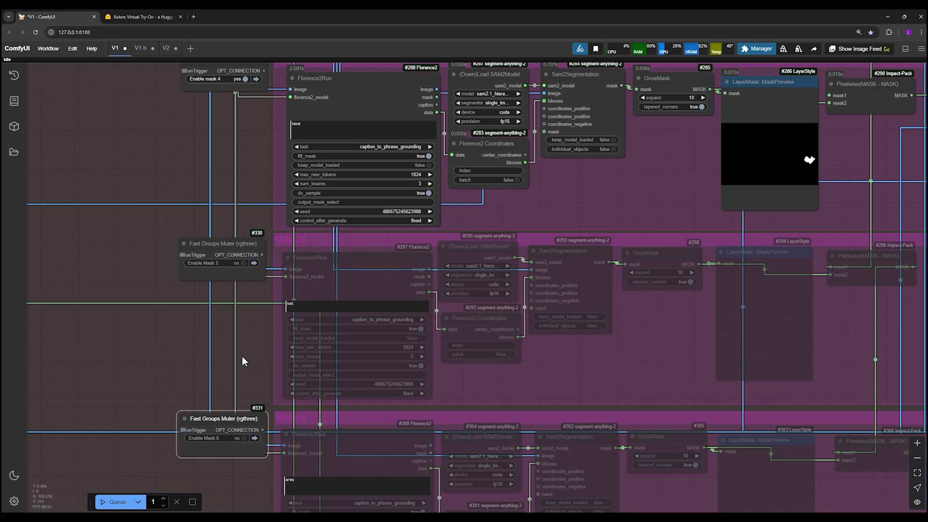
{"action": "scroll", "coordinate": [243, 362], "scroll_direction": "down", "scroll_amount": 2}
{"action": "left_click_drag", "start_coordinate": [853, 172], "coordinate": [601, 115]}
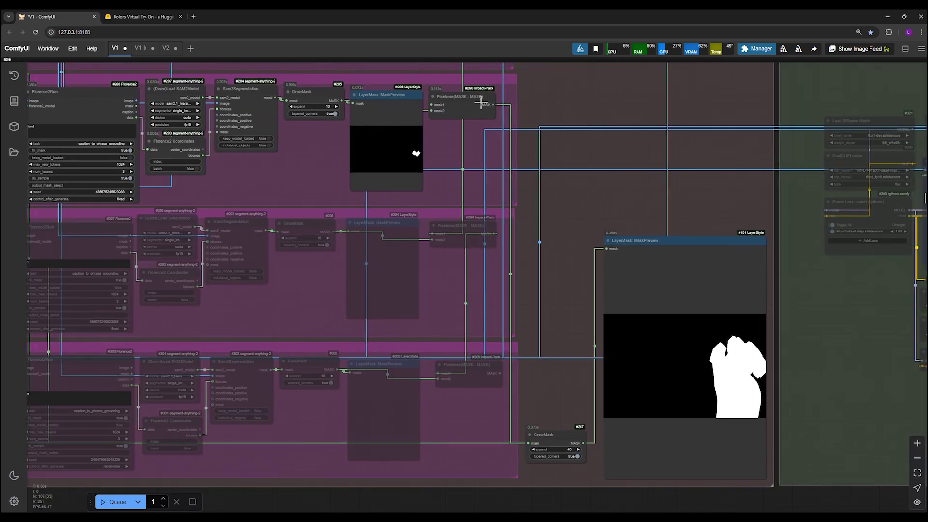
{"action": "left_click", "coordinate": [461, 230]}
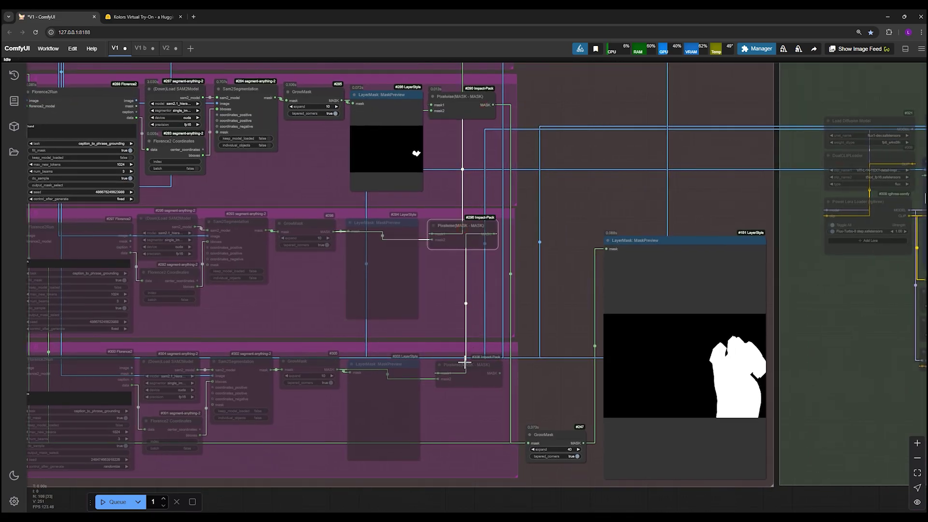
{"action": "left_click", "coordinate": [465, 362]}
{"action": "left_click", "coordinate": [549, 432]}
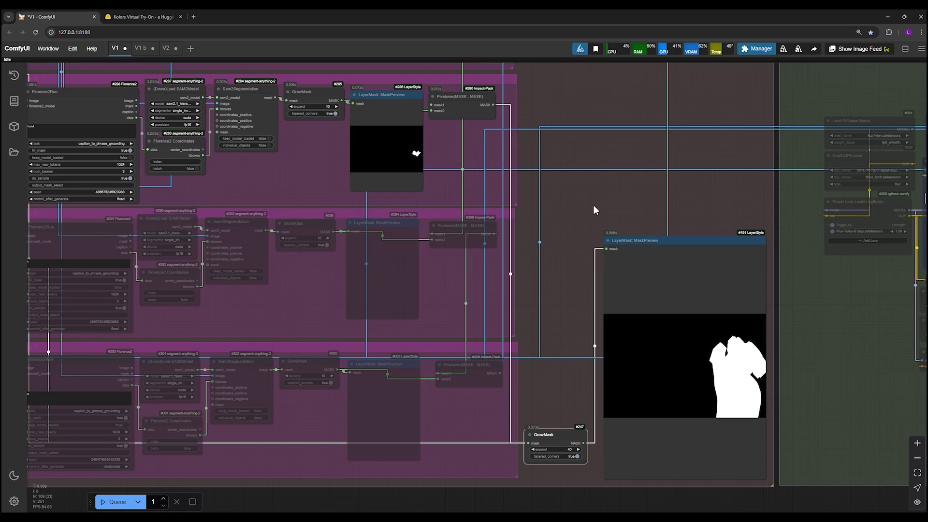
{"action": "scroll", "coordinate": [593, 205], "scroll_direction": "down", "scroll_amount": 5}
{"action": "scroll", "coordinate": [269, 190], "scroll_direction": "up", "scroll_amount": 5}
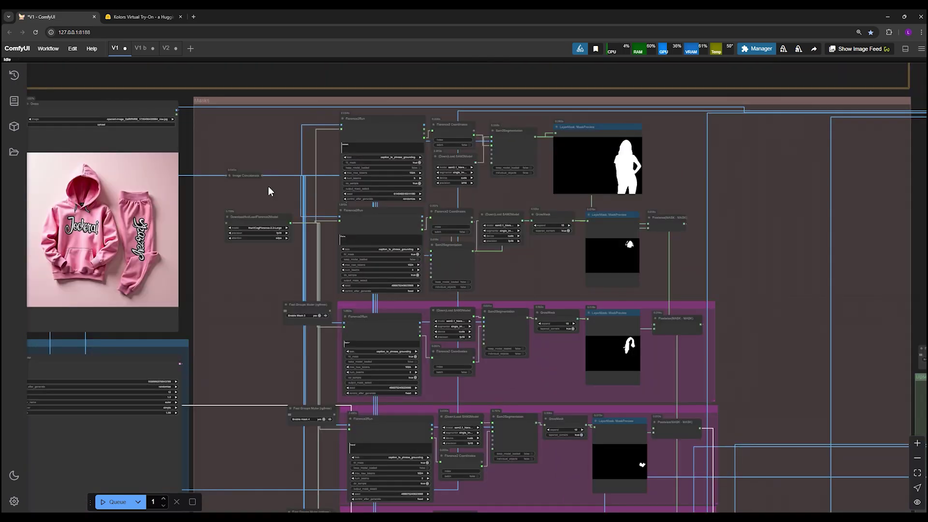
{"action": "scroll", "coordinate": [292, 200], "scroll_direction": "up", "scroll_amount": 3}
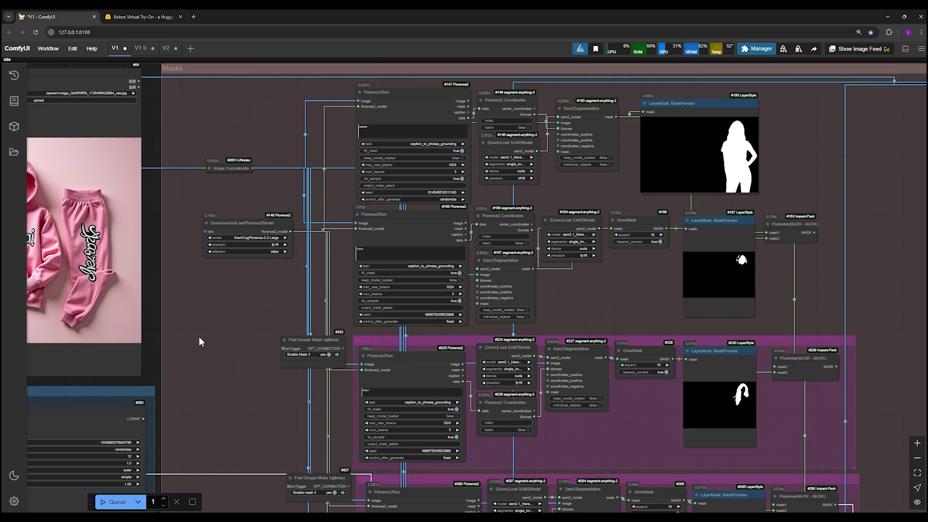
{"action": "scroll", "coordinate": [201, 341], "scroll_direction": "right", "scroll_amount": 5}
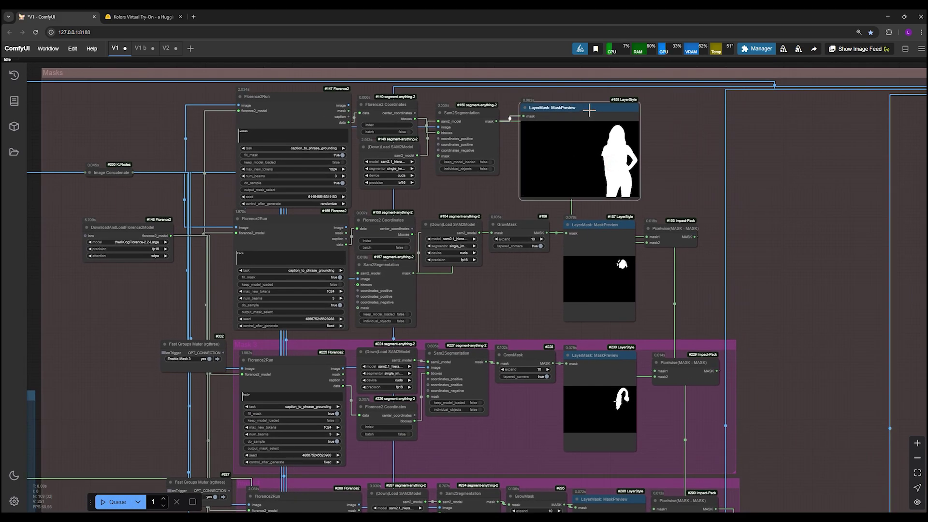
{"action": "left_click_drag", "start_coordinate": [590, 108], "coordinate": [631, 108]}
{"action": "left_click_drag", "start_coordinate": [257, 136], "coordinate": [229, 137]}
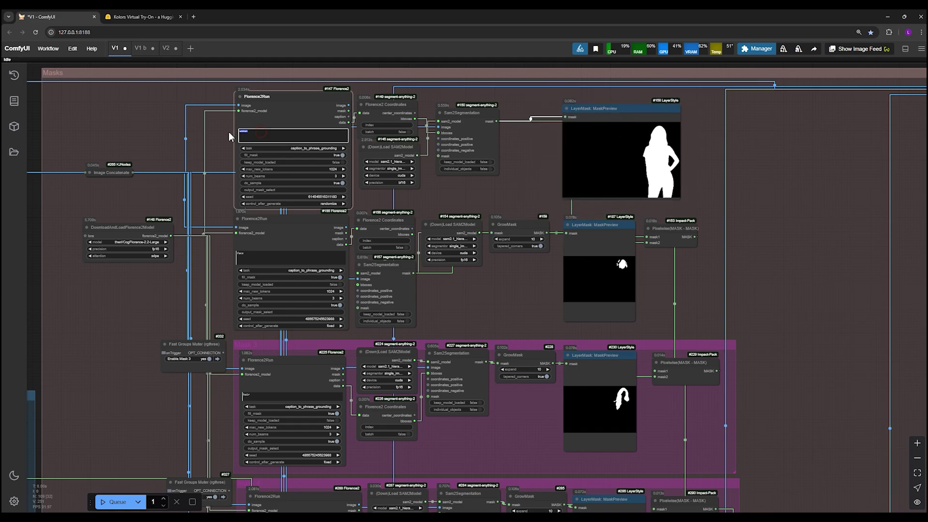
{"action": "scroll", "coordinate": [700, 176], "scroll_direction": "up", "scroll_amount": 2}
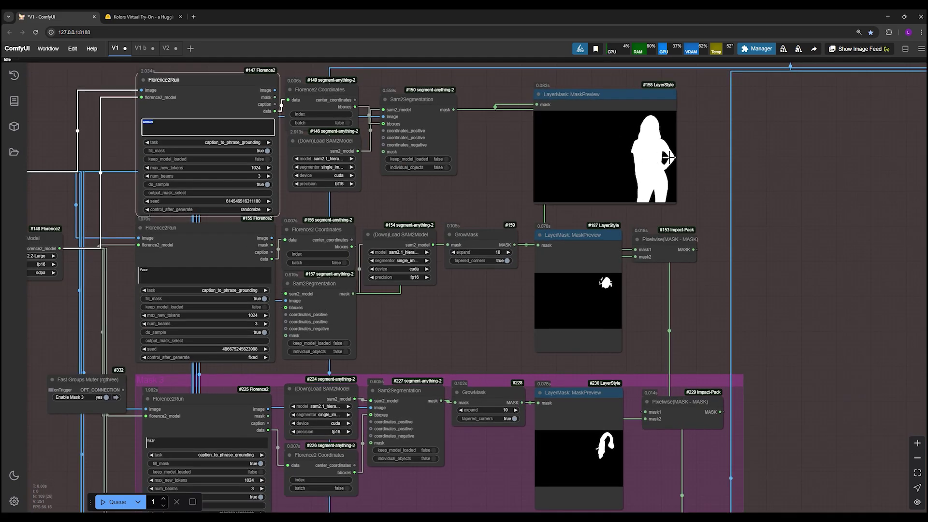
{"action": "left_click_drag", "start_coordinate": [639, 171], "coordinate": [573, 132]}
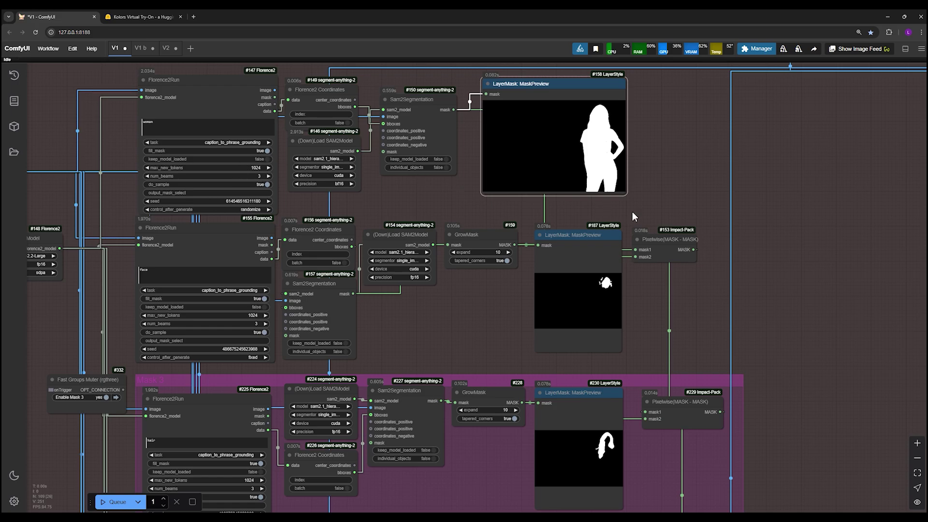
{"action": "left_click_drag", "start_coordinate": [650, 223], "coordinate": [749, 147]}
{"action": "left_click", "coordinate": [711, 200]}
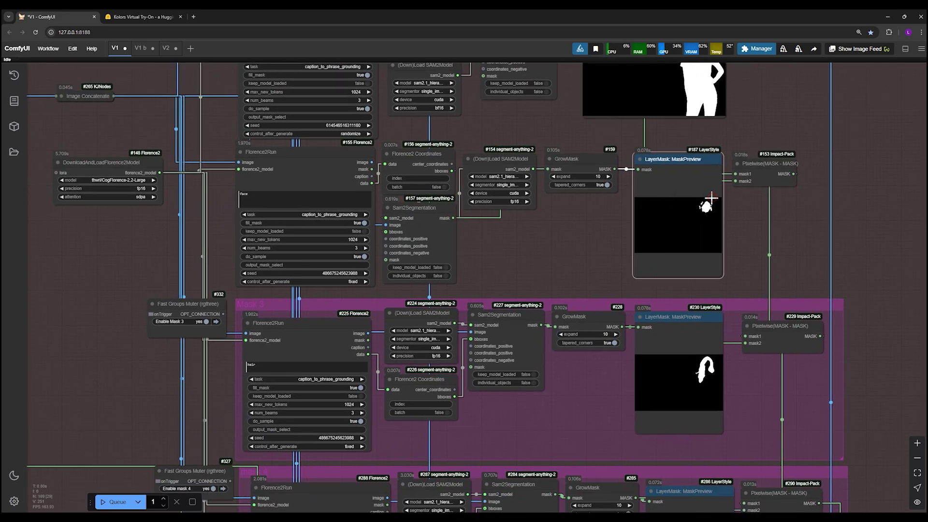
{"action": "left_click", "coordinate": [691, 390]}
{"action": "scroll", "coordinate": [733, 377], "scroll_direction": "down", "scroll_amount": 4}
{"action": "left_click", "coordinate": [704, 436]}
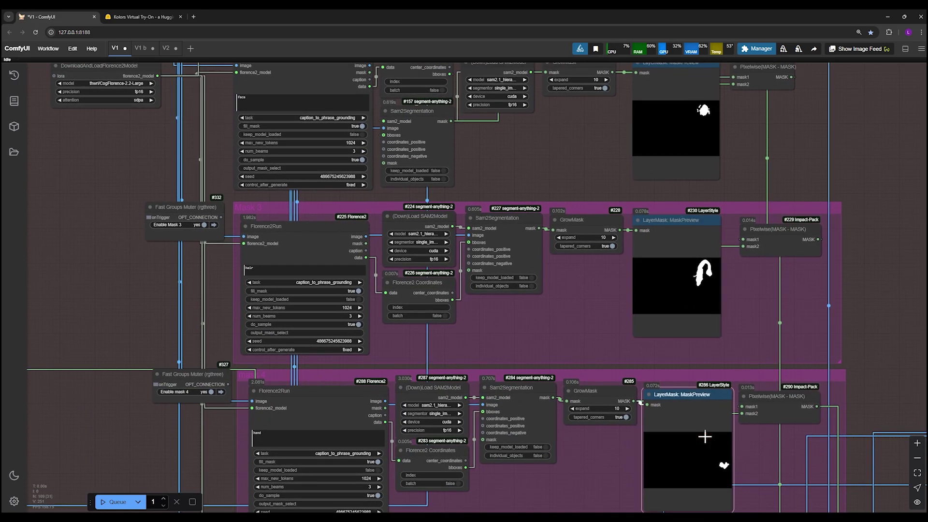
{"action": "scroll", "coordinate": [779, 193], "scroll_direction": "up", "scroll_amount": 3}
{"action": "left_click", "coordinate": [696, 202]}
{"action": "left_click", "coordinate": [694, 357]}
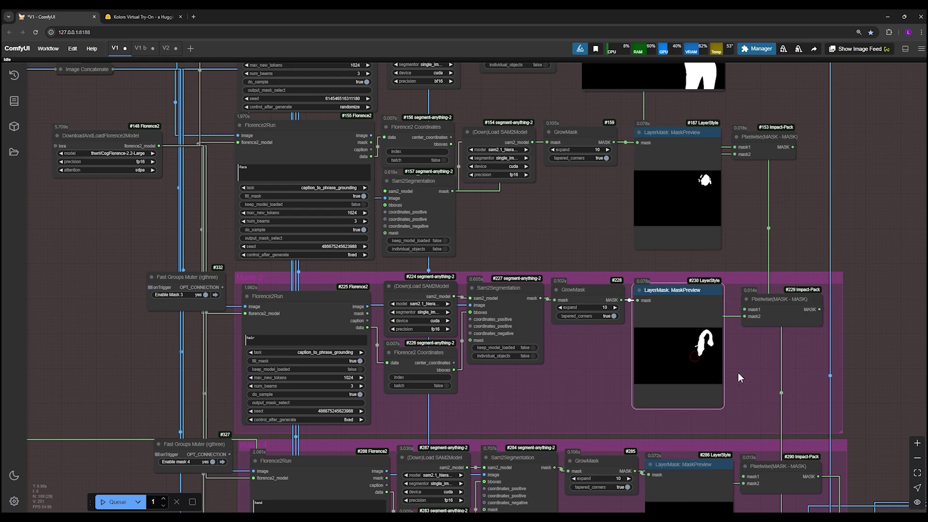
{"action": "scroll", "coordinate": [677, 468], "scroll_direction": "down", "scroll_amount": 3}
{"action": "left_click", "coordinate": [677, 468]}
{"action": "scroll", "coordinate": [624, 242], "scroll_direction": "up", "scroll_amount": 4}
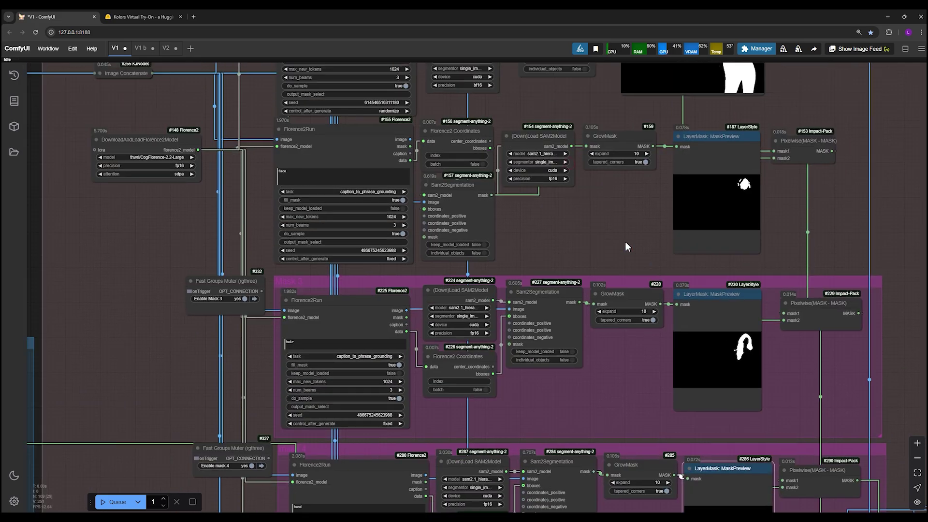
{"action": "left_click", "coordinate": [749, 212]}
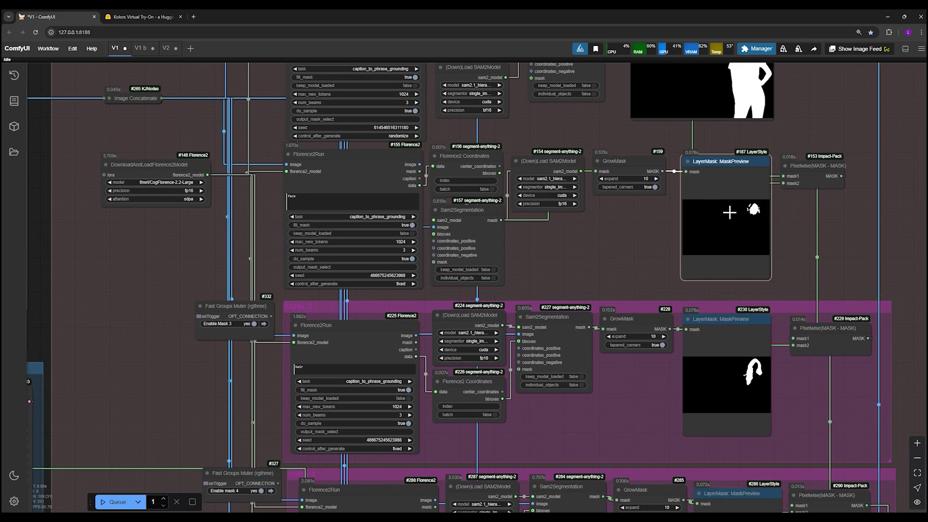
{"action": "left_click", "coordinate": [741, 344]}
{"action": "scroll", "coordinate": [808, 189], "scroll_direction": "down", "scroll_amount": 5}
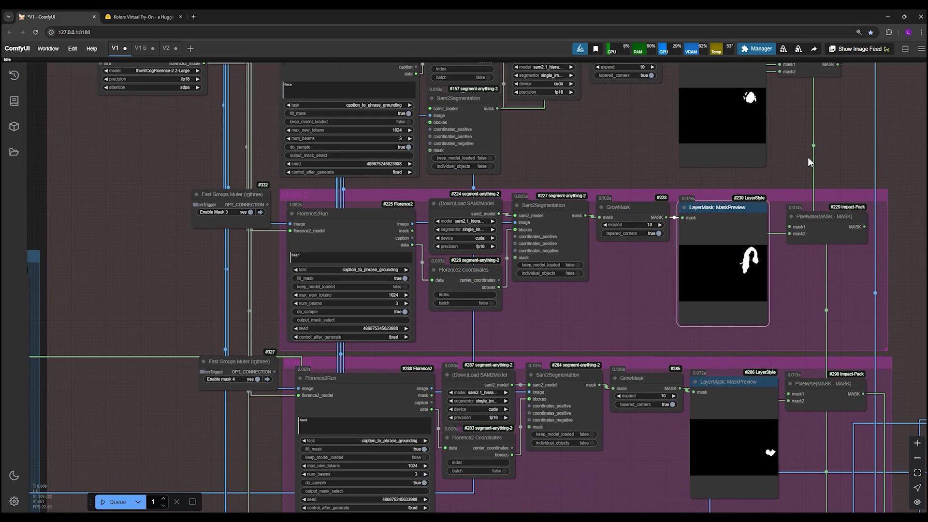
{"action": "left_click", "coordinate": [755, 438]}
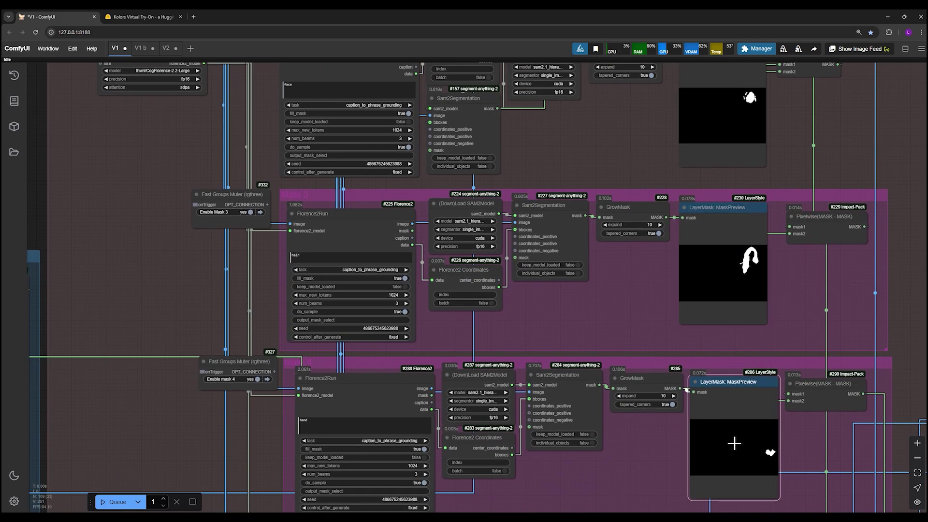
{"action": "left_click", "coordinate": [739, 290]}
{"action": "left_click", "coordinate": [724, 151]}
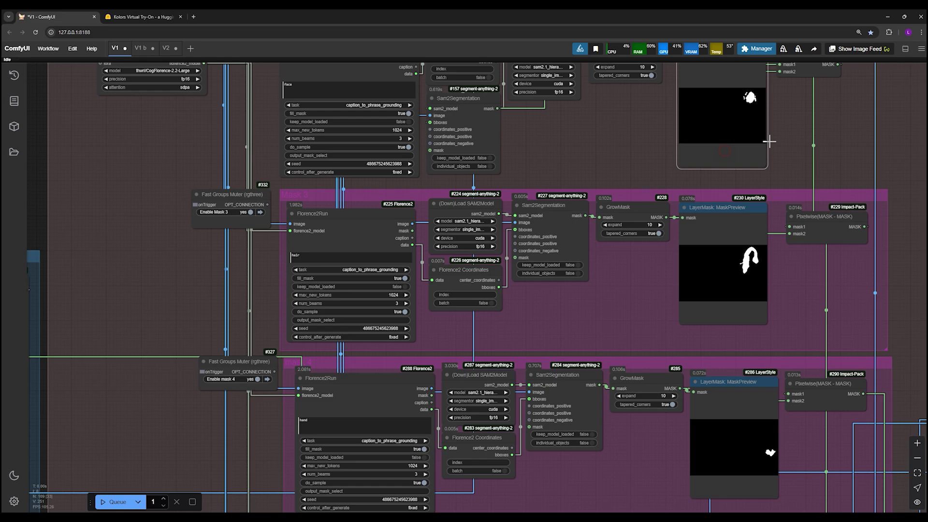
{"action": "scroll", "coordinate": [807, 203], "scroll_direction": "down", "scroll_amount": 1}
{"action": "left_click_drag", "start_coordinate": [807, 156], "coordinate": [718, 279]}
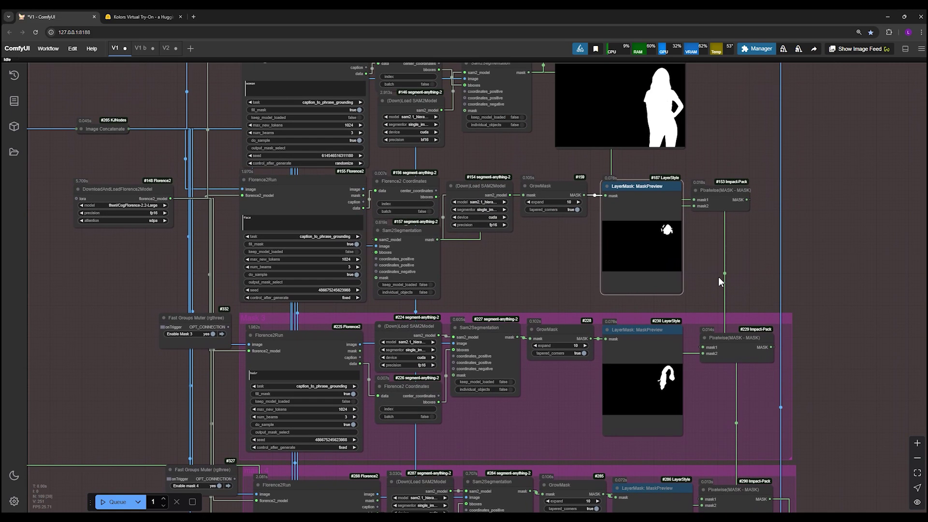
{"action": "scroll", "coordinate": [719, 279], "scroll_direction": "down", "scroll_amount": 3}
{"action": "scroll", "coordinate": [754, 235], "scroll_direction": "down", "scroll_amount": 2}
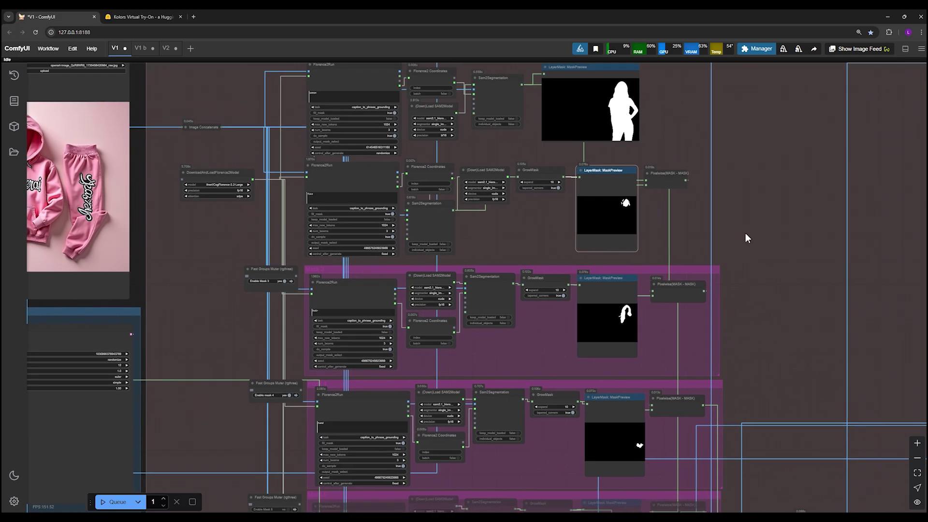
- Nudge the woman, face, hair and hand mask preview nodes (#158, #187, #230, #286) slightly
{"action": "scroll", "coordinate": [745, 210], "scroll_direction": "down", "scroll_amount": 3}
{"action": "scroll", "coordinate": [718, 217], "scroll_direction": "up", "scroll_amount": 3}
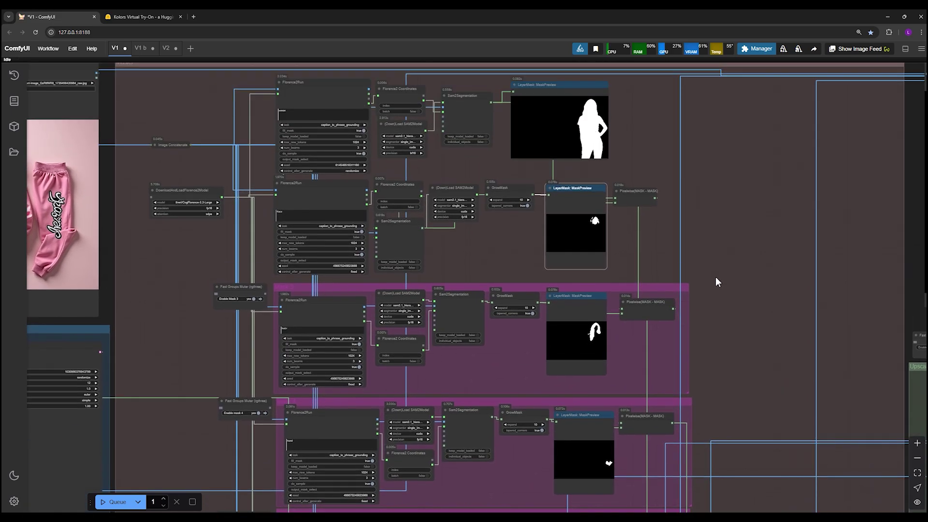
{"action": "scroll", "coordinate": [691, 232], "scroll_direction": "down", "scroll_amount": 2}
{"action": "scroll", "coordinate": [637, 193], "scroll_direction": "up", "scroll_amount": 2}
{"action": "left_click_drag", "start_coordinate": [607, 196], "coordinate": [643, 214]}
{"action": "left_click_drag", "start_coordinate": [582, 260], "coordinate": [600, 270]}
{"action": "left_click_drag", "start_coordinate": [584, 350], "coordinate": [597, 350]}
{"action": "left_click_drag", "start_coordinate": [571, 500], "coordinate": [576, 483]}
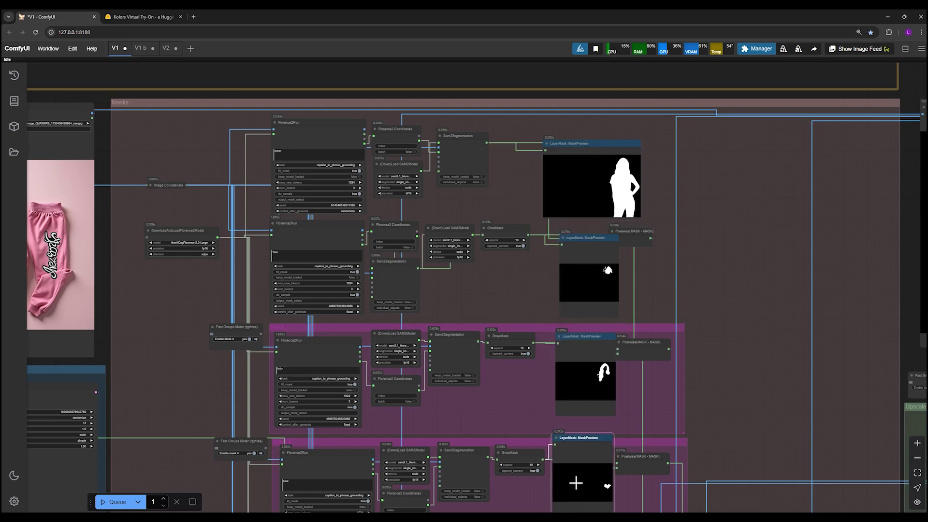
- Pan down and right to bring the lower mask groups into view
{"action": "left_click_drag", "start_coordinate": [752, 408], "coordinate": [708, 385]}
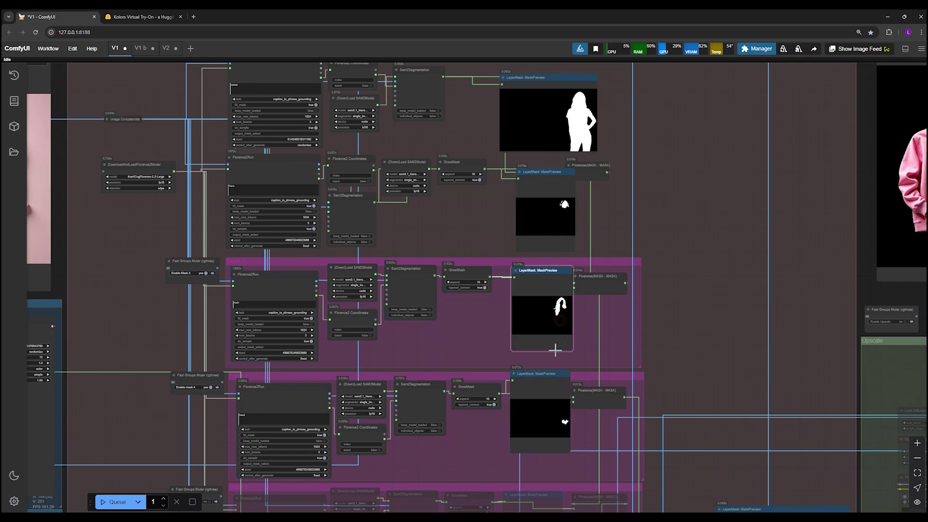
{"action": "scroll", "coordinate": [709, 352], "scroll_direction": "down", "scroll_amount": 5}
{"action": "scroll", "coordinate": [709, 351], "scroll_direction": "right", "scroll_amount": 3}
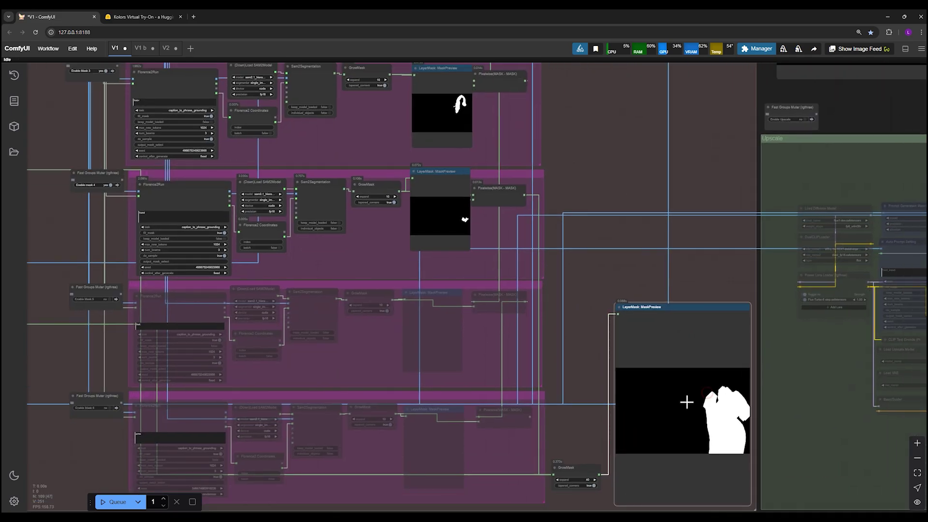
{"action": "scroll", "coordinate": [628, 382], "scroll_direction": "down", "scroll_amount": 2}
{"action": "scroll", "coordinate": [629, 382], "scroll_direction": "right", "scroll_amount": 2}
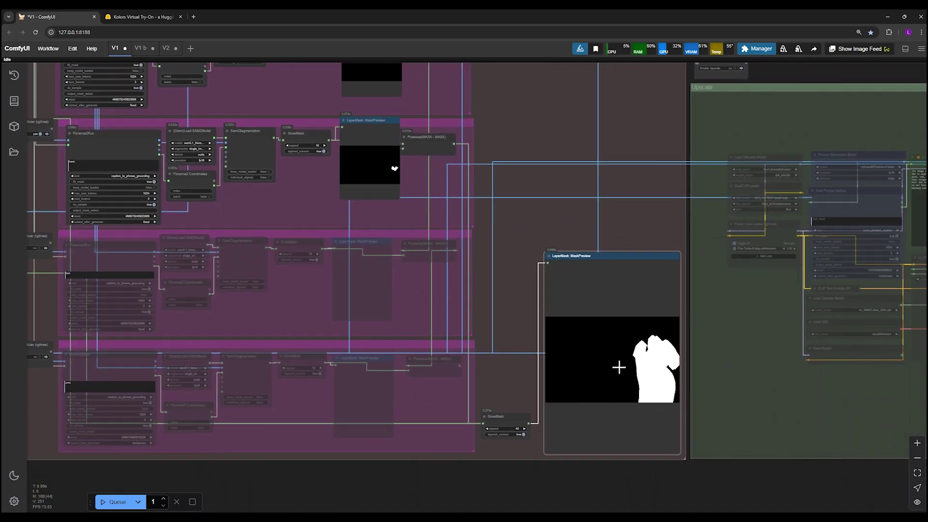
{"action": "scroll", "coordinate": [619, 367], "scroll_direction": "down", "scroll_amount": 4}
- Select each mask preview node in turn, ending with the large combined mask preview
{"action": "scroll", "coordinate": [508, 172], "scroll_direction": "up", "scroll_amount": 2}
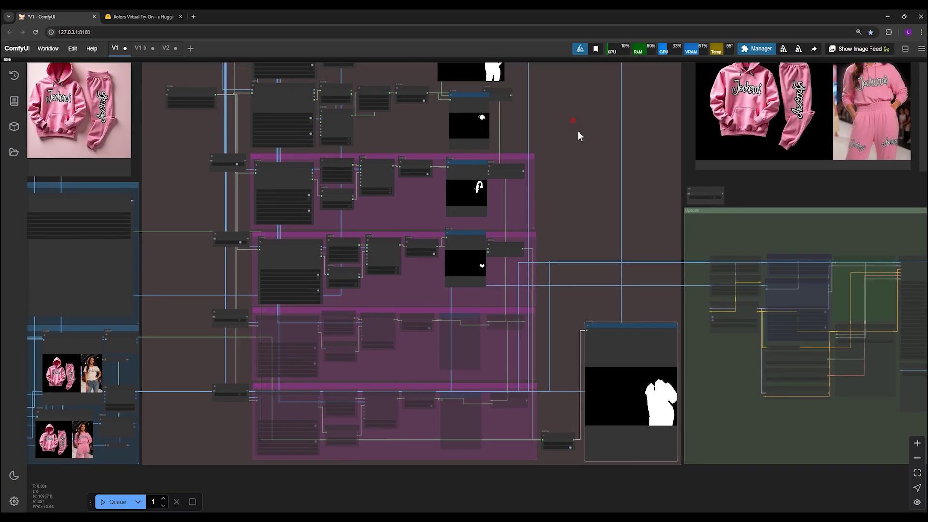
{"action": "scroll", "coordinate": [502, 170], "scroll_direction": "up", "scroll_amount": 1}
{"action": "left_click", "coordinate": [493, 162]}
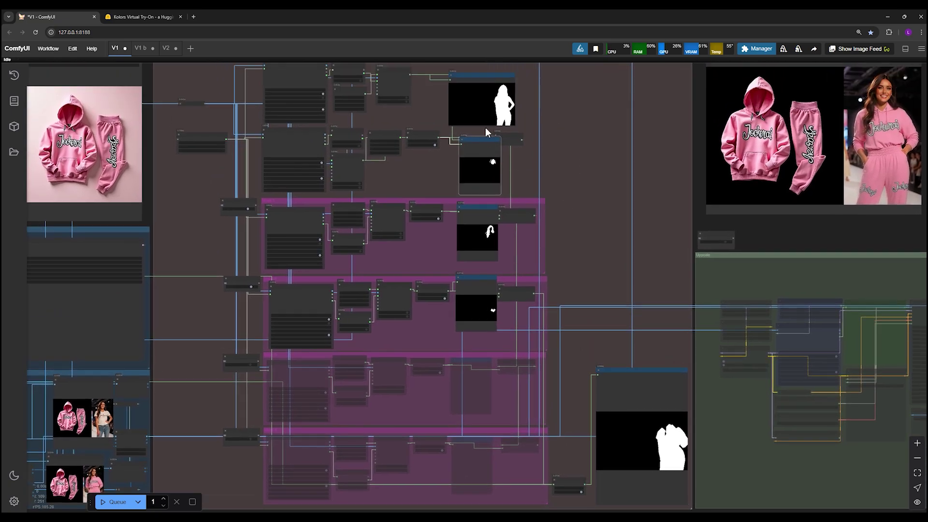
{"action": "left_click", "coordinate": [503, 97]}
{"action": "left_click", "coordinate": [490, 229]}
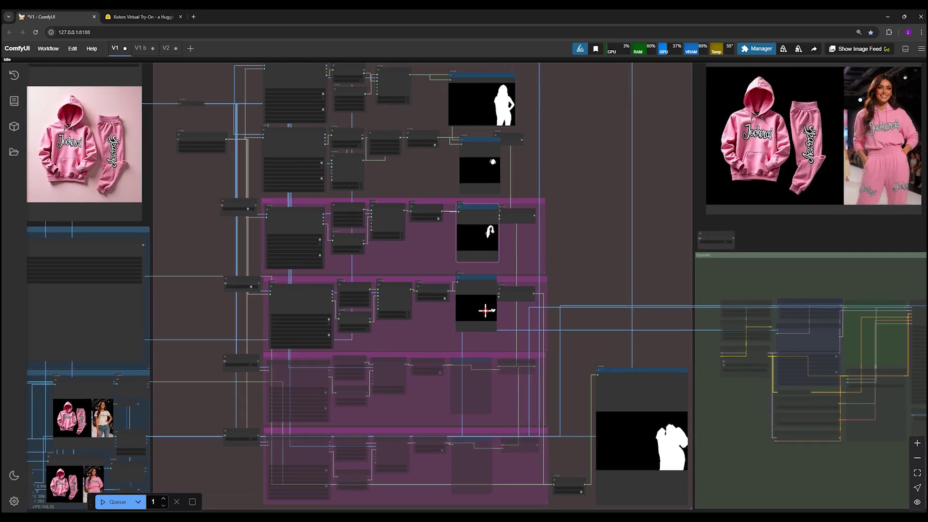
{"action": "left_click", "coordinate": [486, 310]}
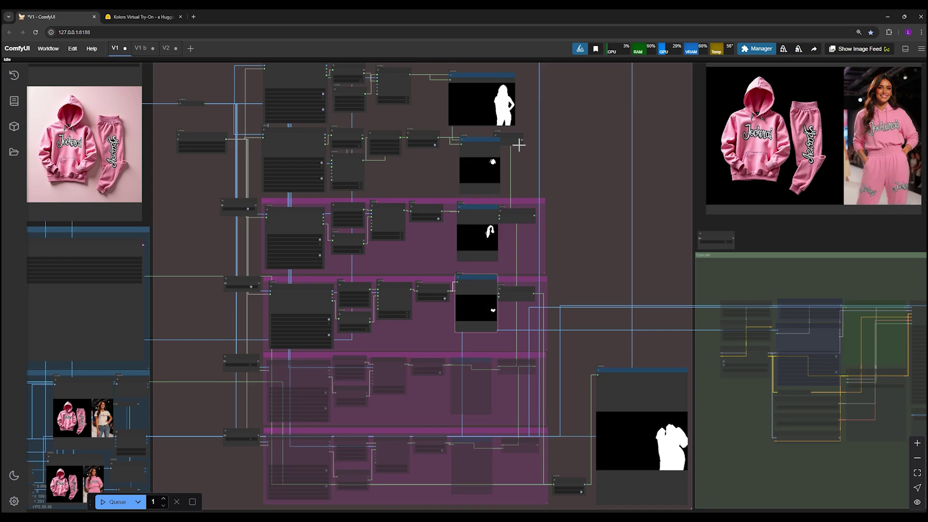
{"action": "left_click", "coordinate": [653, 434]}
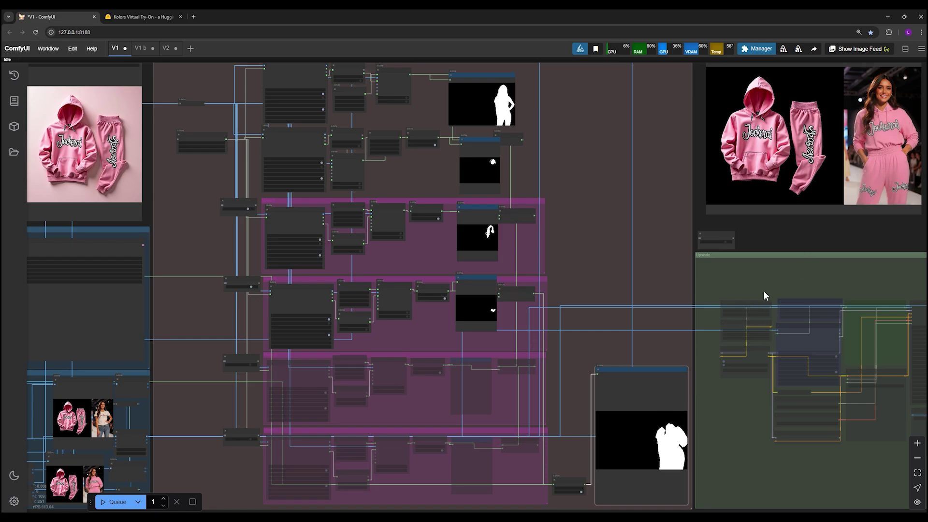
- Frame the saved pink-outfit result beside the Image Comparer showing the original white t-shirt and jeans
{"action": "left_click_drag", "start_coordinate": [785, 244], "coordinate": [475, 355]}
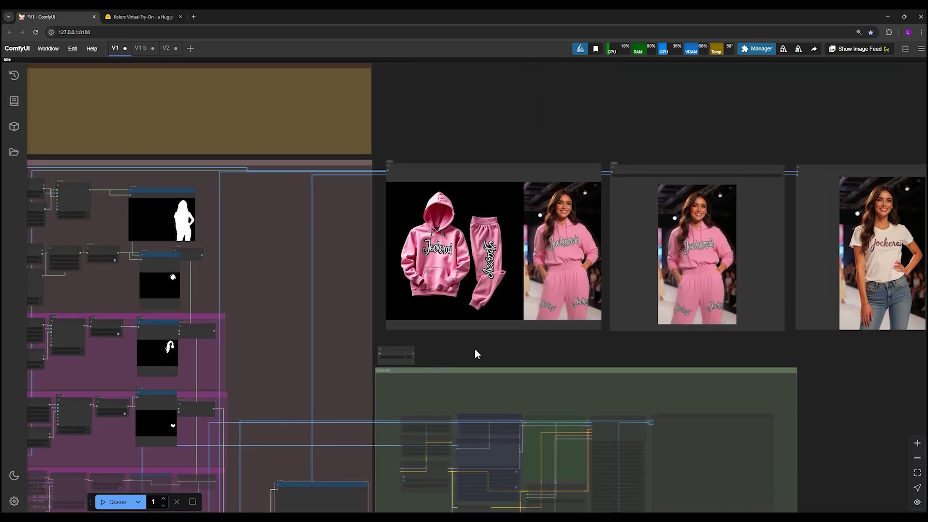
{"action": "scroll", "coordinate": [734, 368], "scroll_direction": "up", "scroll_amount": 4}
{"action": "left_click_drag", "start_coordinate": [735, 369], "coordinate": [549, 416]}
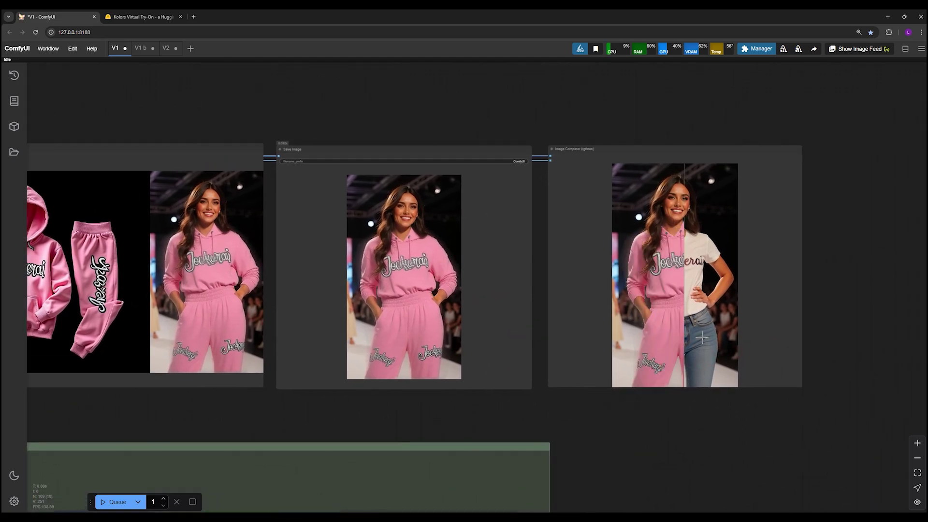
{"action": "scroll", "coordinate": [668, 428], "scroll_direction": "up", "scroll_amount": 3}
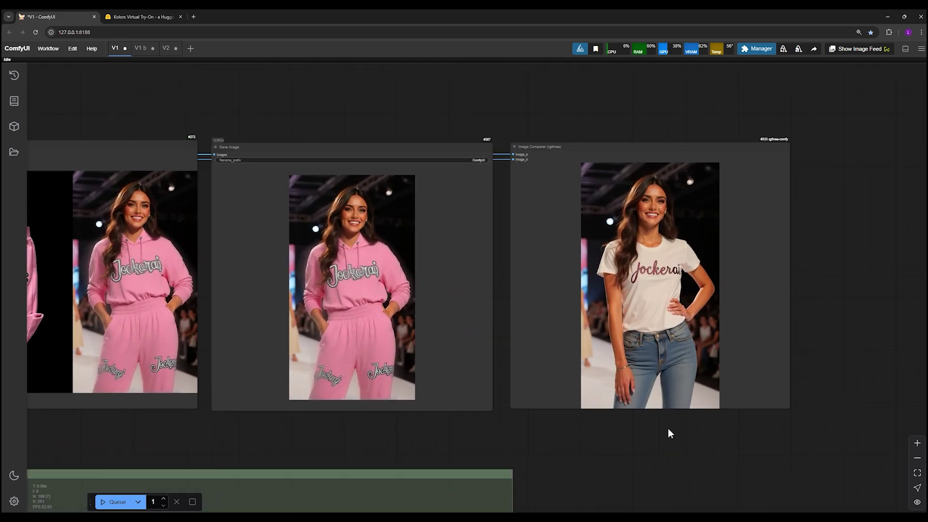
{"action": "scroll", "coordinate": [681, 242], "scroll_direction": "up", "scroll_amount": 3}
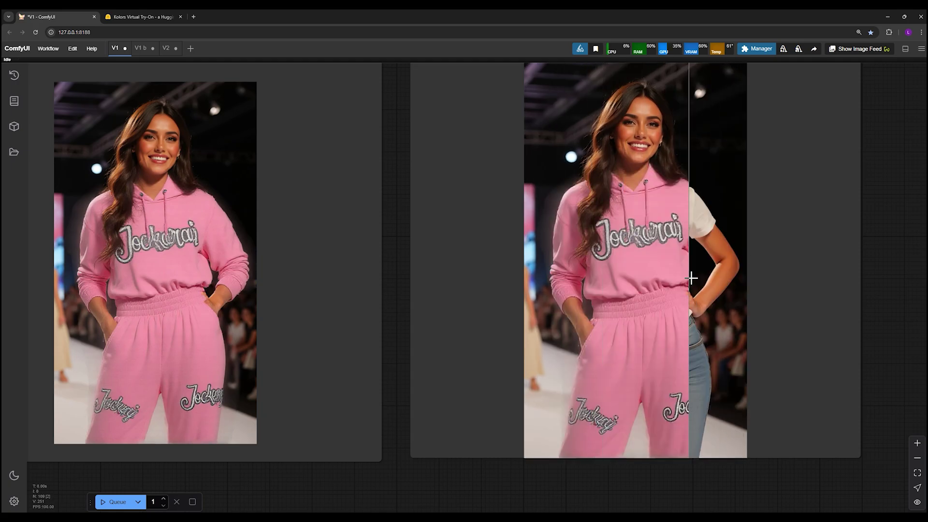
{"action": "scroll", "coordinate": [624, 290], "scroll_direction": "down", "scroll_amount": 6}
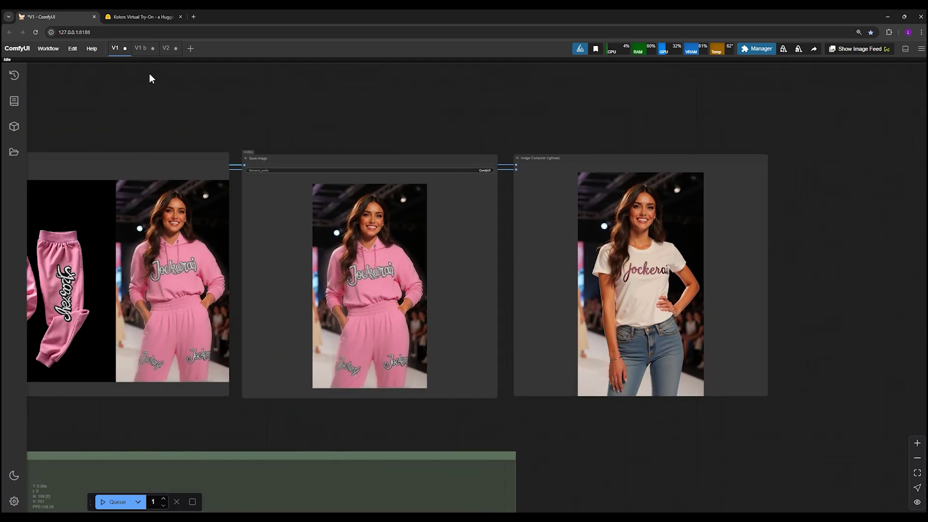
- Switch to the V1 b workflow and pan to the blue image-preparation group
{"action": "left_click", "coordinate": [140, 48]}
{"action": "left_click_drag", "start_coordinate": [240, 422], "coordinate": [513, 234]}
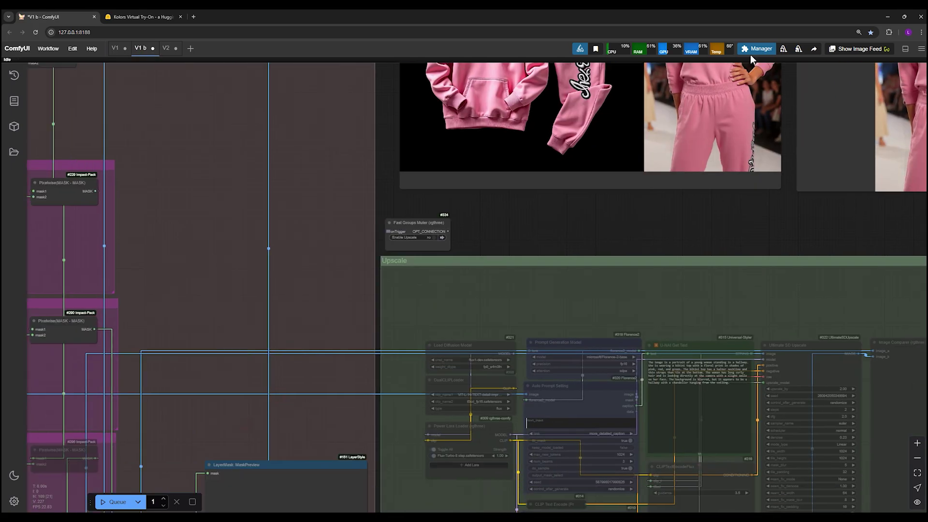
{"action": "scroll", "coordinate": [511, 368], "scroll_direction": "down", "scroll_amount": 5}
{"action": "scroll", "coordinate": [511, 288], "scroll_direction": "down", "scroll_amount": 5}
{"action": "left_click_drag", "start_coordinate": [511, 288], "coordinate": [706, 413]}
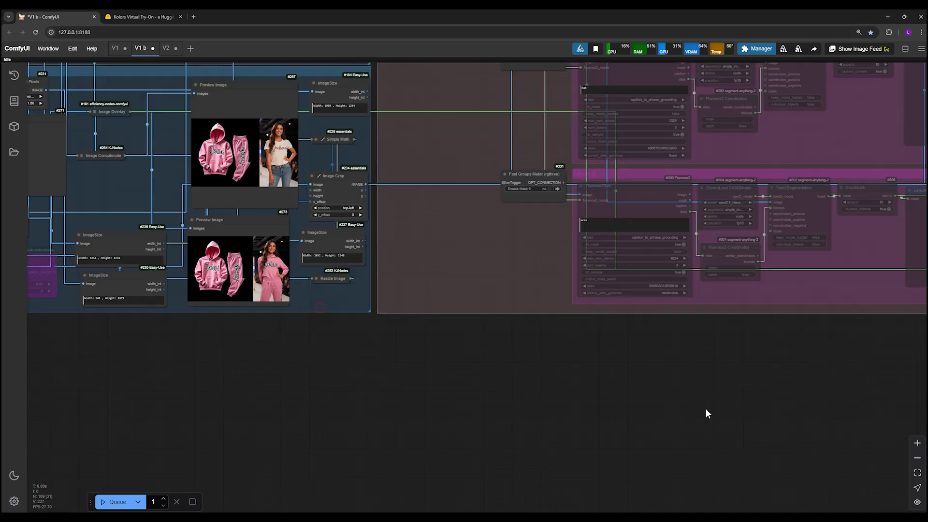
{"action": "left_click_drag", "start_coordinate": [67, 210], "coordinate": [442, 250]}
{"action": "scroll", "coordinate": [440, 240], "scroll_direction": "up", "scroll_amount": 2}
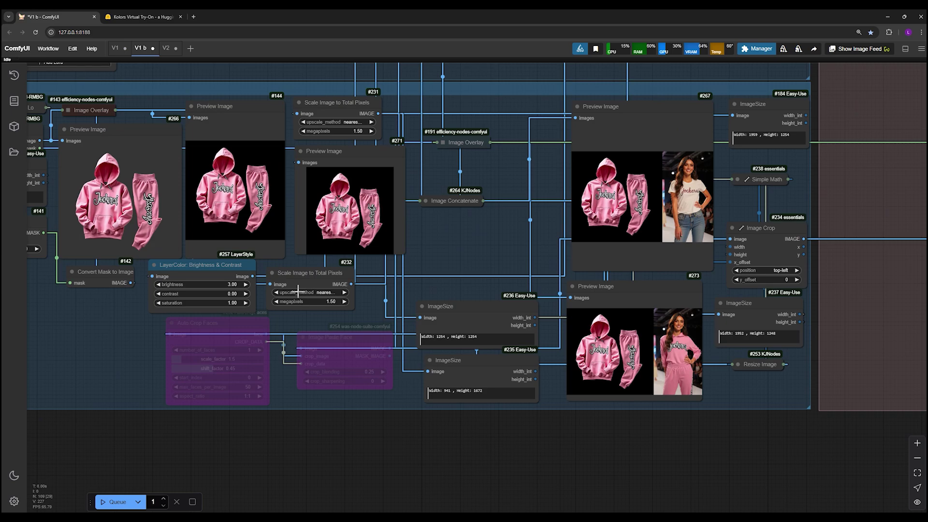
{"action": "scroll", "coordinate": [298, 290], "scroll_direction": "up", "scroll_amount": 3}
- Open the Scale Image to Total Pixels megapixels value and leave it at 1.5
{"action": "left_click", "coordinate": [290, 283]}
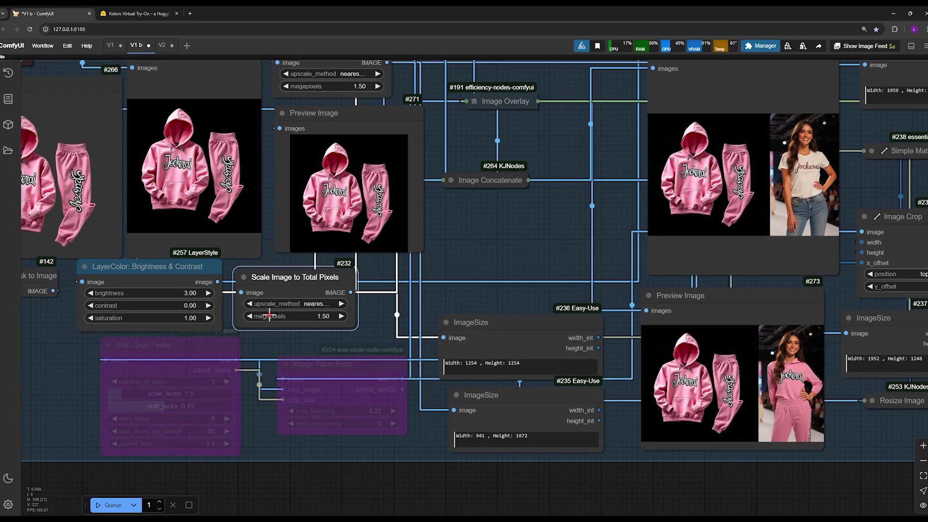
{"action": "left_click", "coordinate": [279, 316]}
{"action": "left_click", "coordinate": [381, 291]}
{"action": "left_click", "coordinate": [312, 317]}
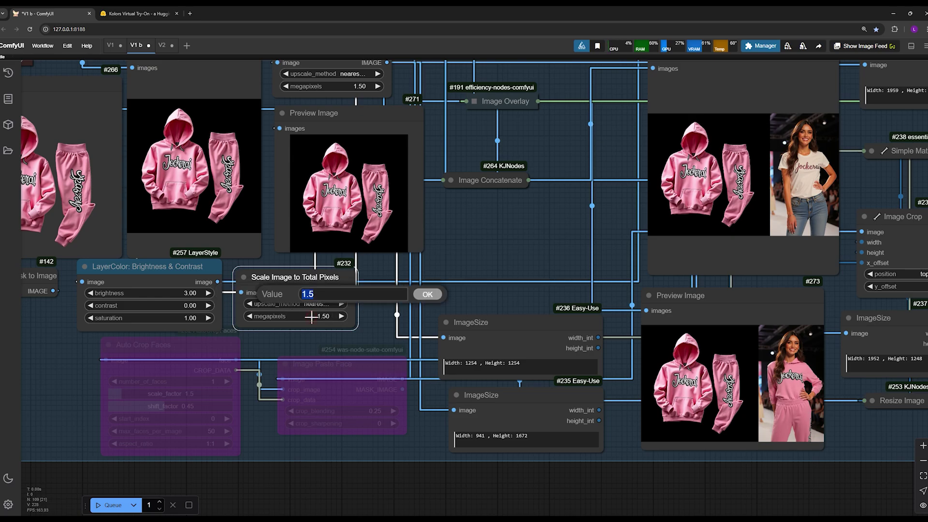
{"action": "left_click", "coordinate": [425, 298]}
- Compare against the V1 workflow, then in V1 b nudge megapixels and return it to 1.50
{"action": "left_click", "coordinate": [111, 44]}
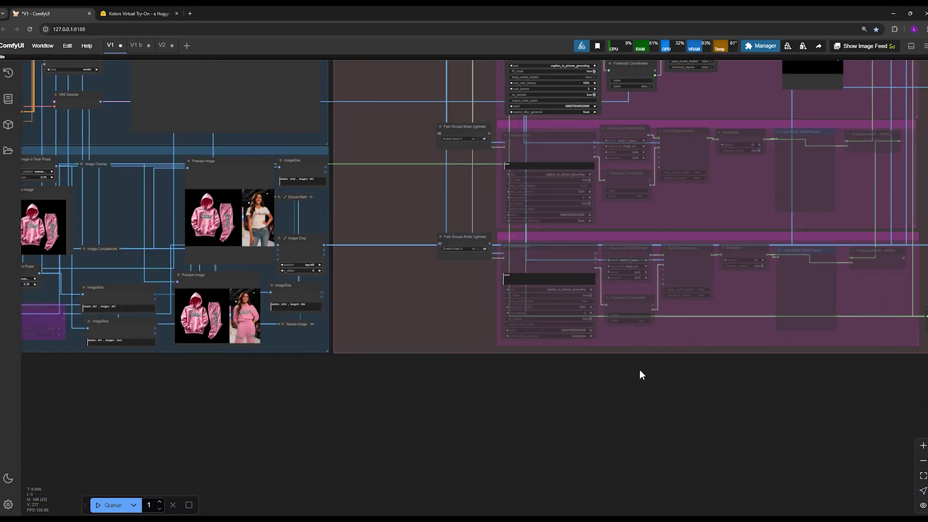
{"action": "scroll", "coordinate": [426, 357], "scroll_direction": "up", "scroll_amount": 5}
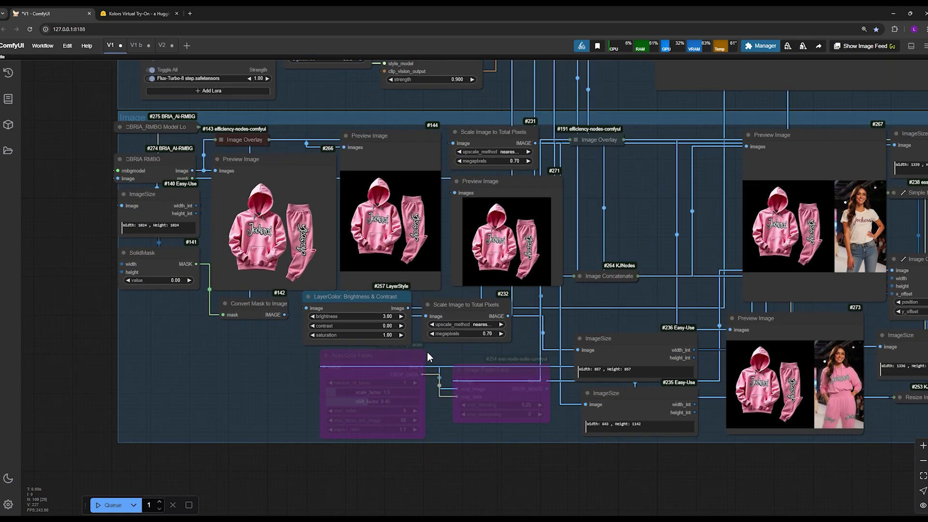
{"action": "left_click", "coordinate": [135, 49]}
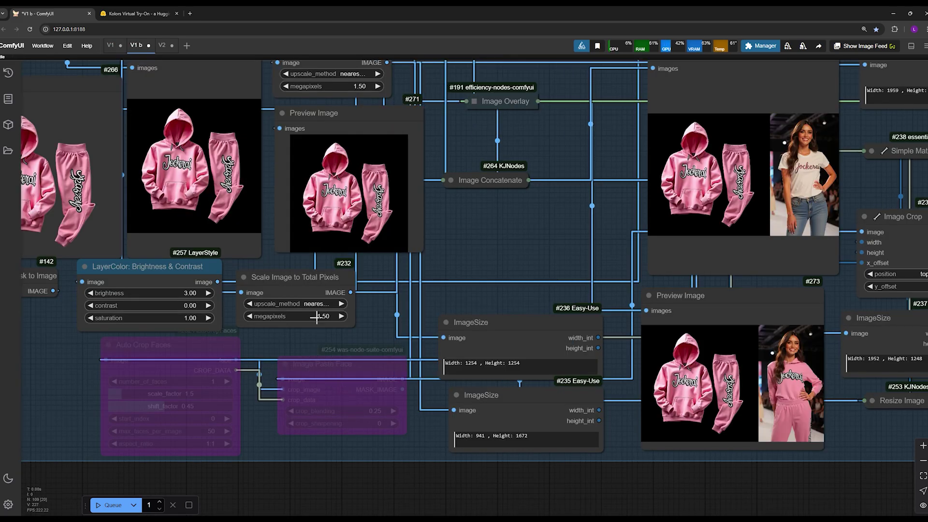
{"action": "left_click", "coordinate": [317, 317]}
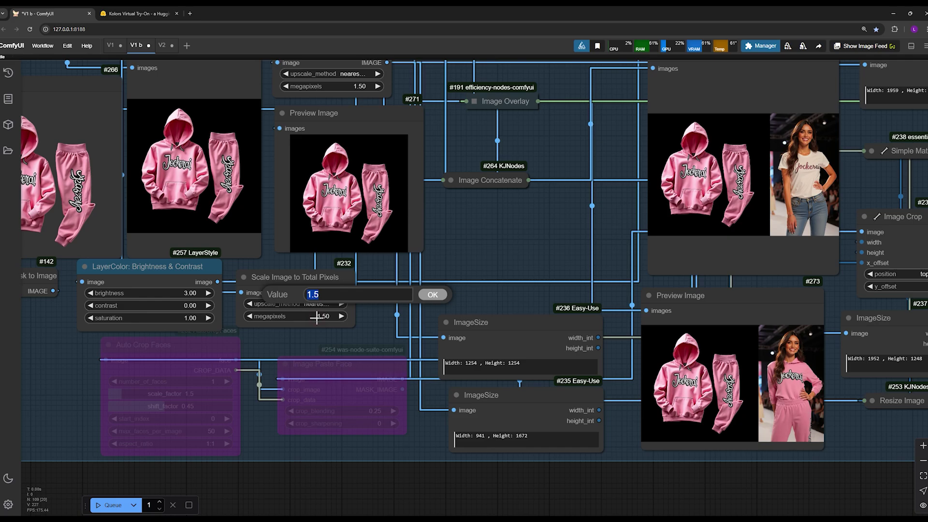
{"action": "left_click", "coordinate": [432, 296]}
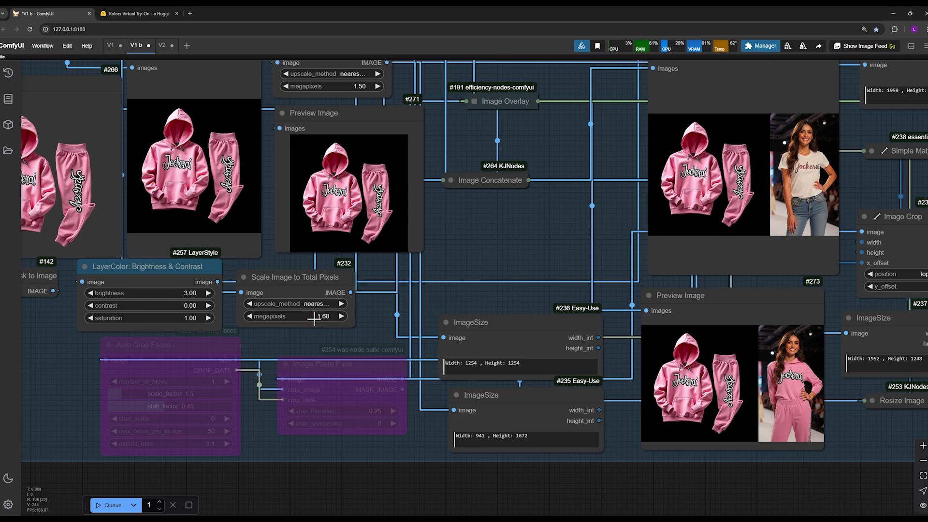
{"action": "left_click_drag", "start_coordinate": [314, 320], "coordinate": [322, 319]}
{"action": "left_click_drag", "start_coordinate": [315, 320], "coordinate": [266, 317]}
- Reset megapixels to 1.50 and move node #231 lower on the canvas
{"action": "left_click", "coordinate": [342, 317]}
{"action": "scroll", "coordinate": [475, 273], "scroll_direction": "up", "scroll_amount": 1}
{"action": "left_click_drag", "start_coordinate": [342, 91], "coordinate": [486, 277]}
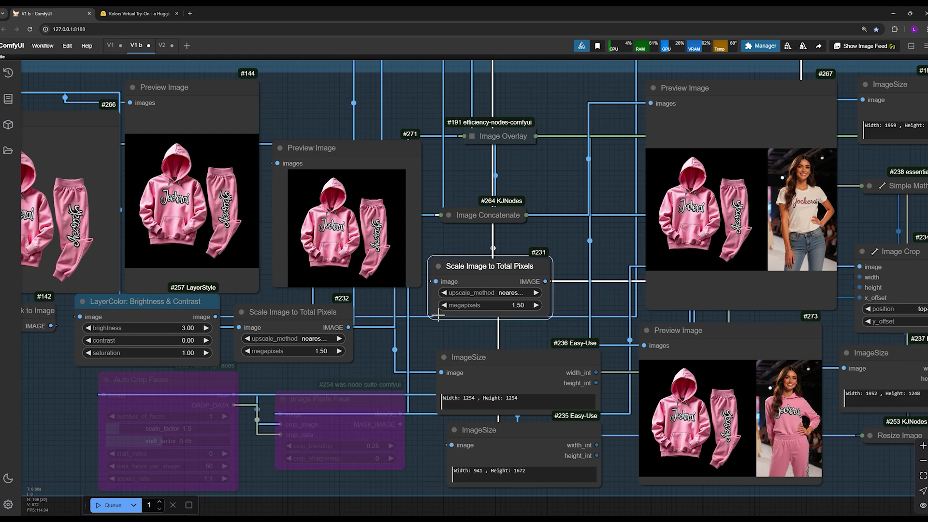
{"action": "left_click", "coordinate": [313, 321]}
{"action": "left_click", "coordinate": [486, 277]}
{"action": "scroll", "coordinate": [401, 358], "scroll_direction": "down", "scroll_amount": 2}
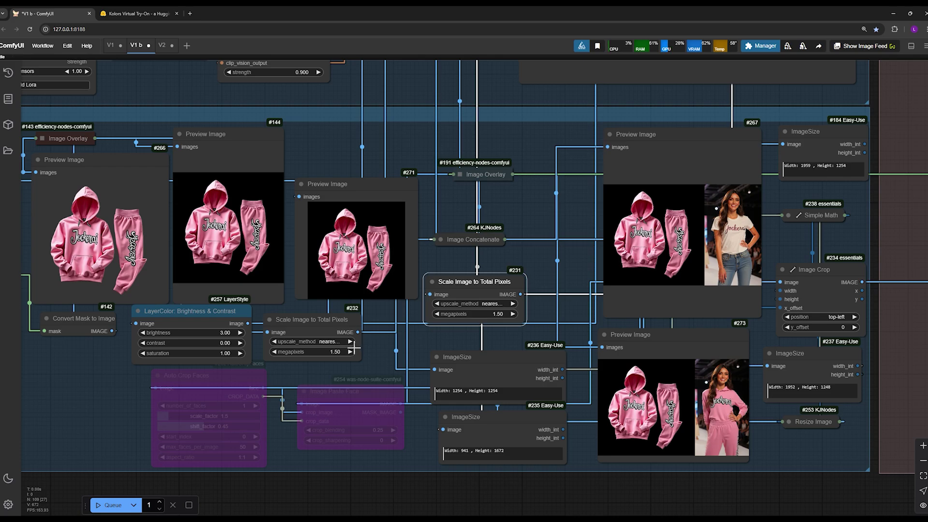
{"action": "scroll", "coordinate": [388, 363], "scroll_direction": "up", "scroll_amount": 3}
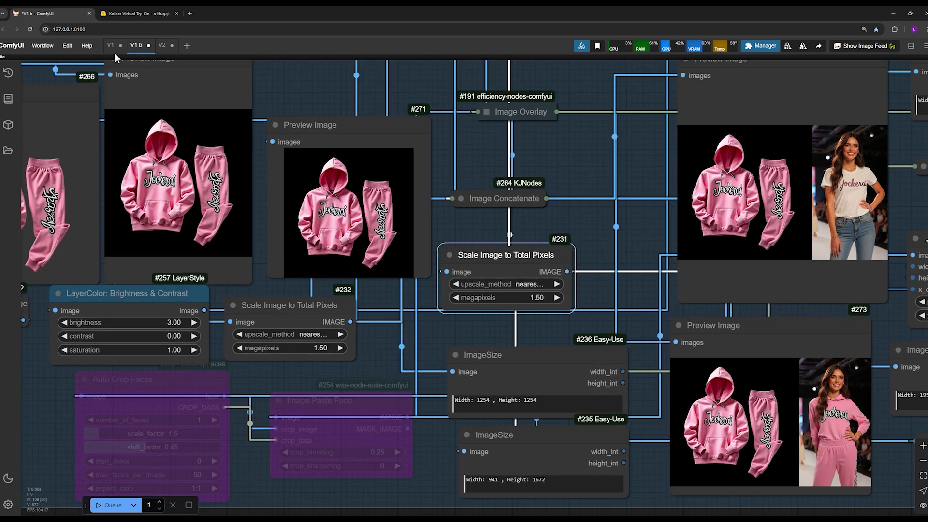
- Check the V1 workflow's megapixels value of 0.70 for comparison
{"action": "left_click", "coordinate": [111, 46]}
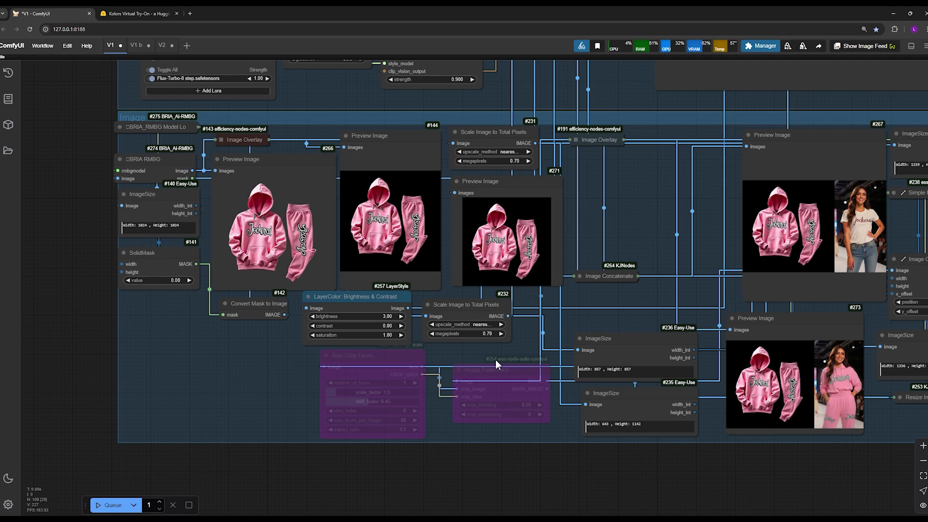
{"action": "scroll", "coordinate": [497, 364], "scroll_direction": "up", "scroll_amount": 3}
{"action": "left_click", "coordinate": [478, 327]}
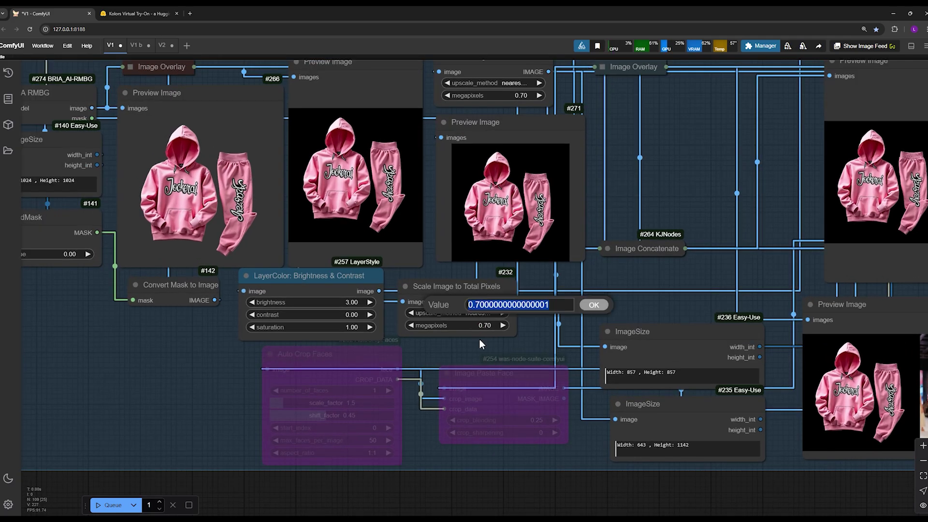
{"action": "left_click", "coordinate": [137, 48]}
- Reposition node #231 and set megapixels to 3.00 on nodes #231 and #232
{"action": "left_click_drag", "start_coordinate": [394, 355], "coordinate": [448, 315]}
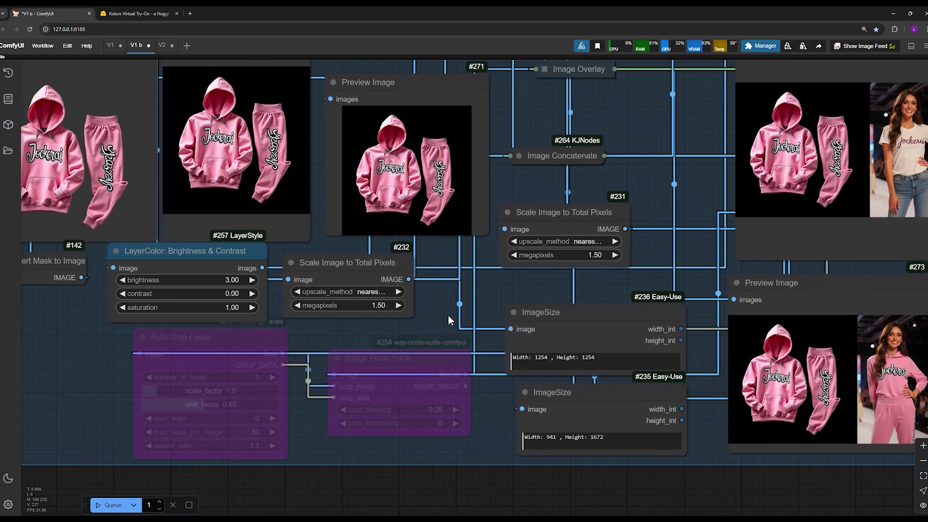
{"action": "left_click_drag", "start_coordinate": [548, 229], "coordinate": [517, 262]}
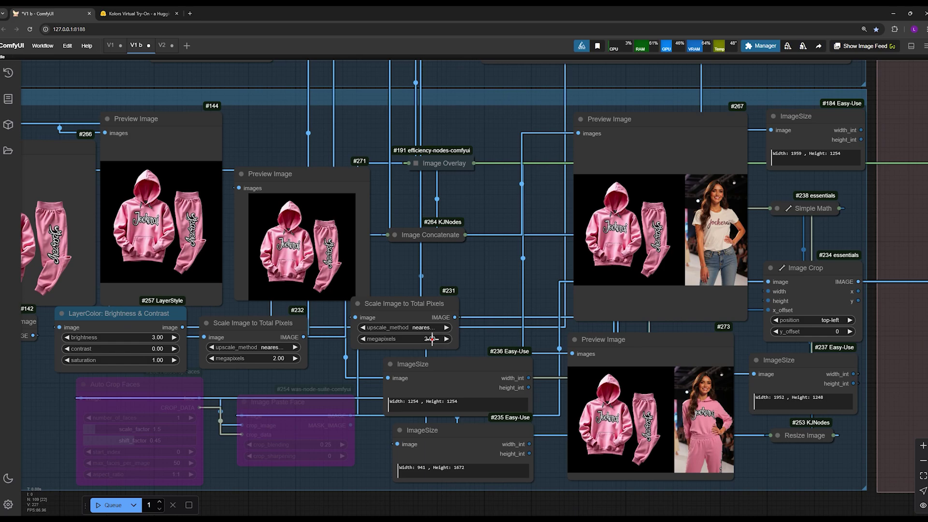
{"action": "left_click", "coordinate": [431, 339]}
{"action": "key", "text": "Return"}
{"action": "left_click", "coordinate": [255, 358]}
{"action": "type", "text": "3"}
{"action": "key", "text": "Return"}
{"action": "scroll", "coordinate": [323, 331], "scroll_direction": "down", "scroll_amount": 3}
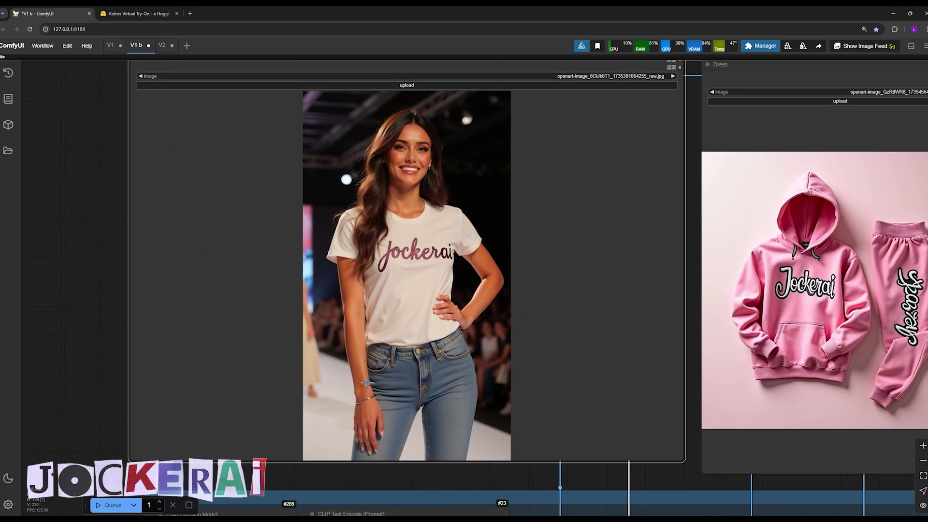
- Pan across the canvas to bring the full comparison image into view
{"action": "scroll", "coordinate": [367, 383], "scroll_direction": "down", "scroll_amount": 2}
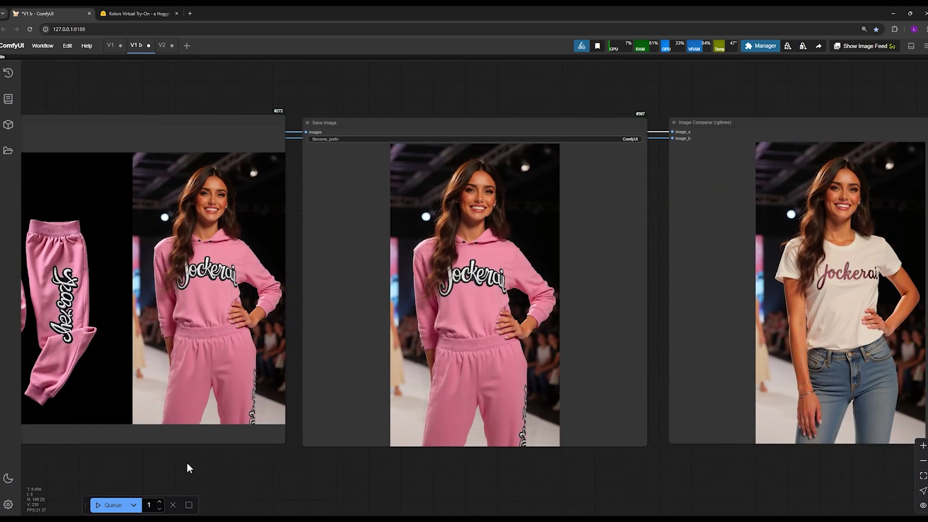
{"action": "left_click_drag", "start_coordinate": [188, 467], "coordinate": [82, 446]}
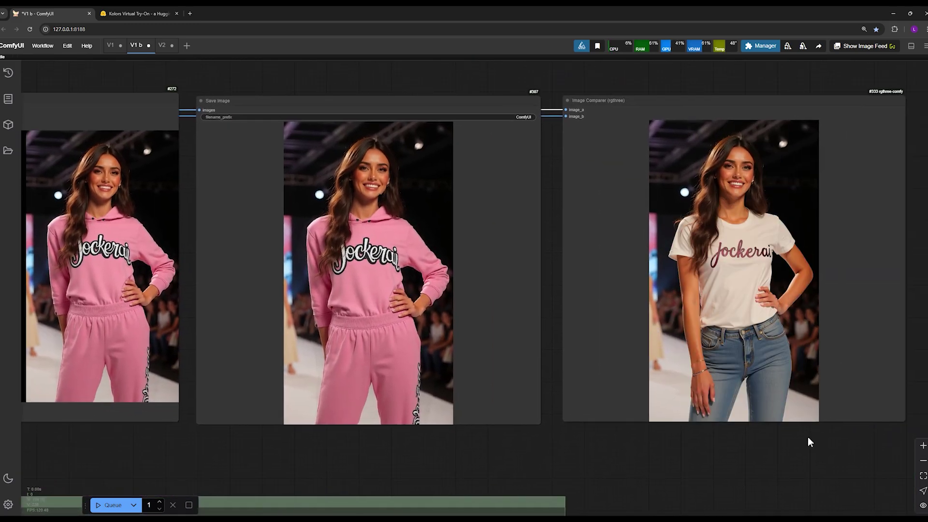
{"action": "left_click_drag", "start_coordinate": [808, 440], "coordinate": [675, 469]}
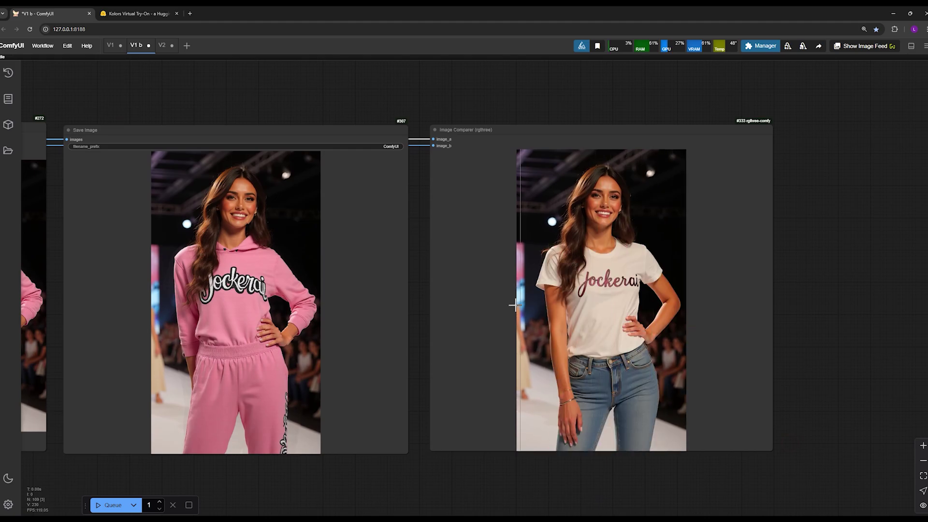
{"action": "scroll", "coordinate": [683, 285], "scroll_direction": "up", "scroll_amount": 3}
{"action": "scroll", "coordinate": [681, 248], "scroll_direction": "up", "scroll_amount": 5}
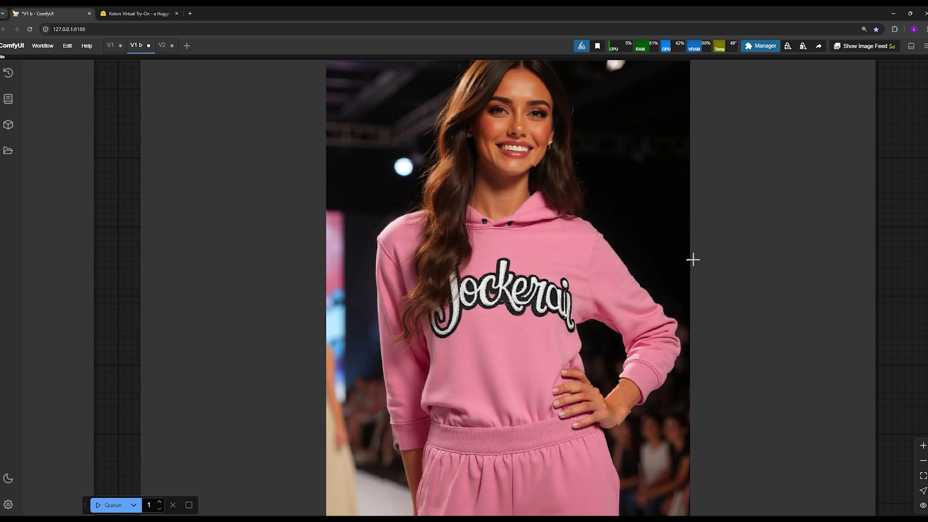
- Zoom in on the pink-hoodie result and inspect the woman's face close up
{"action": "left_click_drag", "start_coordinate": [128, 354], "coordinate": [698, 422]}
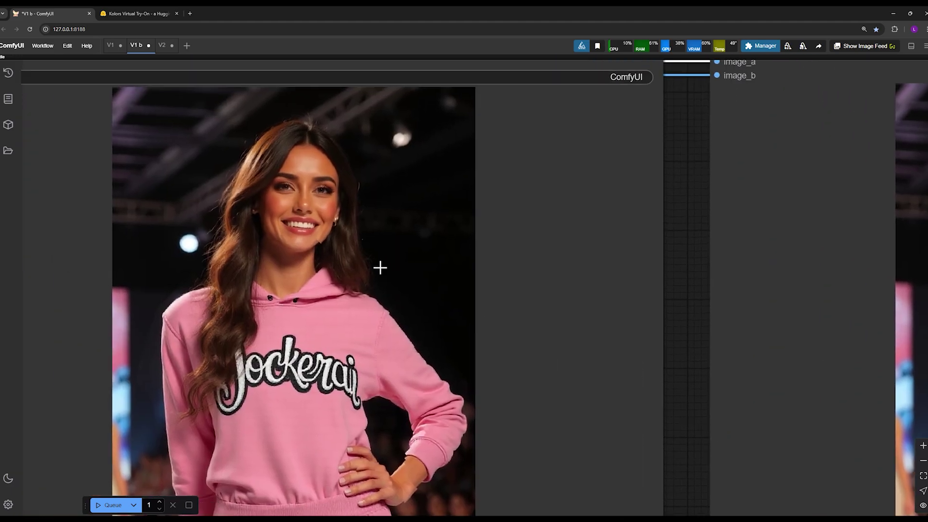
{"action": "scroll", "coordinate": [315, 225], "scroll_direction": "up", "scroll_amount": 5}
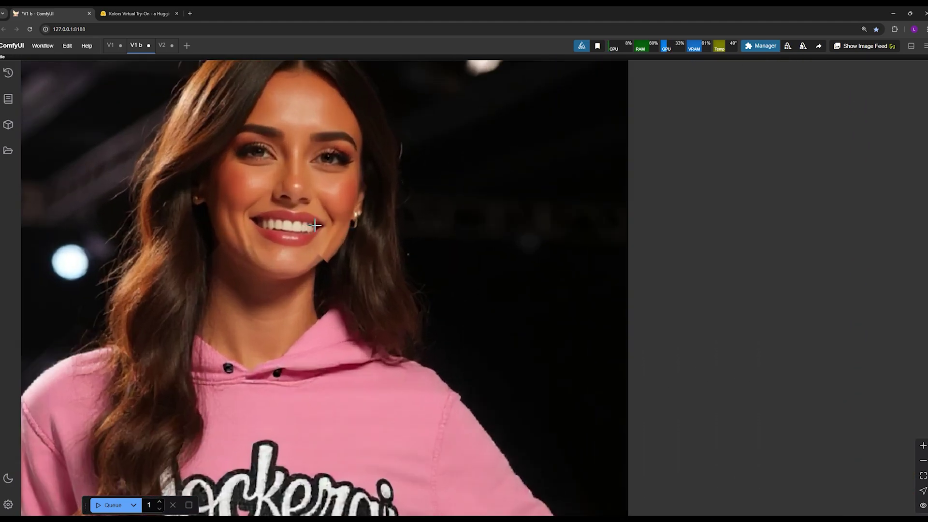
{"action": "left_click_drag", "start_coordinate": [344, 233], "coordinate": [357, 279]}
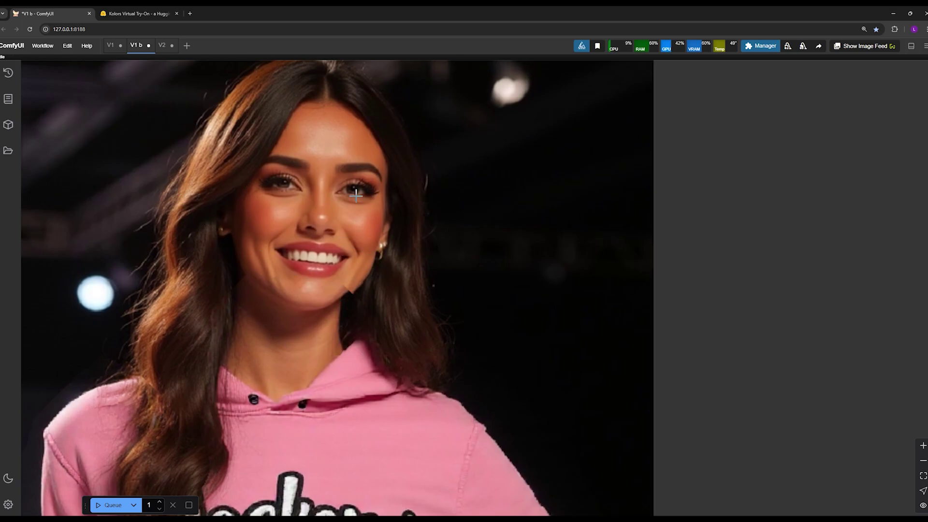
{"action": "scroll", "coordinate": [371, 240], "scroll_direction": "down", "scroll_amount": 3}
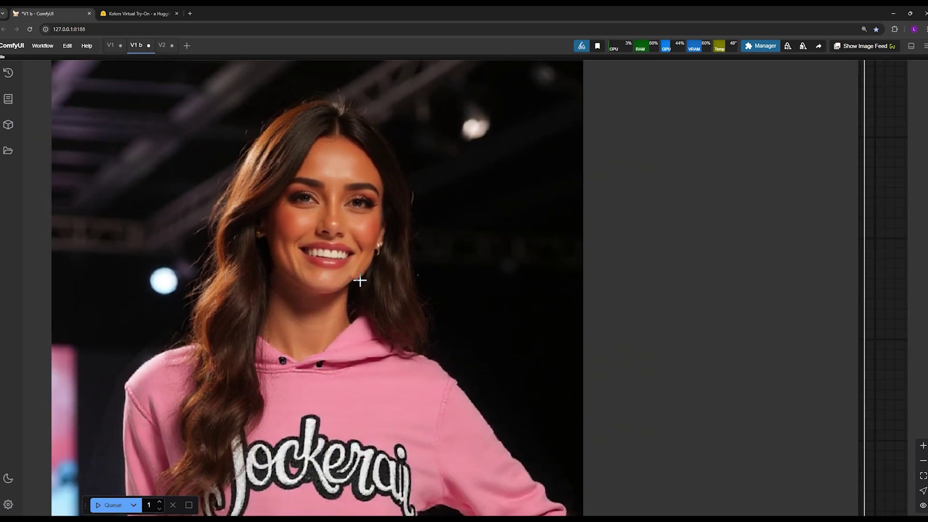
{"action": "scroll", "coordinate": [360, 281], "scroll_direction": "down", "scroll_amount": 4}
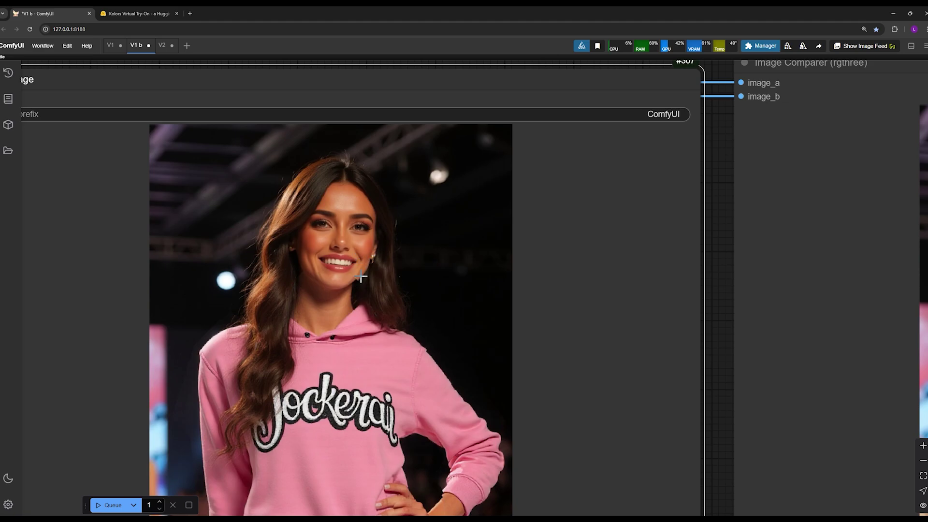
{"action": "scroll", "coordinate": [361, 276], "scroll_direction": "up", "scroll_amount": 4}
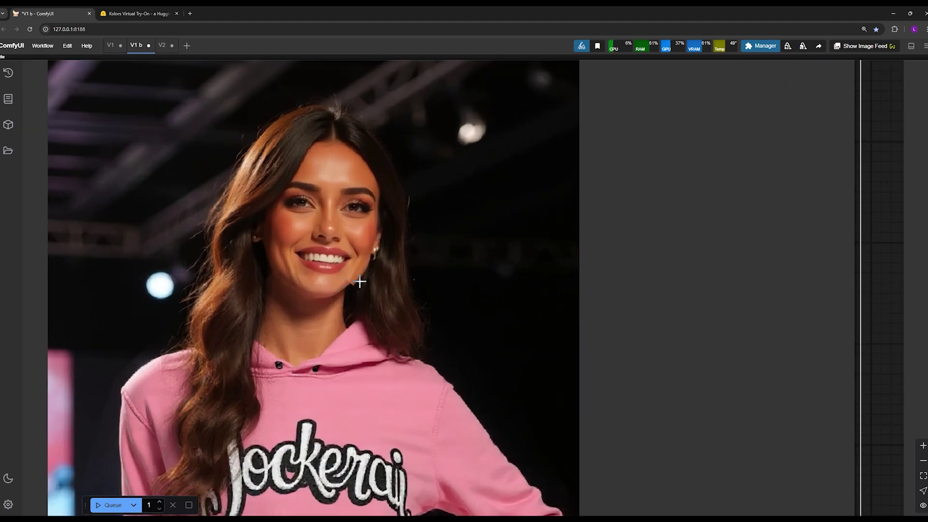
{"action": "scroll", "coordinate": [360, 281], "scroll_direction": "down", "scroll_amount": 3}
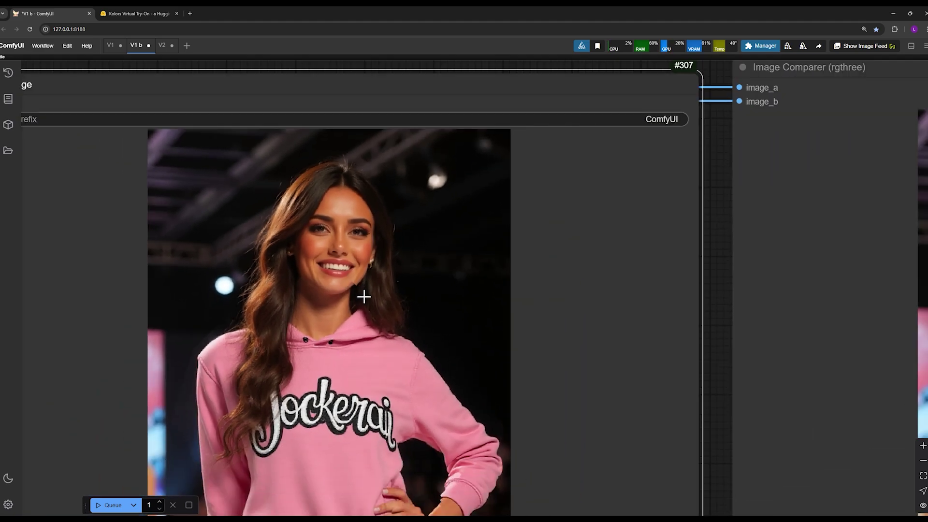
{"action": "scroll", "coordinate": [364, 296], "scroll_direction": "down", "scroll_amount": 1}
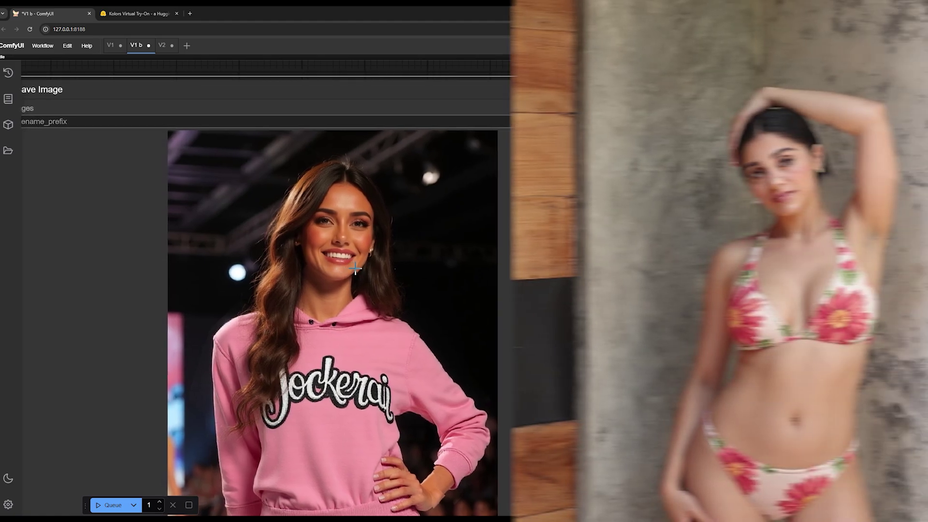
{"action": "scroll", "coordinate": [338, 263], "scroll_direction": "up", "scroll_amount": 3}
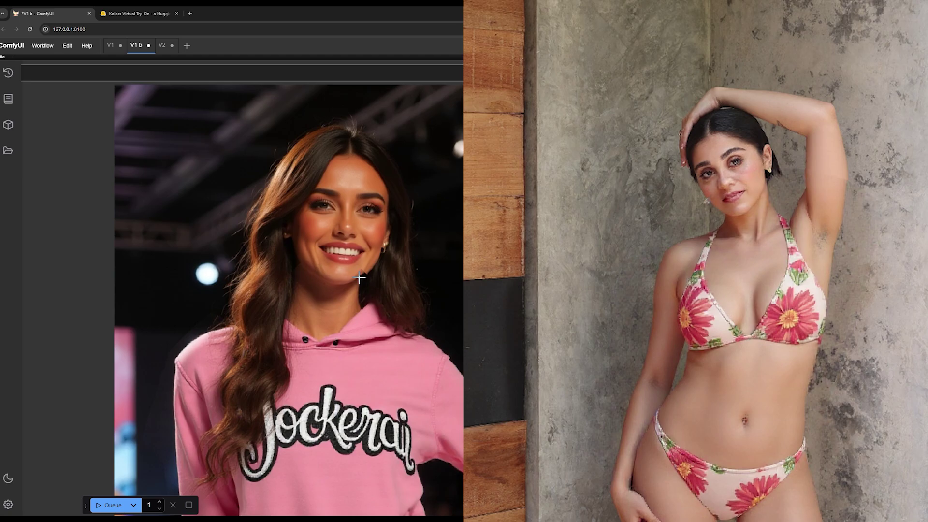
{"action": "scroll", "coordinate": [359, 278], "scroll_direction": "down", "scroll_amount": 3}
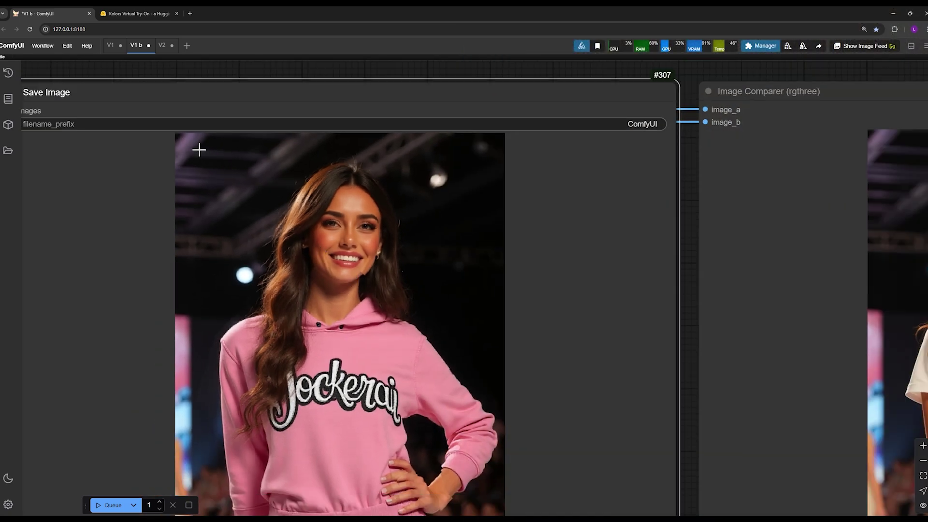
{"action": "left_click", "coordinate": [161, 45]}
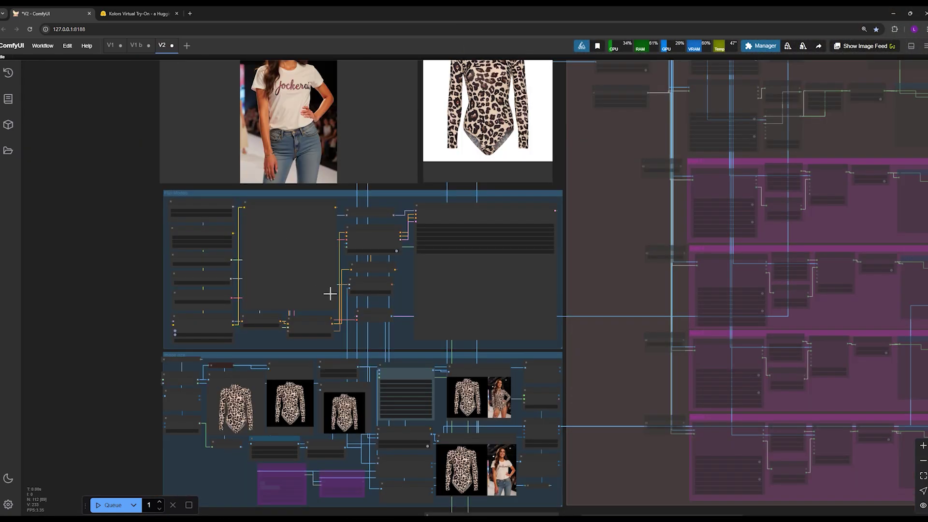
{"action": "scroll", "coordinate": [343, 305], "scroll_direction": "down", "scroll_amount": 2}
{"action": "left_click_drag", "start_coordinate": [318, 456], "coordinate": [188, 304]}
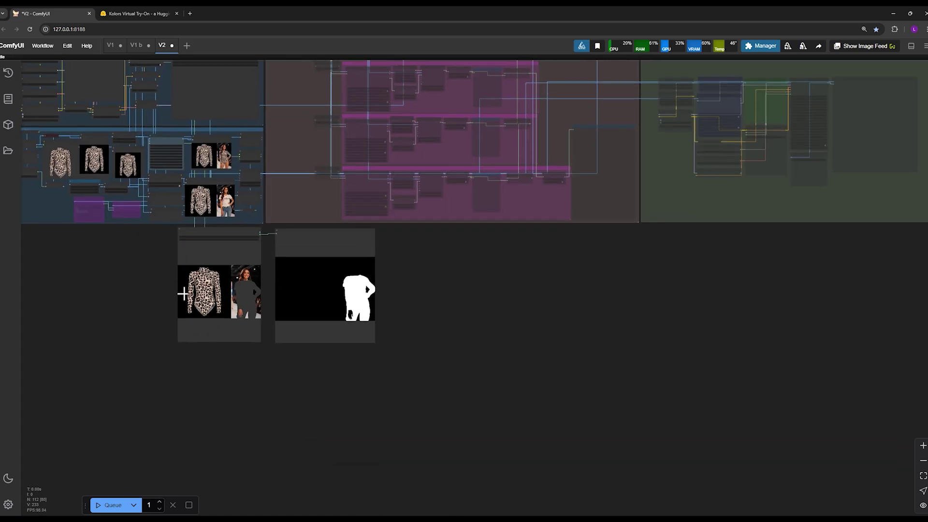
{"action": "scroll", "coordinate": [188, 305], "scroll_direction": "up", "scroll_amount": 3}
{"action": "left_click_drag", "start_coordinate": [113, 263], "coordinate": [265, 310]}
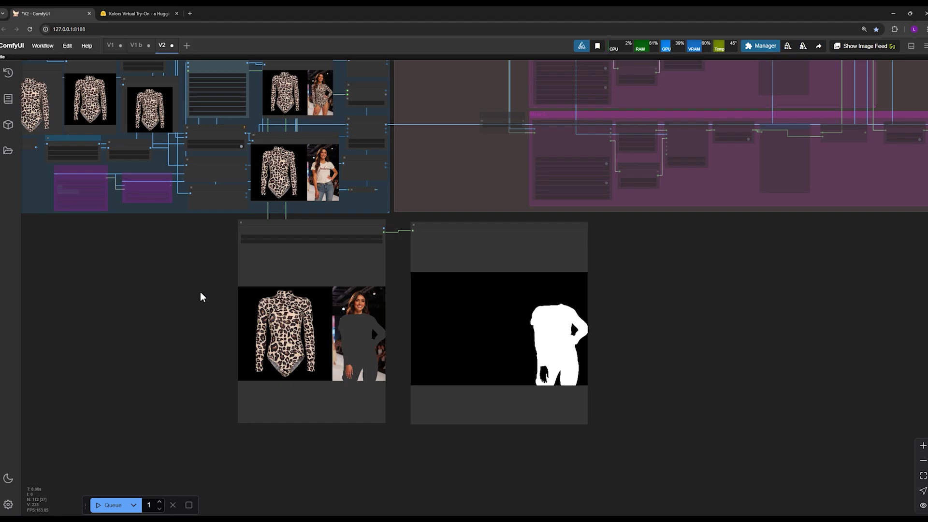
{"action": "scroll", "coordinate": [201, 294], "scroll_direction": "down", "scroll_amount": 3}
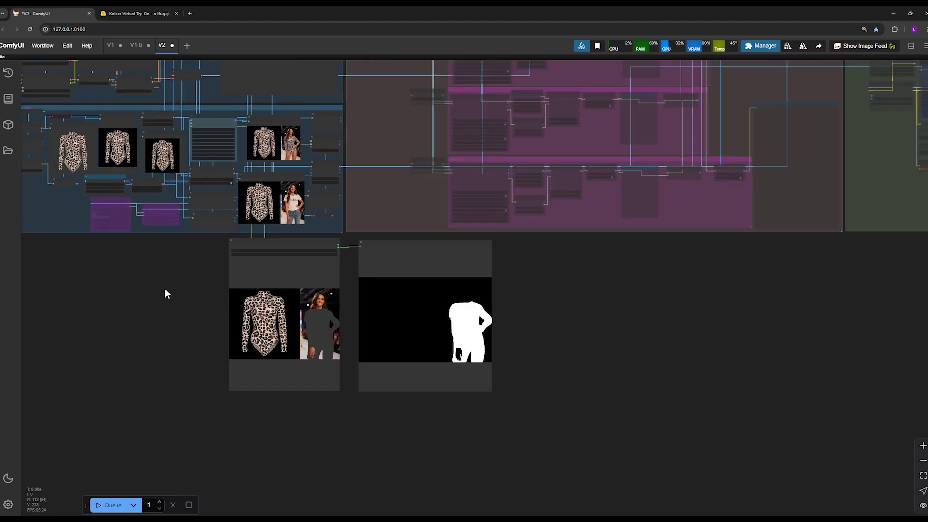
{"action": "left_click_drag", "start_coordinate": [164, 294], "coordinate": [237, 323]}
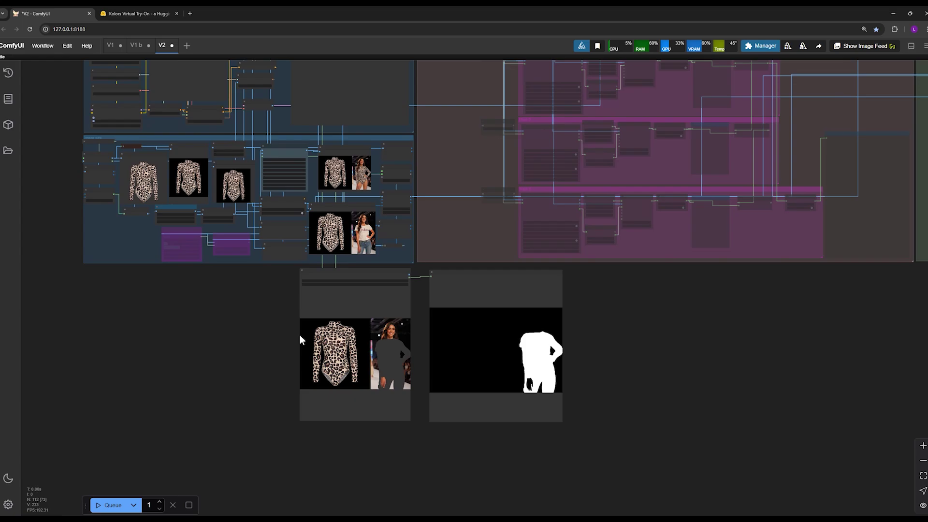
{"action": "scroll", "coordinate": [333, 355], "scroll_direction": "up", "scroll_amount": 3}
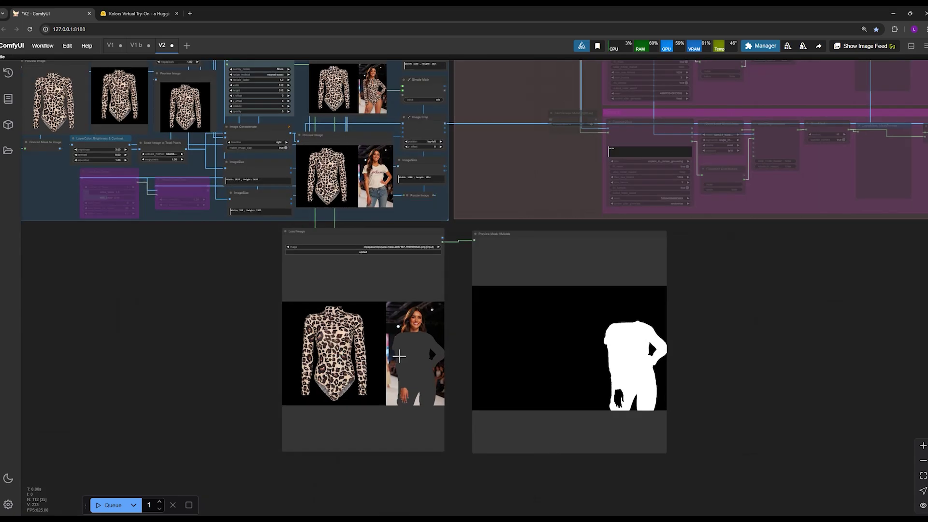
{"action": "scroll", "coordinate": [399, 356], "scroll_direction": "up", "scroll_amount": 2}
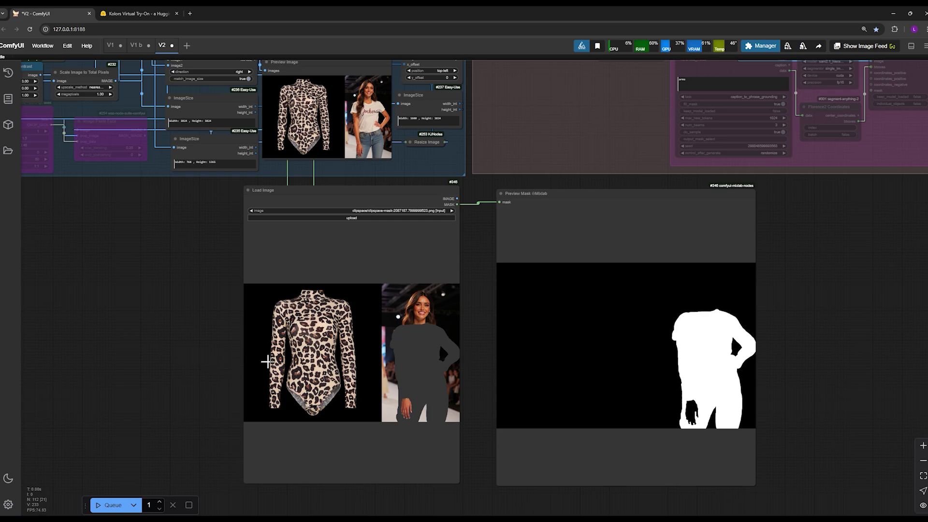
{"action": "scroll", "coordinate": [276, 372], "scroll_direction": "down", "scroll_amount": 1}
{"action": "scroll", "coordinate": [159, 270], "scroll_direction": "down", "scroll_amount": 5}
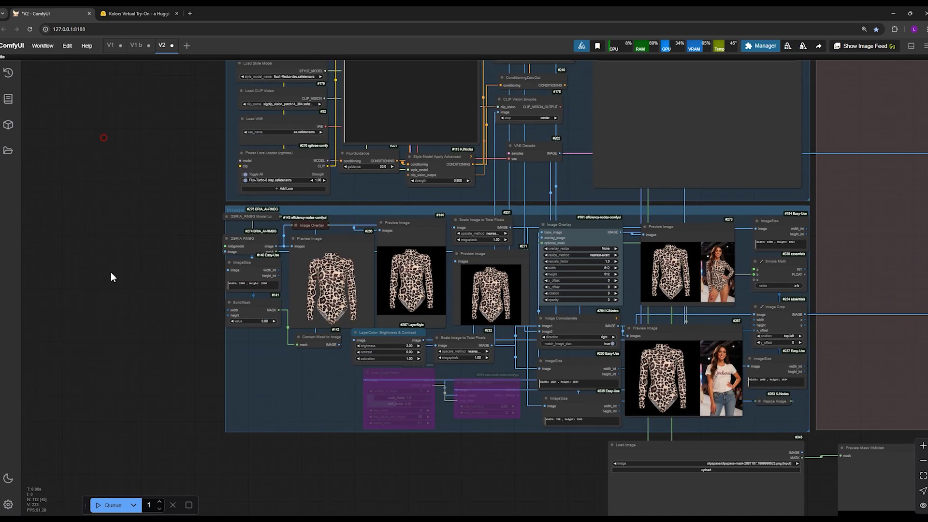
{"action": "scroll", "coordinate": [140, 166], "scroll_direction": "up", "scroll_amount": 5}
{"action": "scroll", "coordinate": [149, 236], "scroll_direction": "up", "scroll_amount": 1}
{"action": "left_click", "coordinate": [355, 220]}
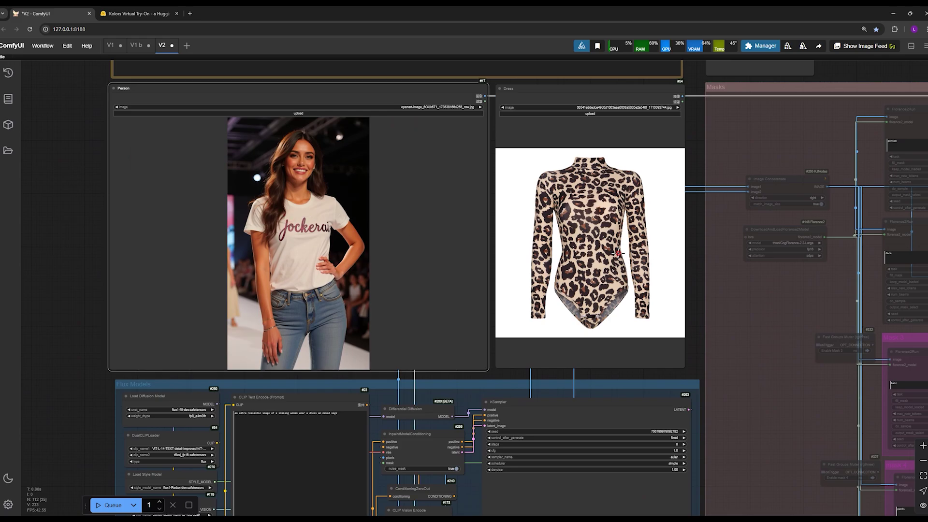
{"action": "left_click", "coordinate": [618, 254]}
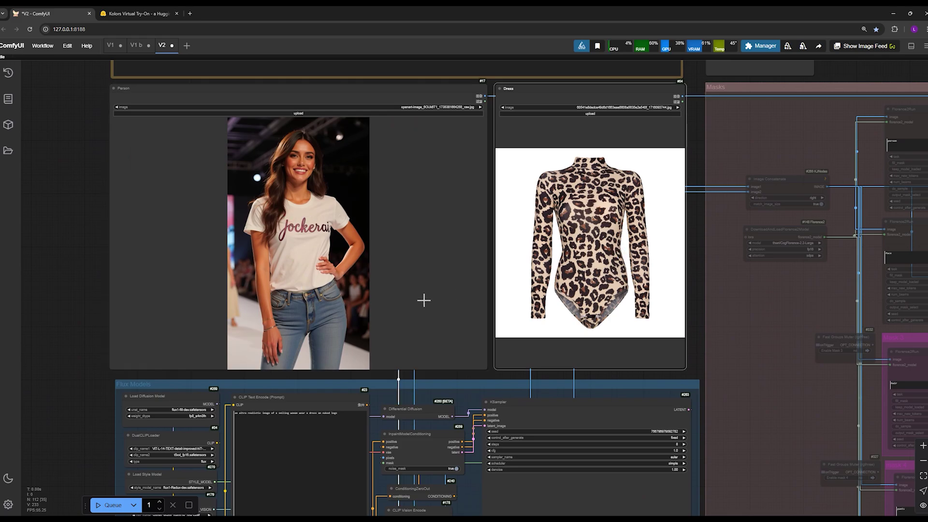
{"action": "scroll", "coordinate": [418, 287], "scroll_direction": "down", "scroll_amount": 2}
- Set Enable Masks to yes in the Fast Groups Muter node
{"action": "left_click_drag", "start_coordinate": [750, 129], "coordinate": [485, 221]}
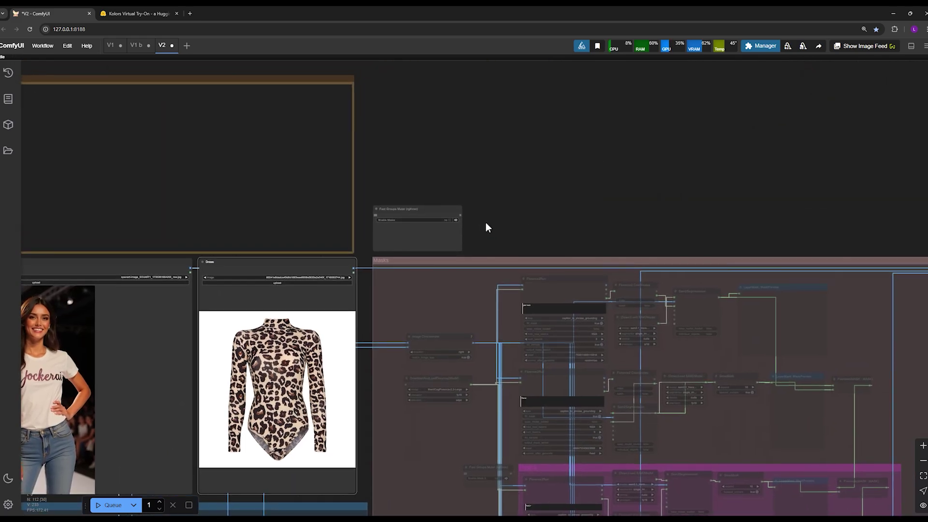
{"action": "scroll", "coordinate": [478, 223], "scroll_direction": "up", "scroll_amount": 4}
{"action": "left_click", "coordinate": [433, 217]}
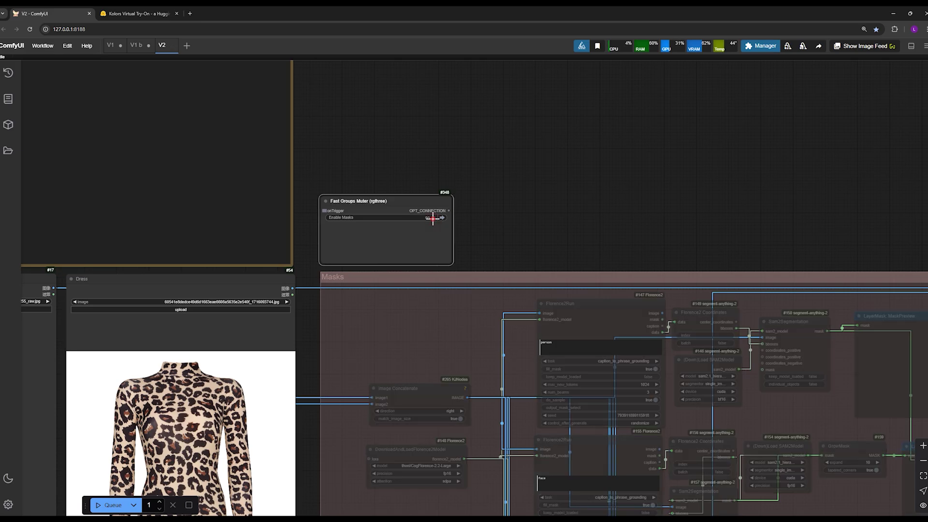
{"action": "left_click_drag", "start_coordinate": [436, 212], "coordinate": [436, 206]}
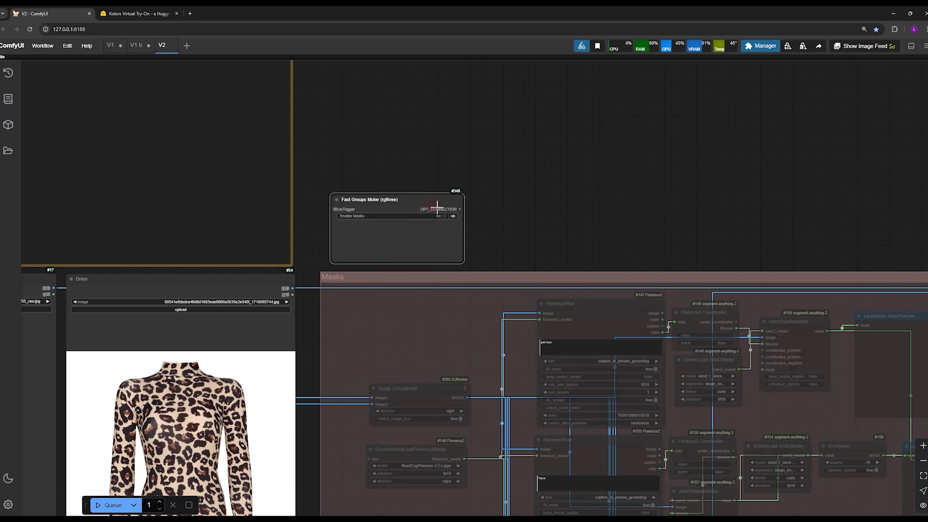
- Pan back across the V2 workflow to the Image size group
{"action": "scroll", "coordinate": [313, 315], "scroll_direction": "down", "scroll_amount": 2}
{"action": "scroll", "coordinate": [39, 343], "scroll_direction": "down", "scroll_amount": 6}
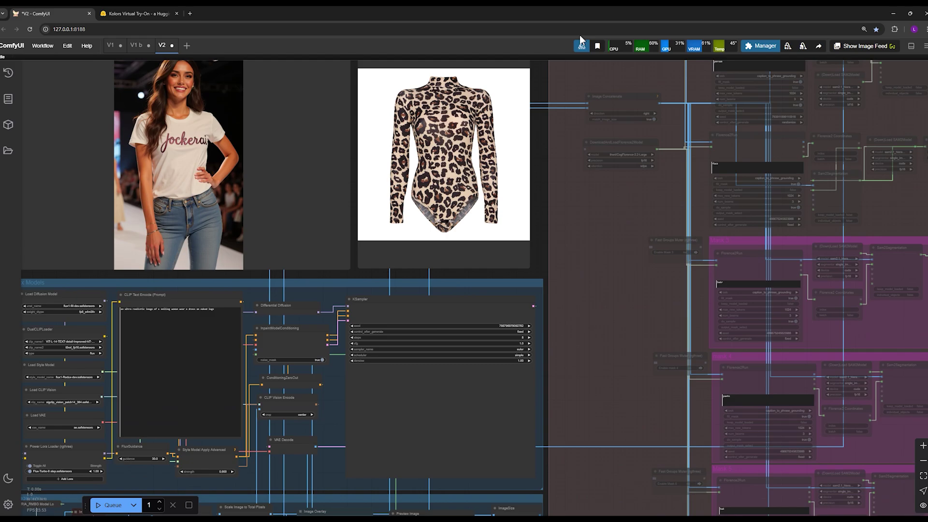
{"action": "scroll", "coordinate": [39, 344], "scroll_direction": "left", "scroll_amount": 2}
{"action": "left_click_drag", "start_coordinate": [41, 337], "coordinate": [114, 140]}
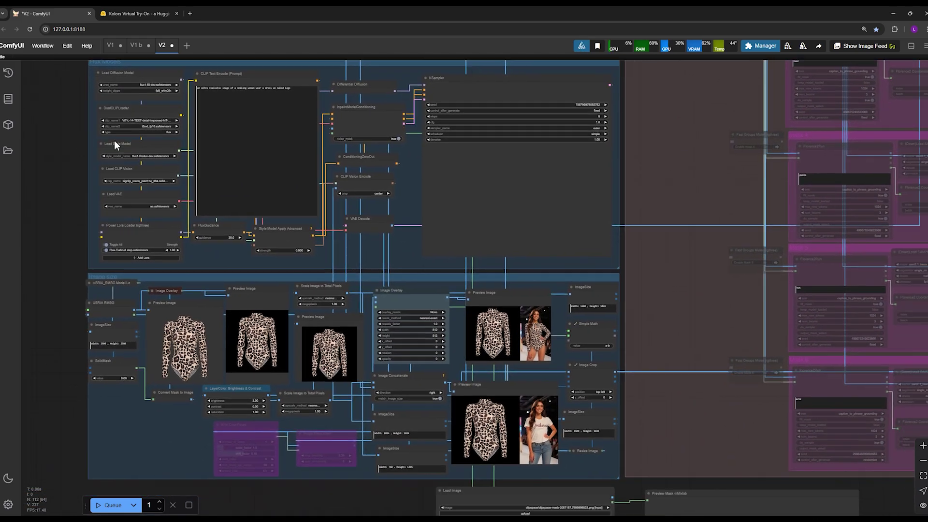
{"action": "scroll", "coordinate": [652, 404], "scroll_direction": "down", "scroll_amount": 1}
{"action": "scroll", "coordinate": [653, 407], "scroll_direction": "down", "scroll_amount": 2}
{"action": "scroll", "coordinate": [656, 409], "scroll_direction": "right", "scroll_amount": 5}
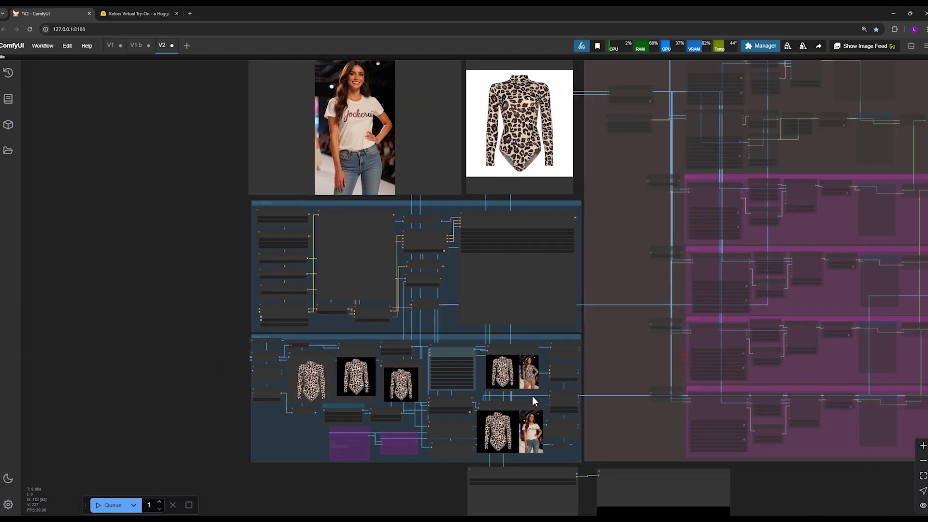
{"action": "scroll", "coordinate": [448, 427], "scroll_direction": "left", "scroll_amount": 3}
{"action": "scroll", "coordinate": [632, 333], "scroll_direction": "down", "scroll_amount": 2}
{"action": "scroll", "coordinate": [632, 333], "scroll_direction": "left", "scroll_amount": 3}
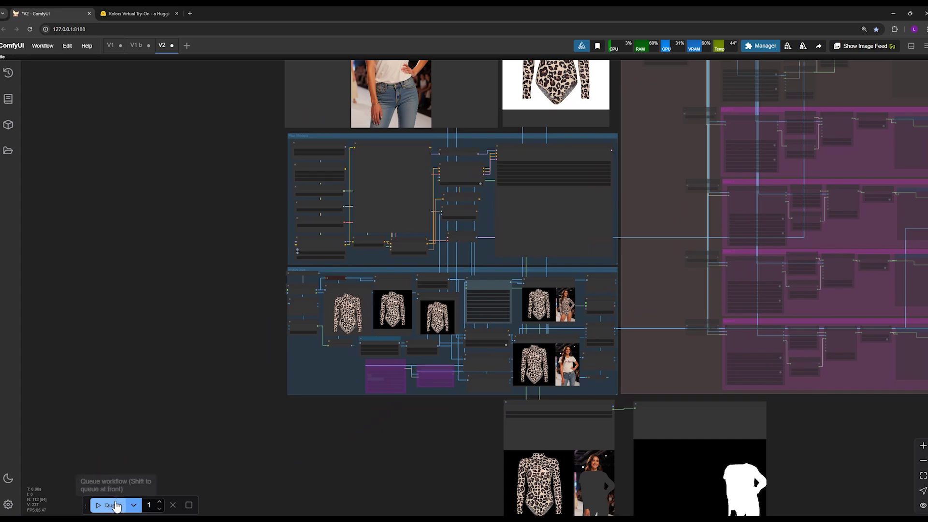
- Queue the V2 try-on workflow to start generating
{"action": "left_click", "coordinate": [115, 504]}
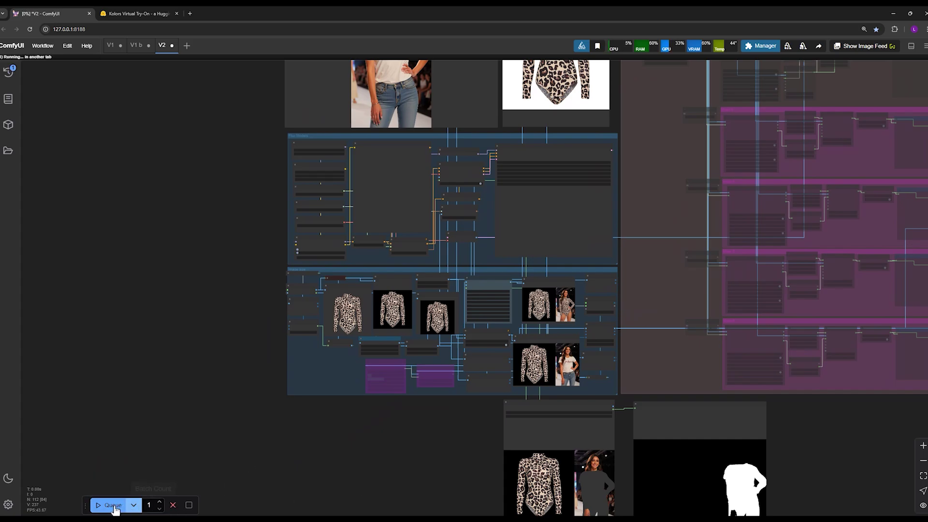
{"action": "scroll", "coordinate": [325, 404], "scroll_direction": "down", "scroll_amount": 3}
{"action": "scroll", "coordinate": [325, 404], "scroll_direction": "right", "scroll_amount": 5}
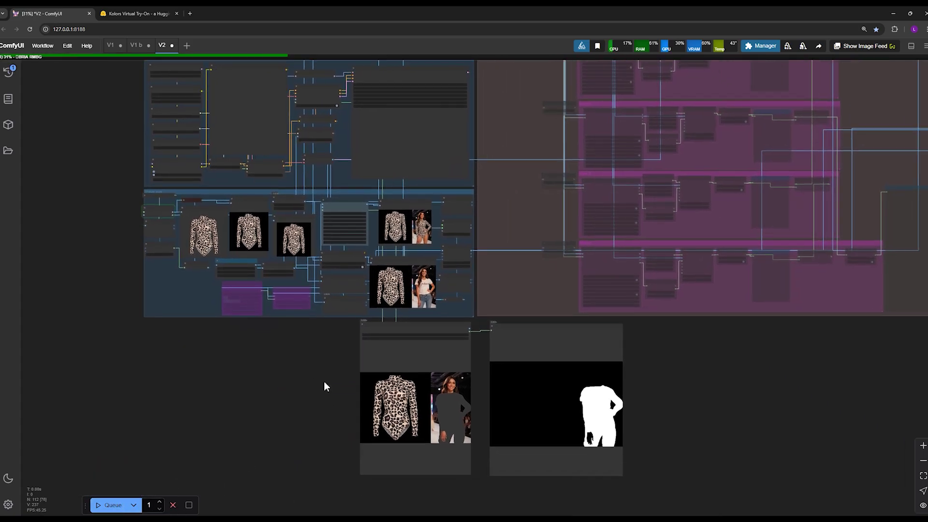
{"action": "scroll", "coordinate": [333, 387], "scroll_direction": "up", "scroll_amount": 3}
- Nudge the upper and lower preview nodes into place, then cancel the run at about 62%
{"action": "left_click", "coordinate": [430, 167]}
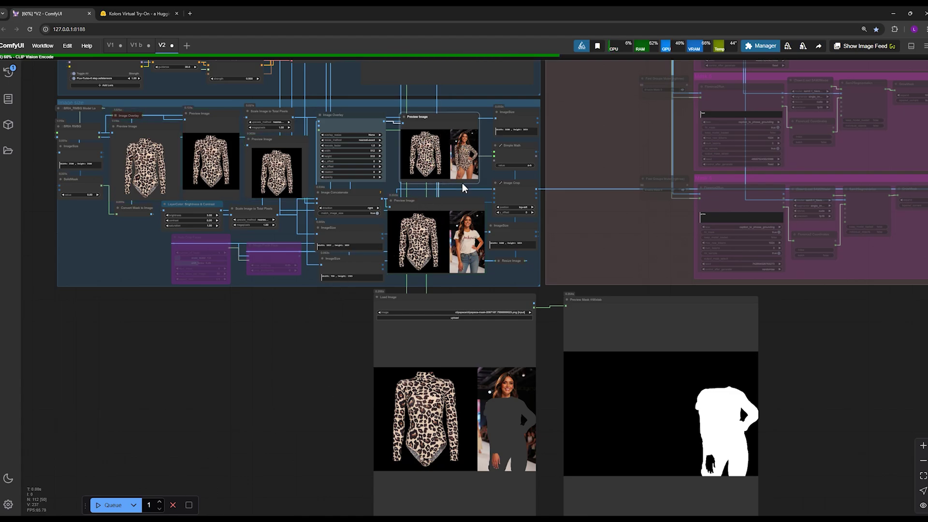
{"action": "left_click_drag", "start_coordinate": [447, 136], "coordinate": [451, 132]}
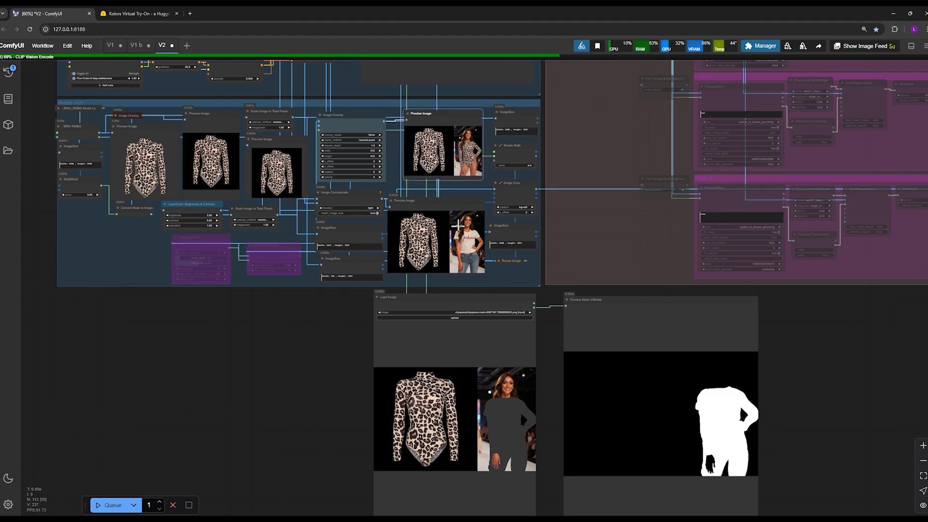
{"action": "left_click", "coordinate": [453, 219]}
{"action": "left_click_drag", "start_coordinate": [453, 218], "coordinate": [453, 213]}
{"action": "left_click", "coordinate": [173, 505]}
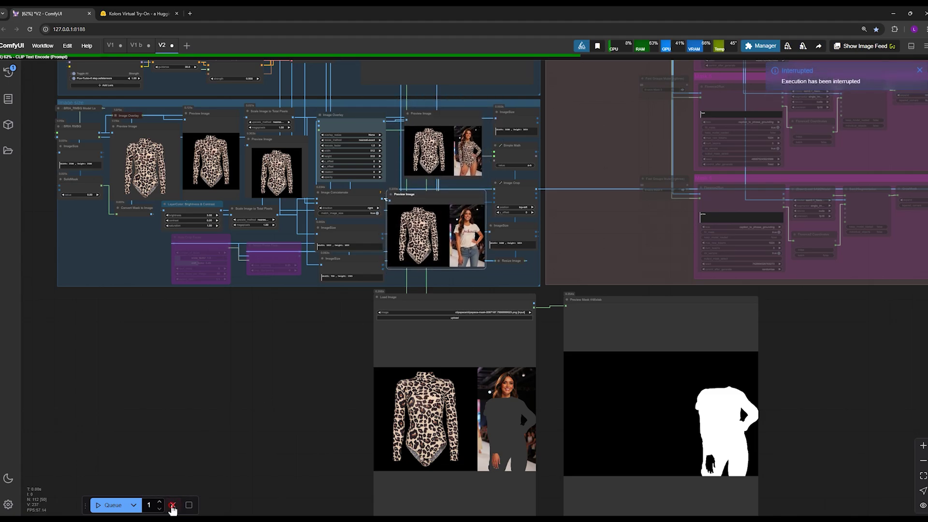
- Copy the lower preview's leopard-bodysuit-and-original image and paste it into the Load Image node
{"action": "key", "text": "ctrl+v"}
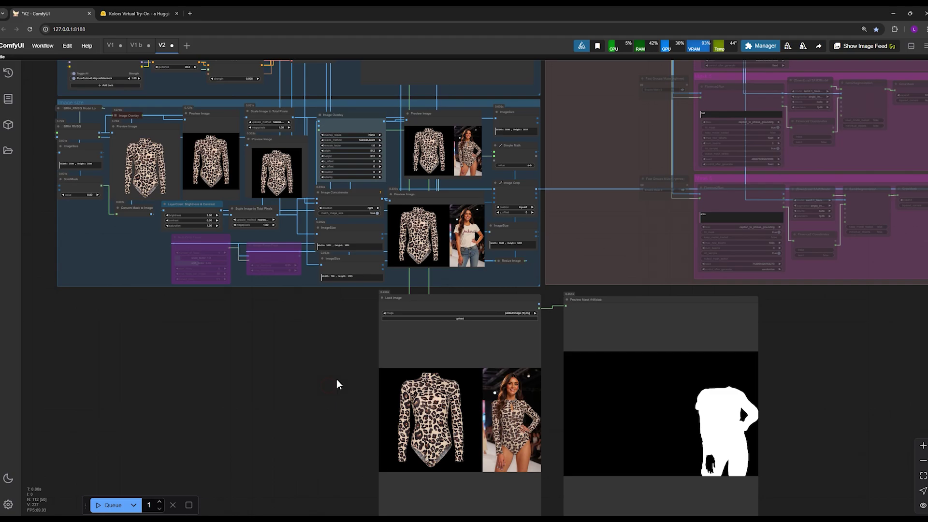
{"action": "right_click", "coordinate": [439, 239]}
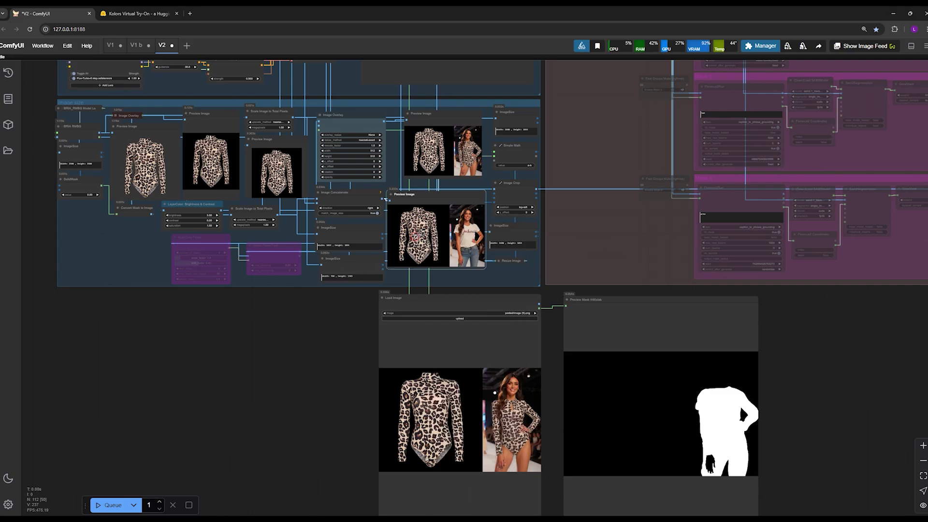
{"action": "left_click_drag", "start_coordinate": [425, 231], "coordinate": [431, 231]}
{"action": "right_click", "coordinate": [432, 230]}
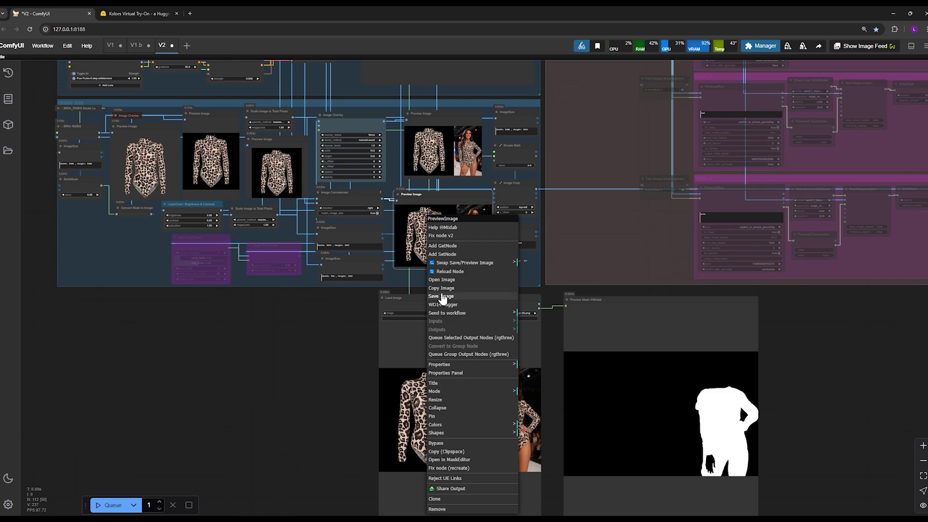
{"action": "left_click", "coordinate": [442, 288]}
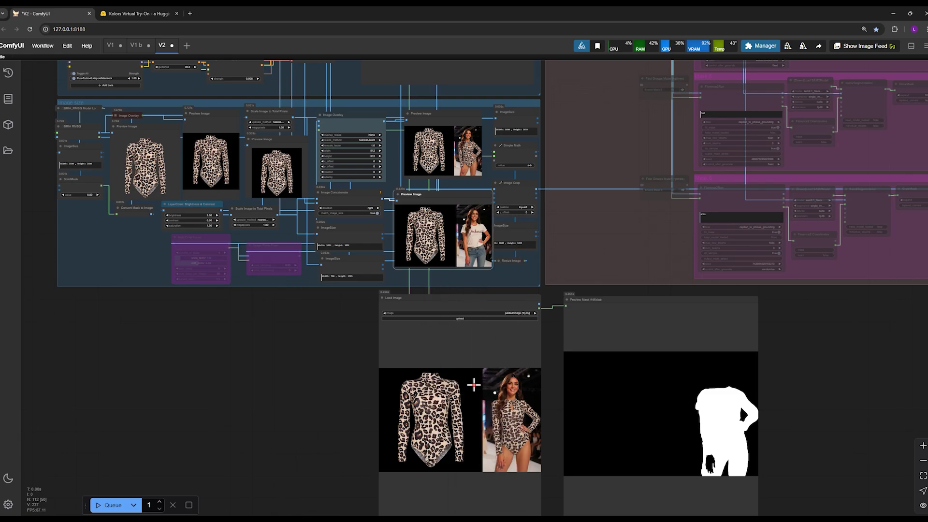
{"action": "mouse_move", "coordinate": [473, 385]}
{"action": "left_mouse_down"}
{"action": "mouse_move", "coordinate": [451, 362]}
{"action": "mouse_move", "coordinate": [465, 368]}
{"action": "left_mouse_up"}
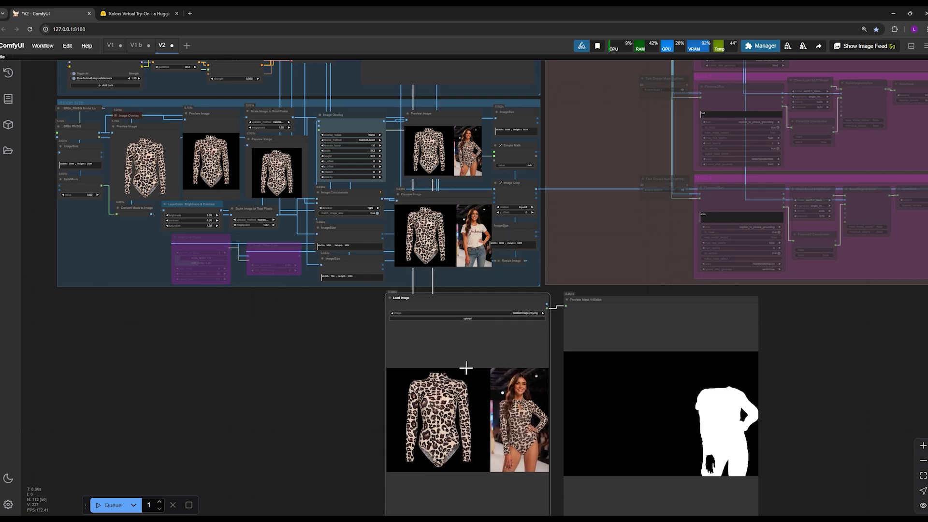
{"action": "key", "text": "ctrl+v"}
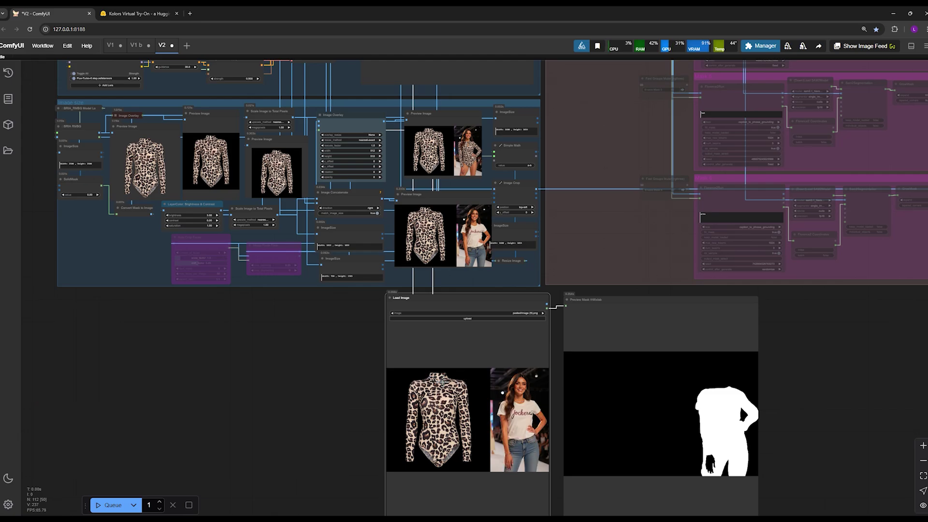
{"action": "right_click", "coordinate": [459, 383]}
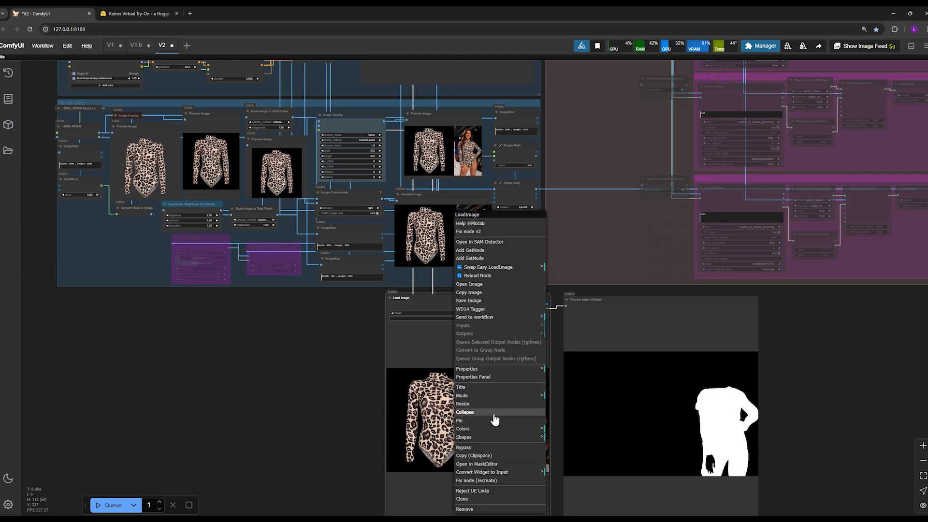
- In MaskEditor, paint over the woman's shoulder, white shirt, arms and jeans, then save the mask
{"action": "left_click", "coordinate": [477, 464]}
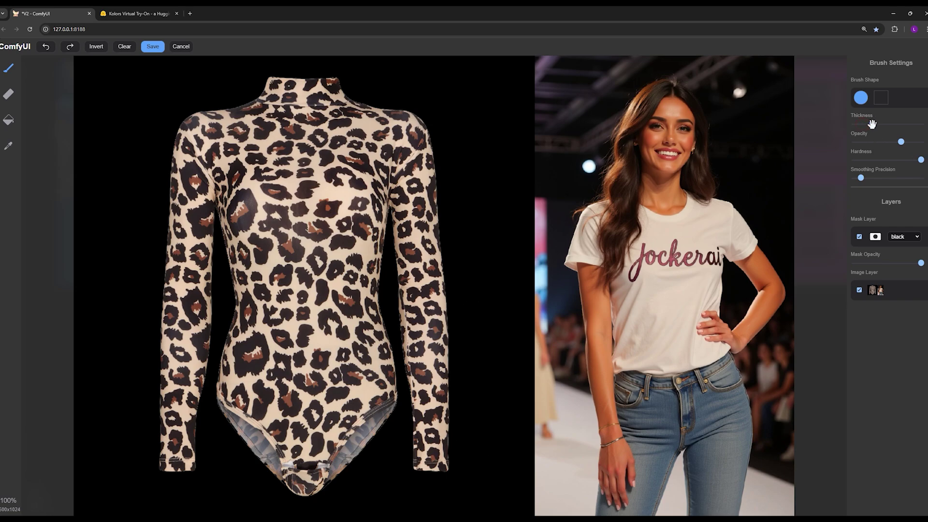
{"action": "mouse_move", "coordinate": [610, 205]}
{"action": "left_mouse_down"}
{"action": "mouse_move", "coordinate": [579, 229]}
{"action": "mouse_move", "coordinate": [572, 260]}
{"action": "mouse_move", "coordinate": [596, 223]}
{"action": "mouse_move", "coordinate": [590, 265]}
{"action": "mouse_move", "coordinate": [626, 234]}
{"action": "mouse_move", "coordinate": [675, 262]}
{"action": "mouse_move", "coordinate": [614, 257]}
{"action": "mouse_move", "coordinate": [588, 292]}
{"action": "mouse_move", "coordinate": [605, 436]}
{"action": "mouse_move", "coordinate": [611, 297]}
{"action": "mouse_move", "coordinate": [690, 267]}
{"action": "mouse_move", "coordinate": [627, 204]}
{"action": "mouse_move", "coordinate": [616, 218]}
{"action": "mouse_move", "coordinate": [640, 206]}
{"action": "mouse_move", "coordinate": [679, 218]}
{"action": "mouse_move", "coordinate": [689, 198]}
{"action": "mouse_move", "coordinate": [742, 218]}
{"action": "mouse_move", "coordinate": [778, 300]}
{"action": "mouse_move", "coordinate": [741, 343]}
{"action": "mouse_move", "coordinate": [754, 308]}
{"action": "mouse_move", "coordinate": [770, 296]}
{"action": "mouse_move", "coordinate": [715, 238]}
{"action": "mouse_move", "coordinate": [730, 230]}
{"action": "mouse_move", "coordinate": [682, 224]}
{"action": "mouse_move", "coordinate": [686, 210]}
{"action": "mouse_move", "coordinate": [647, 205]}
{"action": "mouse_move", "coordinate": [698, 260]}
{"action": "mouse_move", "coordinate": [678, 236]}
{"action": "mouse_move", "coordinate": [713, 313]}
{"action": "mouse_move", "coordinate": [724, 284]}
{"action": "mouse_move", "coordinate": [714, 339]}
{"action": "mouse_move", "coordinate": [726, 331]}
{"action": "mouse_move", "coordinate": [702, 263]}
{"action": "left_mouse_up"}
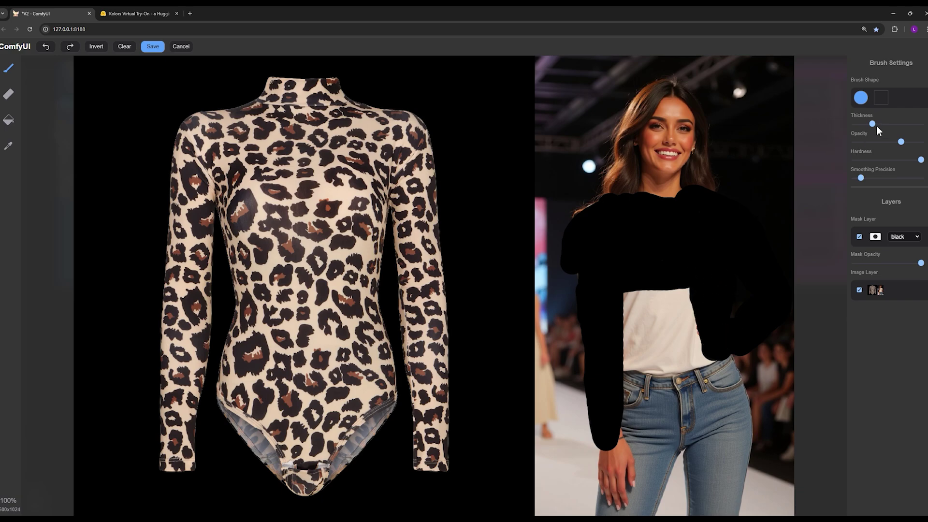
{"action": "mouse_move", "coordinate": [696, 321]}
{"action": "left_mouse_down"}
{"action": "mouse_move", "coordinate": [641, 284]}
{"action": "mouse_move", "coordinate": [607, 499]}
{"action": "mouse_move", "coordinate": [654, 377]}
{"action": "mouse_move", "coordinate": [647, 354]}
{"action": "mouse_move", "coordinate": [715, 360]}
{"action": "mouse_move", "coordinate": [726, 411]}
{"action": "mouse_move", "coordinate": [721, 372]}
{"action": "mouse_move", "coordinate": [732, 413]}
{"action": "mouse_move", "coordinate": [720, 499]}
{"action": "left_mouse_up"}
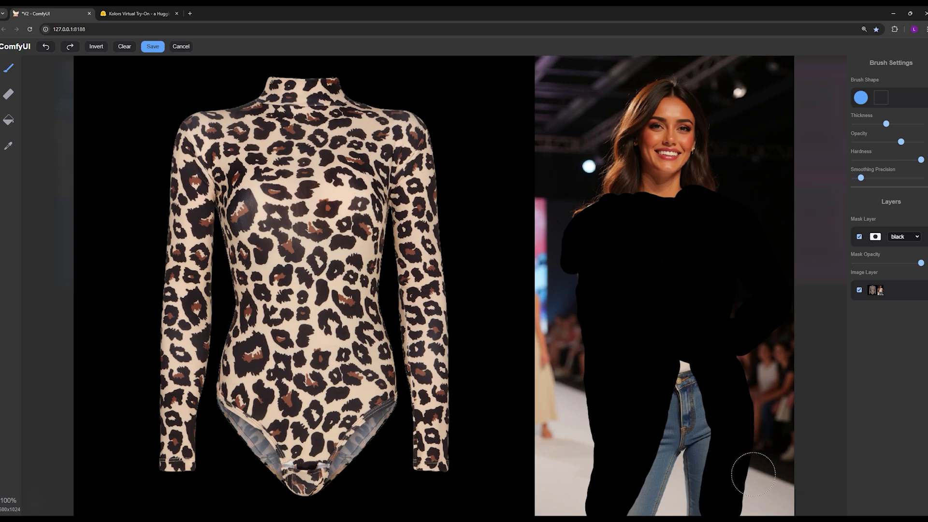
{"action": "scroll", "coordinate": [753, 475], "scroll_direction": "down", "scroll_amount": 2}
{"action": "mouse_move", "coordinate": [717, 501]}
{"action": "left_mouse_down"}
{"action": "mouse_move", "coordinate": [700, 393]}
{"action": "mouse_move", "coordinate": [658, 500]}
{"action": "left_mouse_up"}
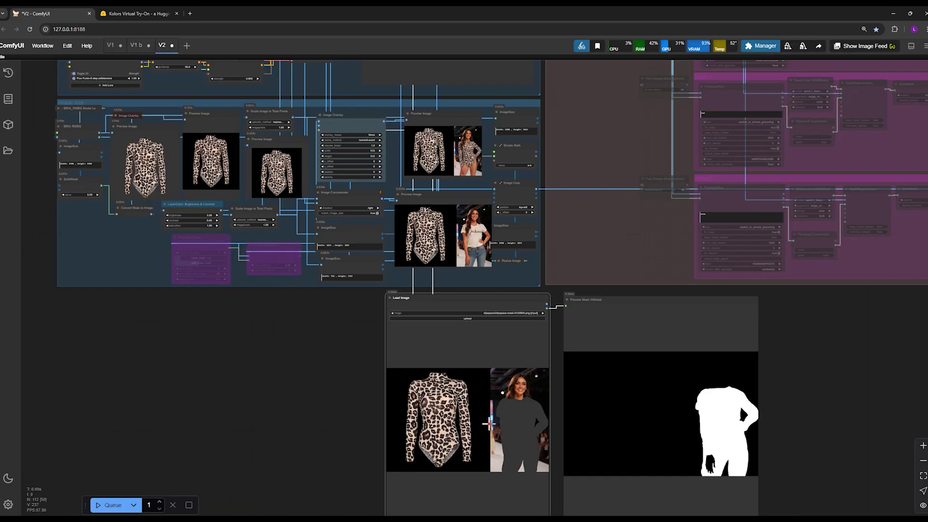
{"action": "mouse_move", "coordinate": [488, 424]}
{"action": "left_mouse_down"}
{"action": "mouse_move", "coordinate": [459, 424]}
{"action": "mouse_move", "coordinate": [490, 423]}
{"action": "left_mouse_up"}
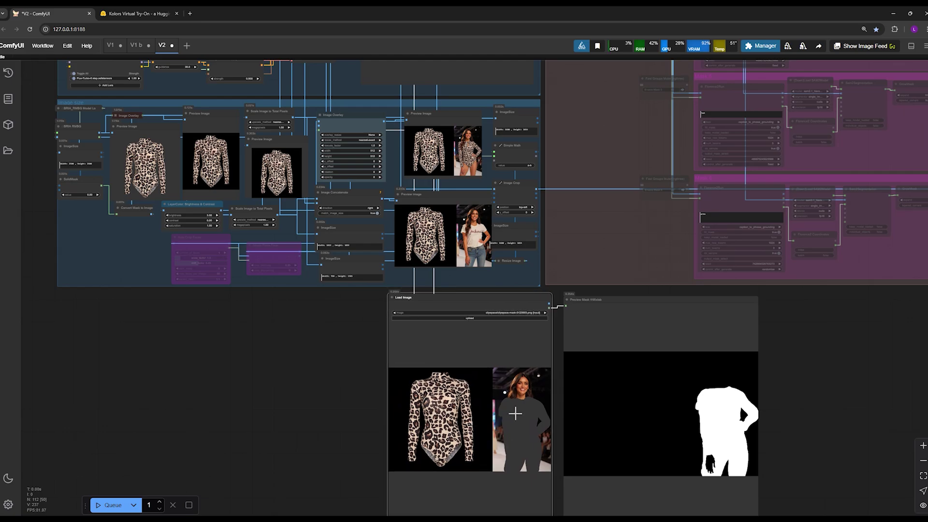
- Queue the try-on workflow with the hand-painted mask and watch the output image nodes
{"action": "scroll", "coordinate": [316, 391], "scroll_direction": "down", "scroll_amount": 4}
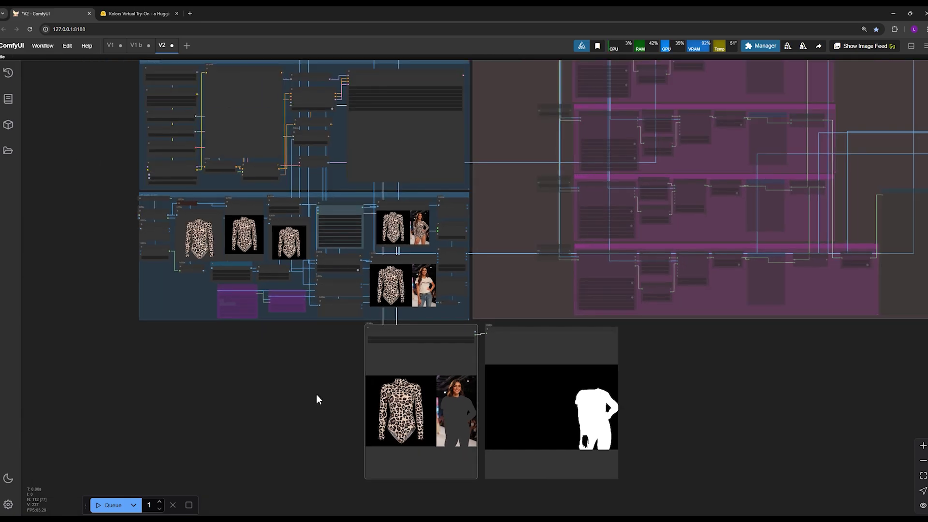
{"action": "left_click_drag", "start_coordinate": [273, 385], "coordinate": [227, 451]}
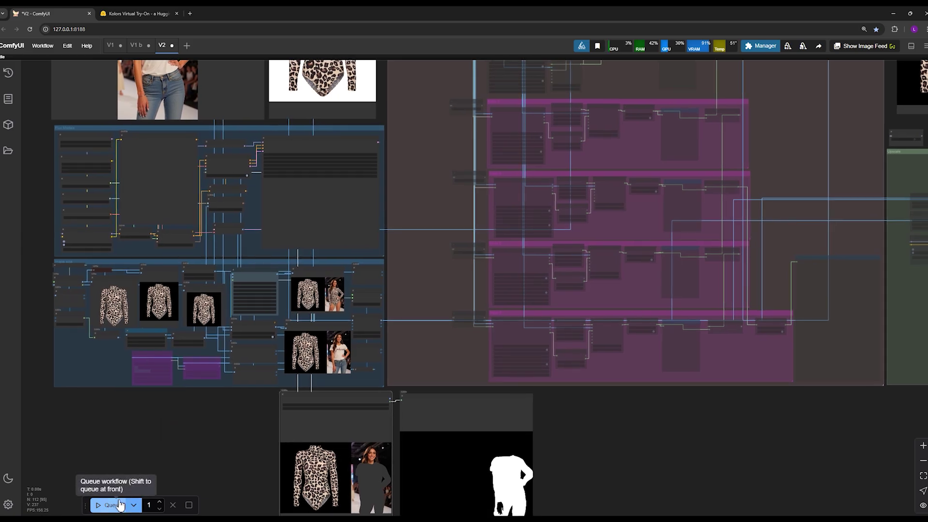
{"action": "left_click", "coordinate": [113, 505]}
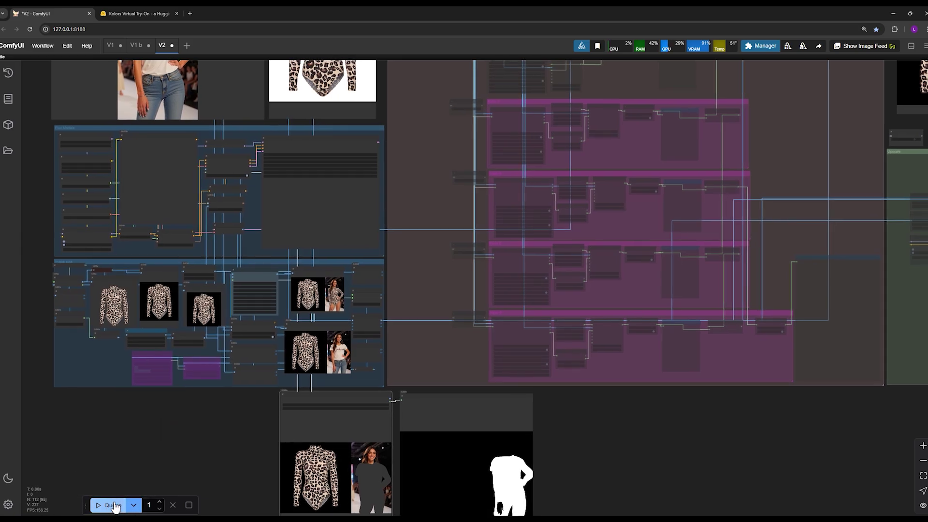
{"action": "scroll", "coordinate": [186, 448], "scroll_direction": "down", "scroll_amount": 3}
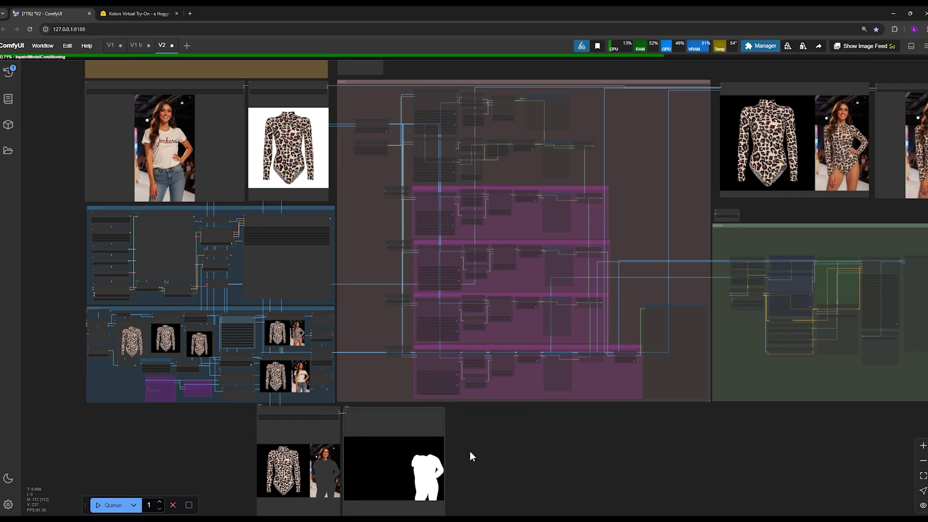
{"action": "left_click_drag", "start_coordinate": [637, 454], "coordinate": [375, 508]}
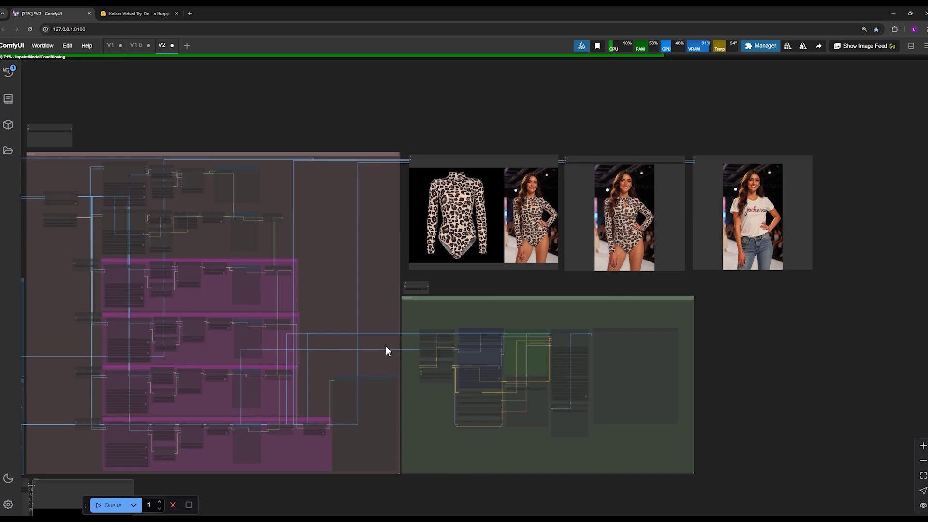
{"action": "left_click_drag", "start_coordinate": [773, 296], "coordinate": [665, 385]}
{"action": "scroll", "coordinate": [666, 384], "scroll_direction": "up", "scroll_amount": 5}
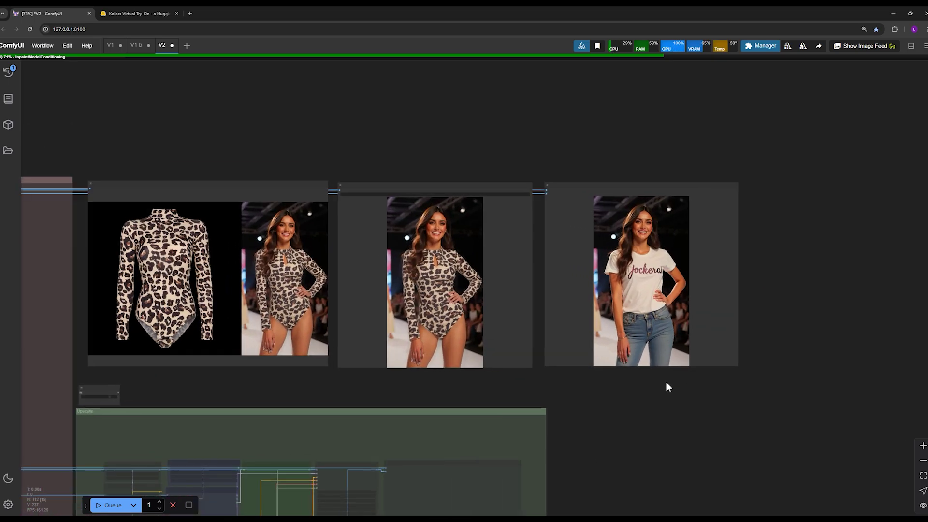
{"action": "scroll", "coordinate": [664, 266], "scroll_direction": "up", "scroll_amount": 8}
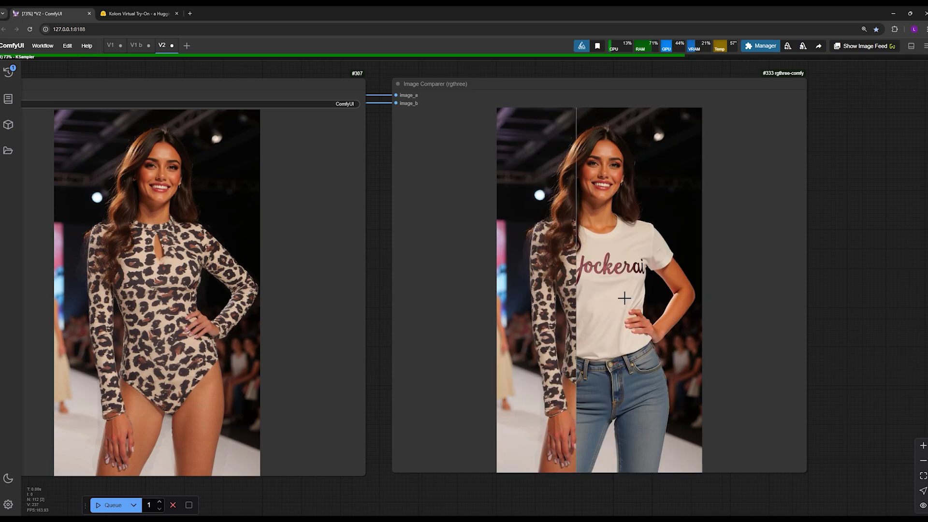
{"action": "scroll", "coordinate": [623, 329], "scroll_direction": "down", "scroll_amount": 5}
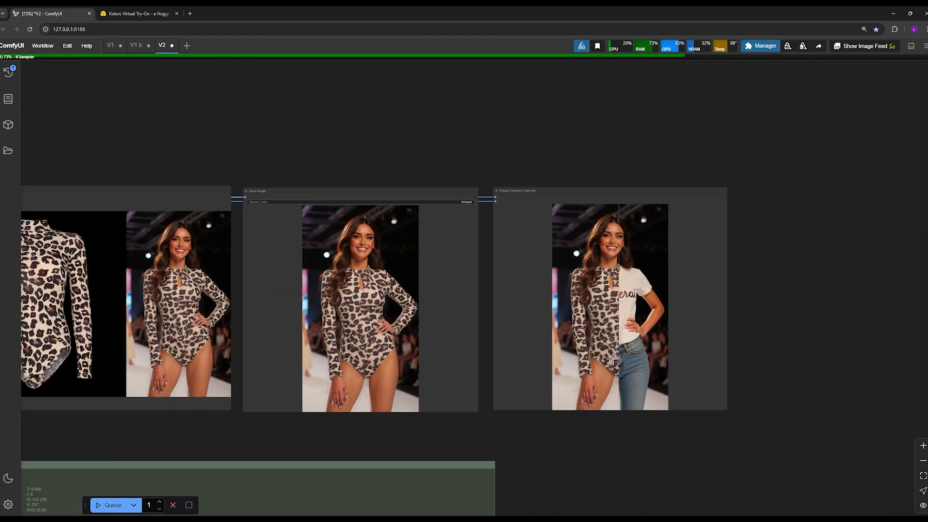
{"action": "left_click_drag", "start_coordinate": [238, 444], "coordinate": [422, 384]}
{"action": "left_click_drag", "start_coordinate": [524, 380], "coordinate": [397, 334]}
{"action": "scroll", "coordinate": [397, 333], "scroll_direction": "up", "scroll_amount": 10}
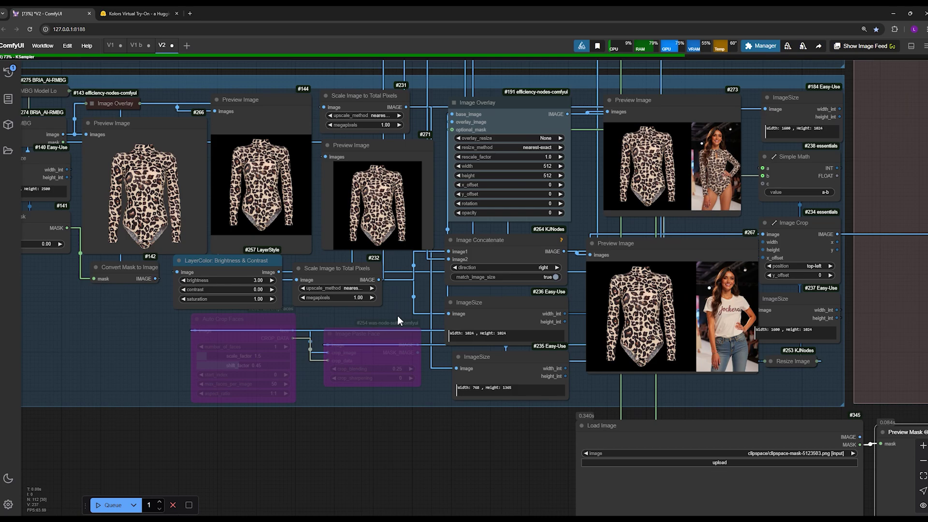